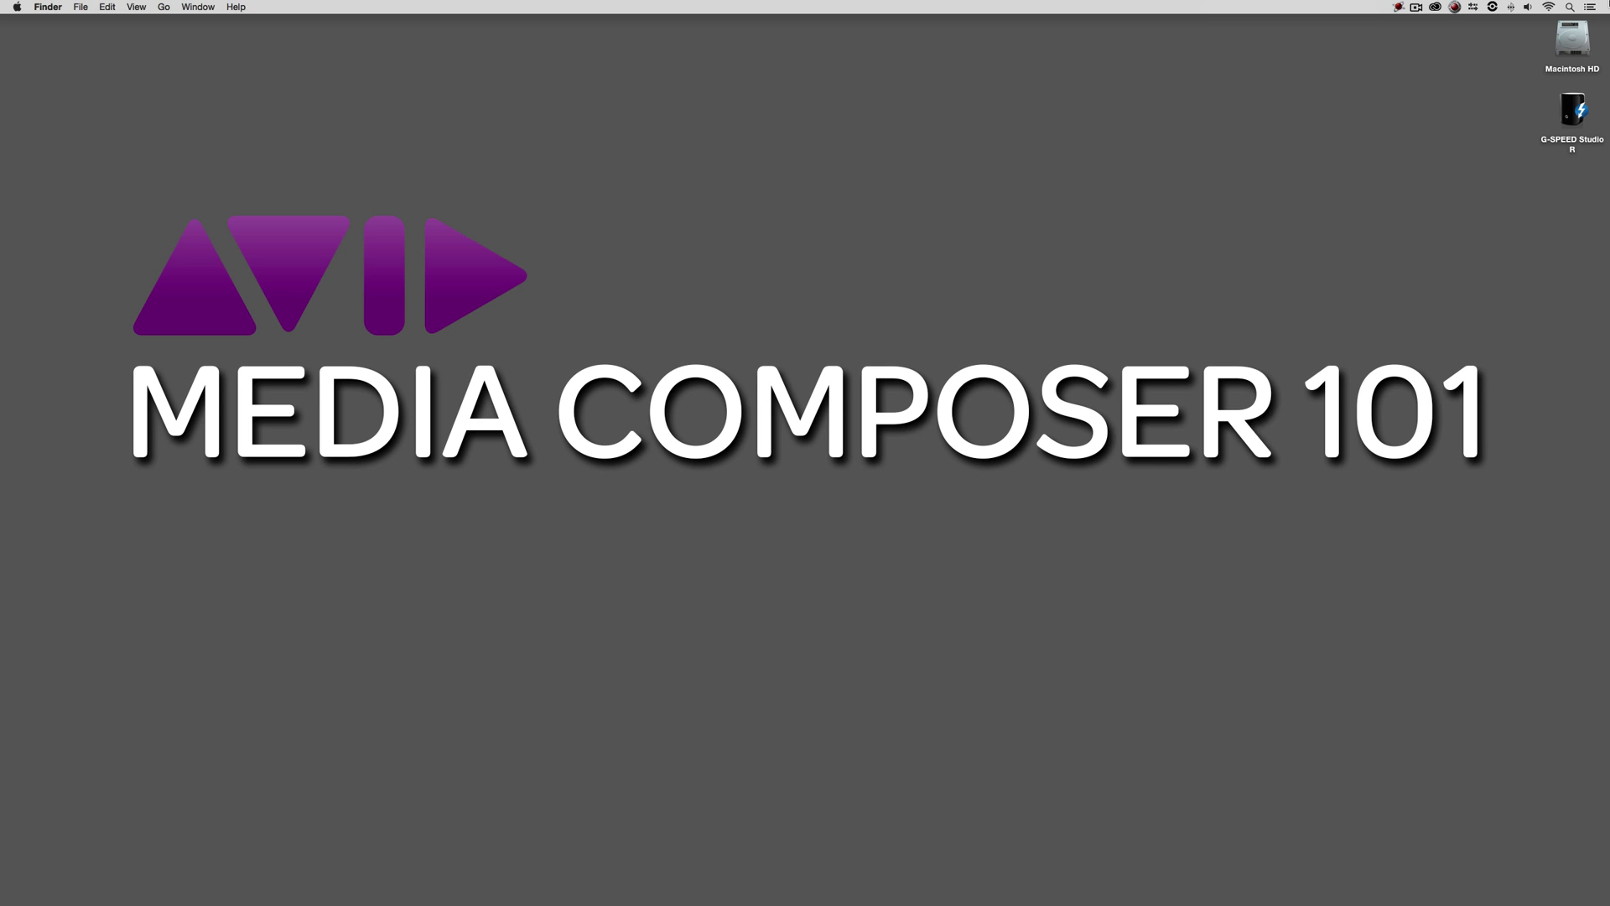
- Bring Media Composer forward and check its version and licence information
{"action": "key", "text": "super+Tab"}
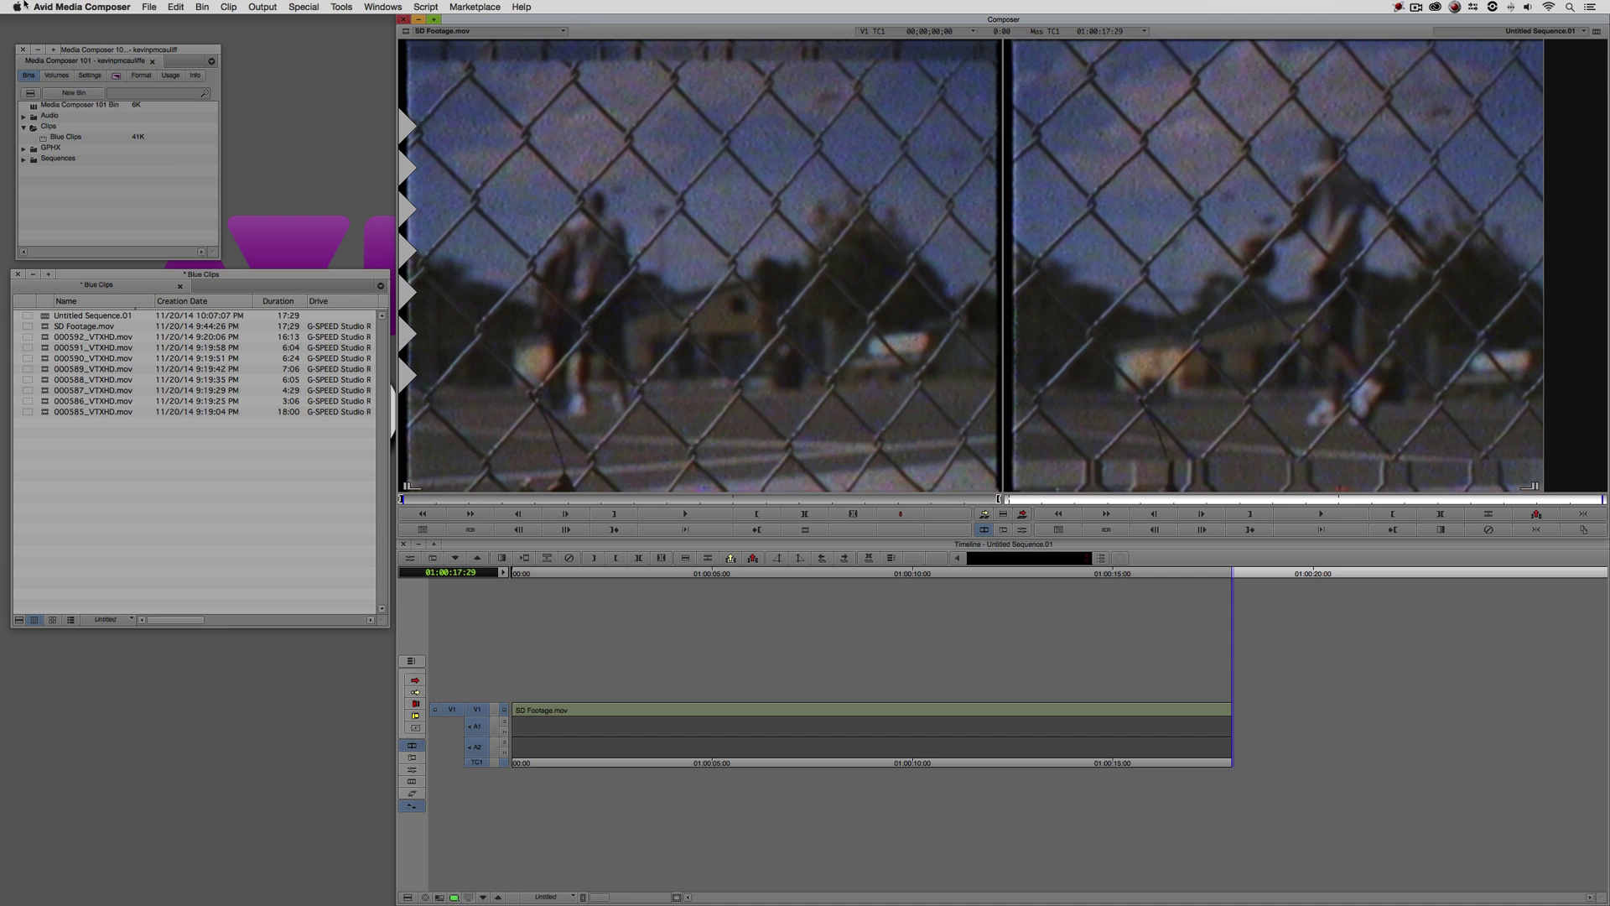
{"action": "left_click", "coordinate": [16, 6]}
{"action": "left_click", "coordinate": [75, 22]}
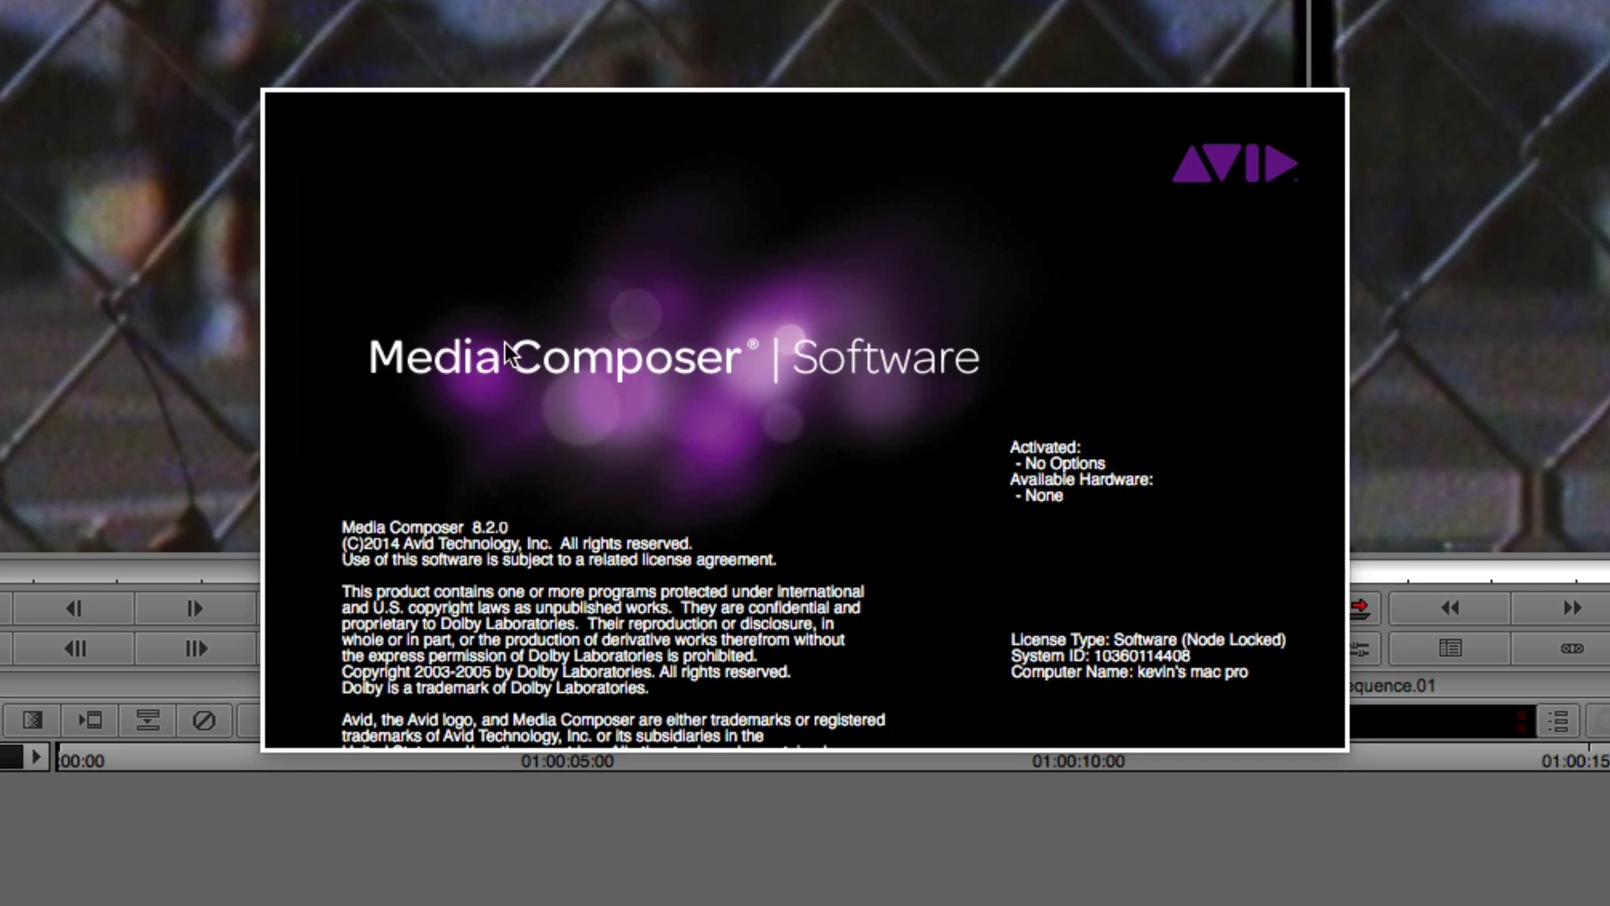
{"action": "left_click", "coordinate": [319, 190]}
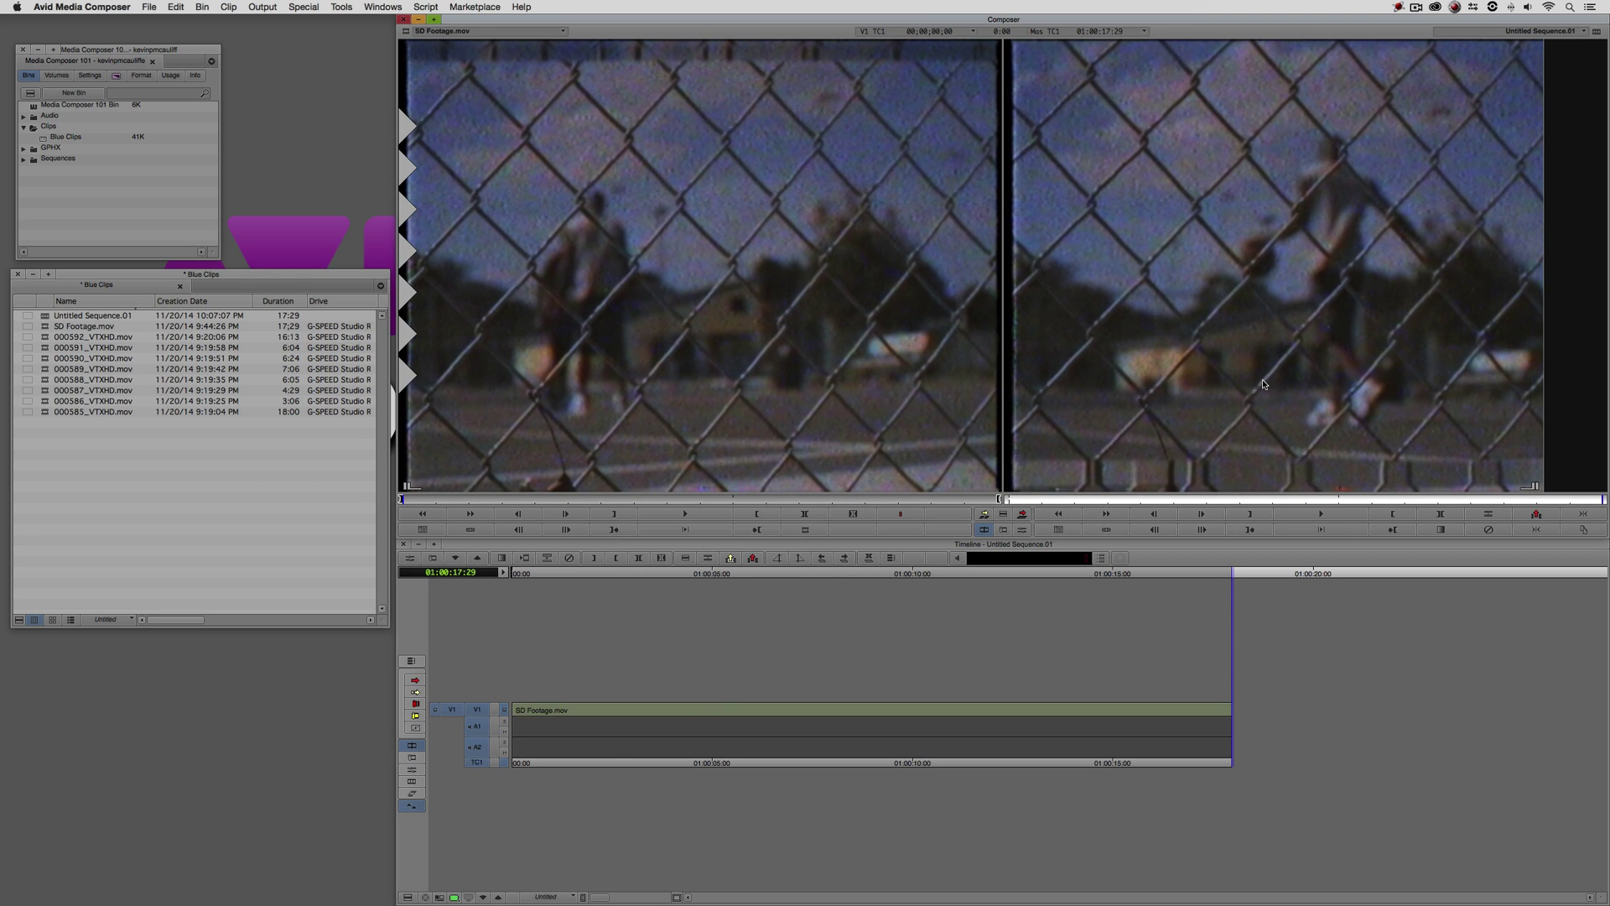
- Play through the sequence and review it up to 01:00:11:24
{"action": "left_click_drag", "start_coordinate": [805, 719], "coordinate": [616, 676]}
{"action": "key", "text": "space"}
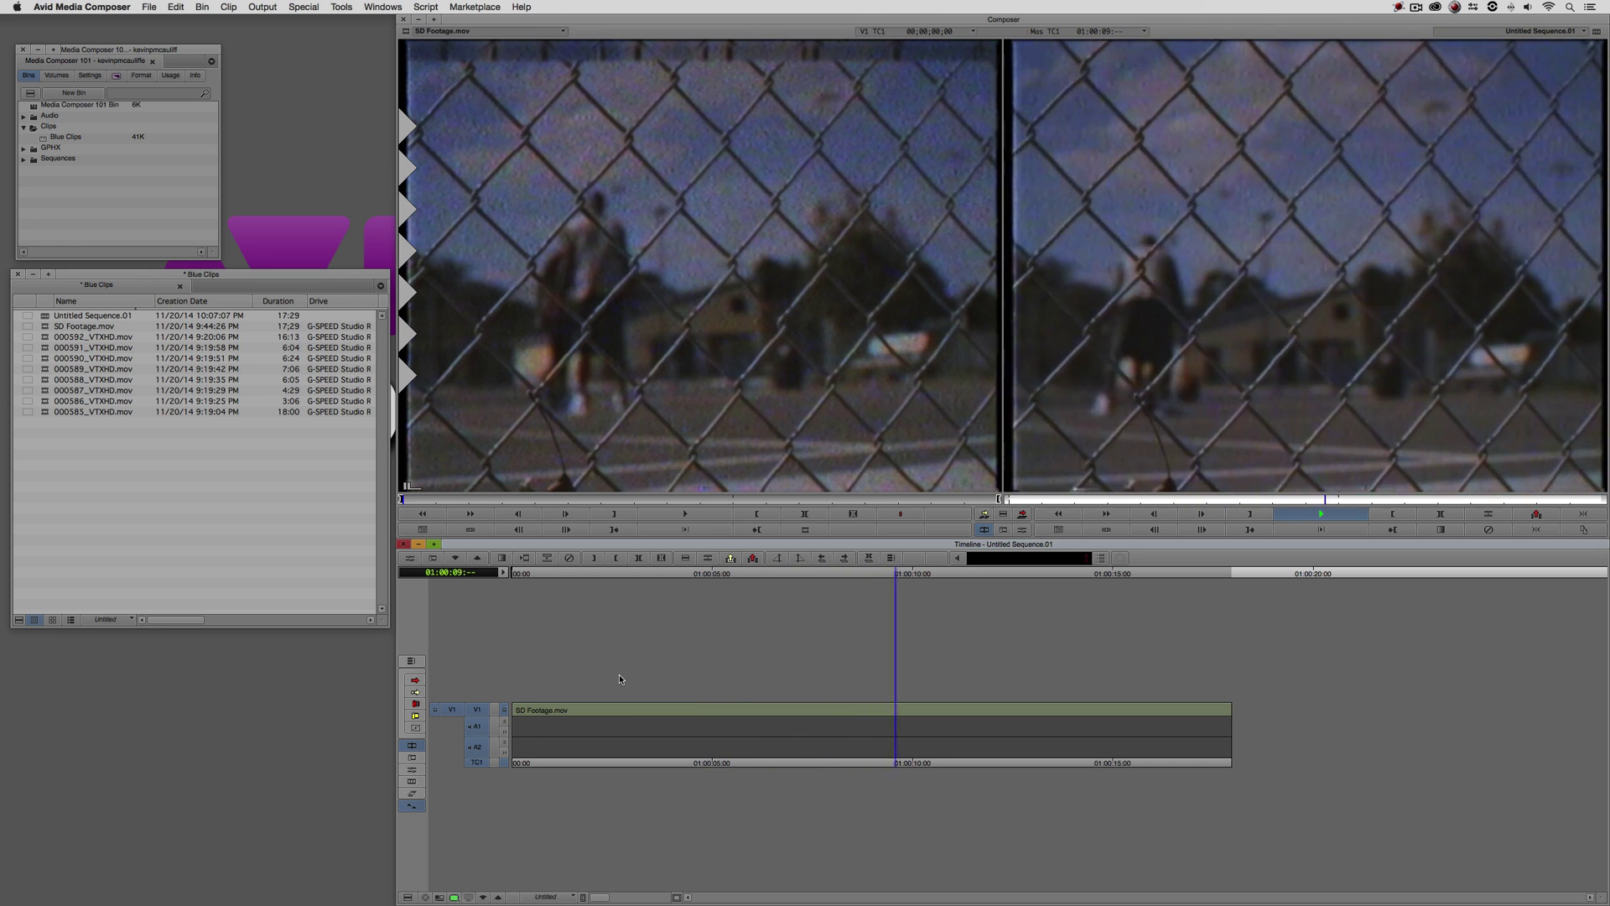
{"action": "key", "text": "space"}
{"action": "left_click_drag", "start_coordinate": [834, 717], "coordinate": [986, 718]}
- Load 000591_VTXHD.mov into the source monitor and mark an In on the dunk at 01:00:04:08
{"action": "left_click", "coordinate": [266, 517]}
{"action": "double_click", "coordinate": [43, 349]}
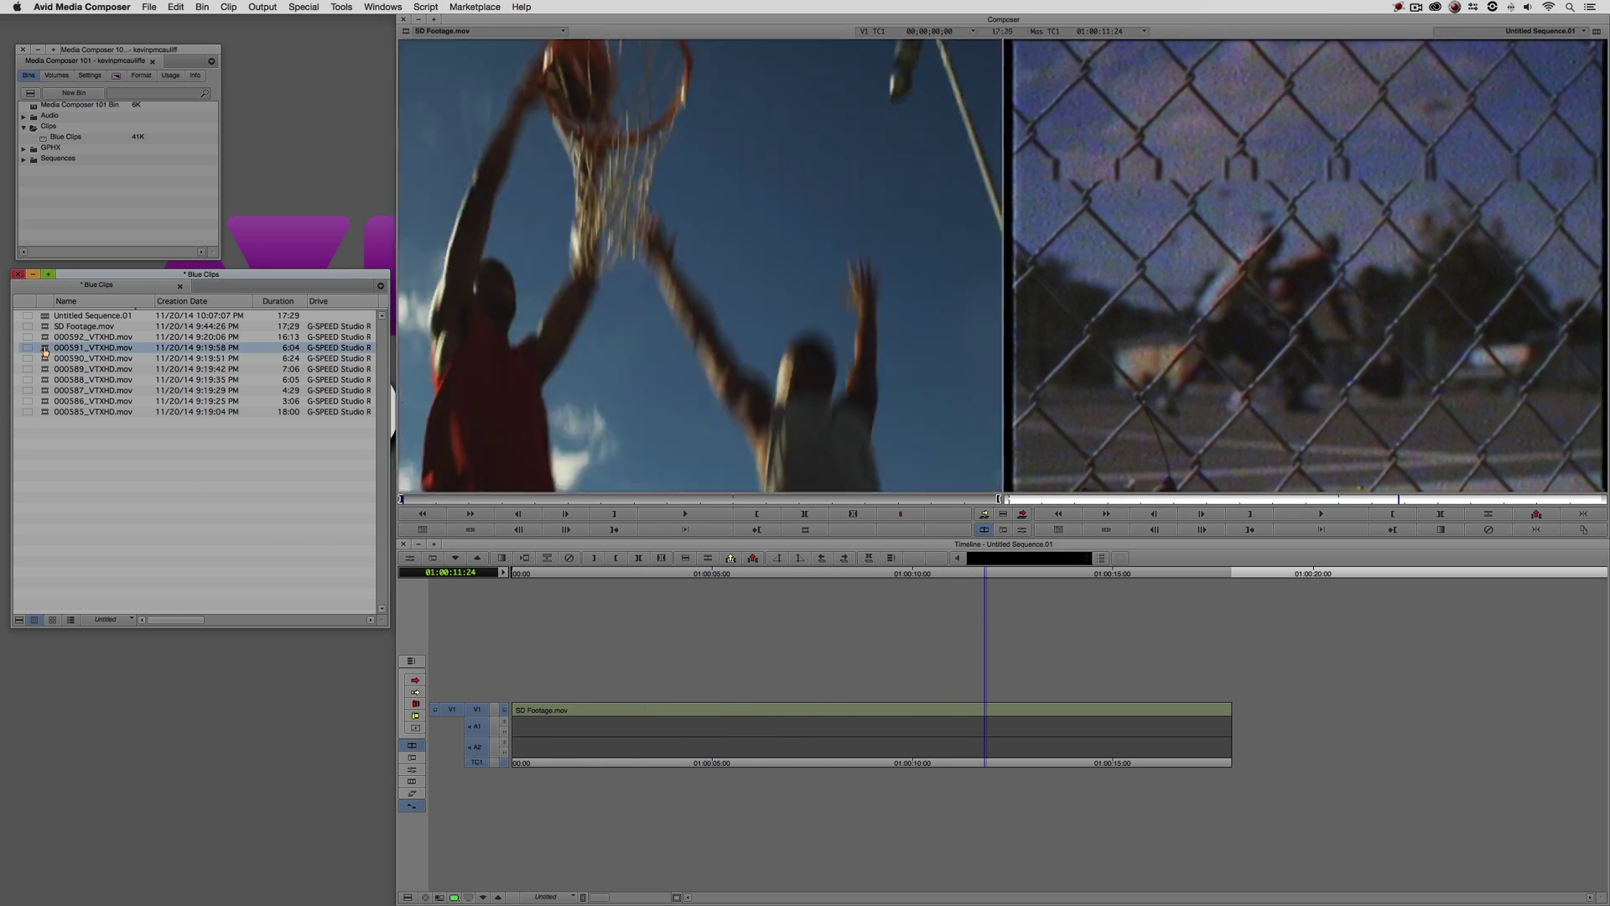
{"action": "left_click_drag", "start_coordinate": [587, 499], "coordinate": [651, 500]}
{"action": "key", "text": "Home"}
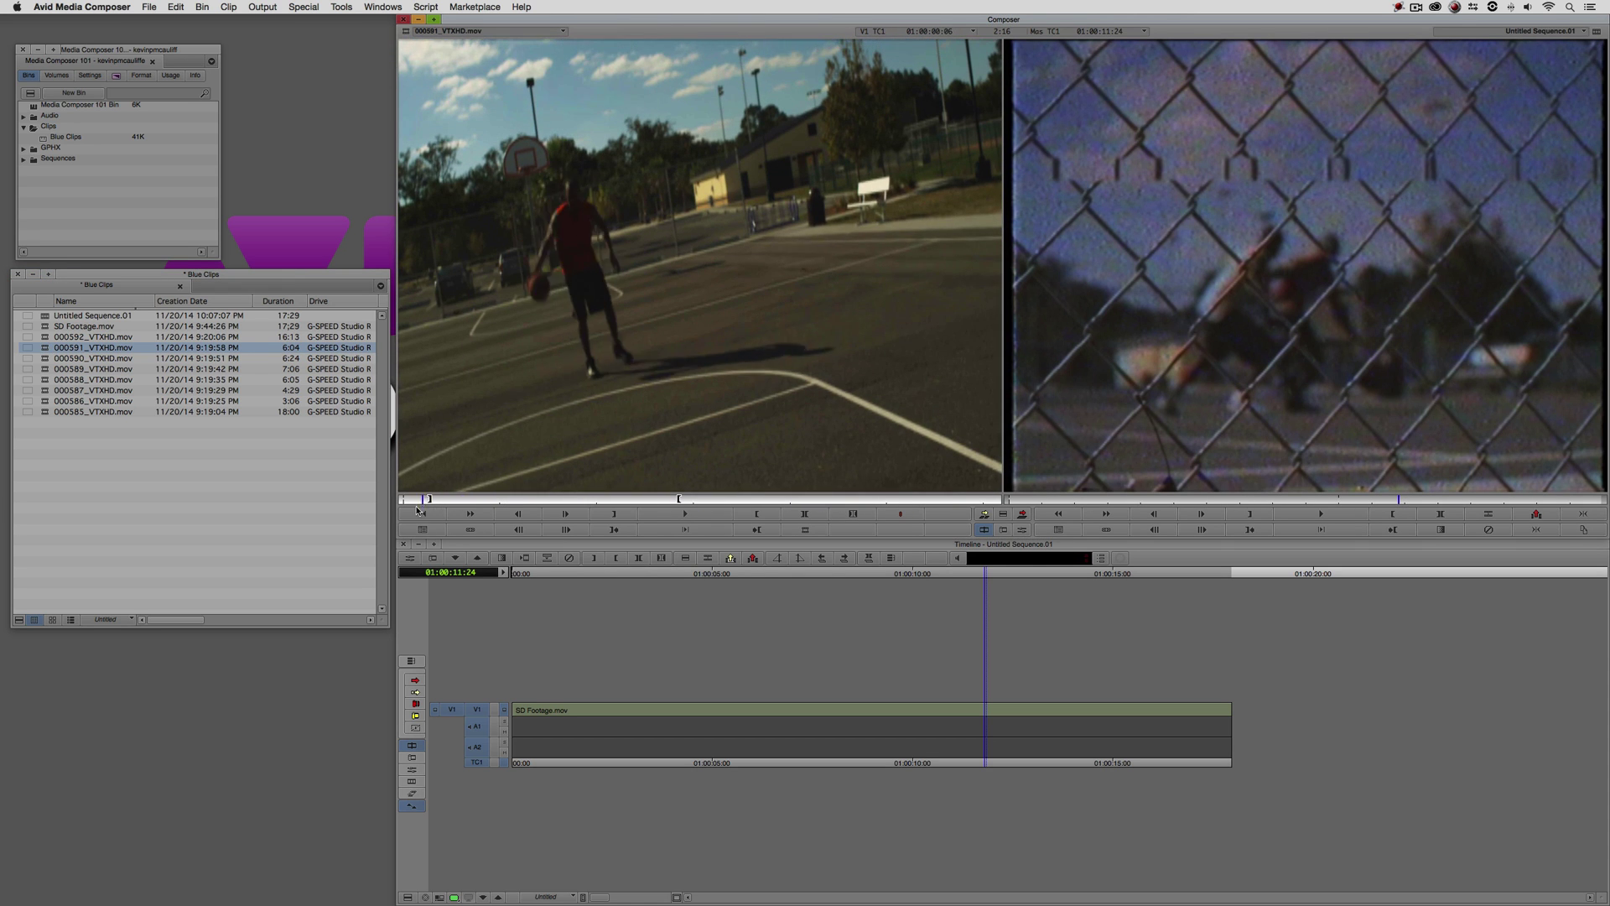
{"action": "left_click_drag", "start_coordinate": [461, 504], "coordinate": [821, 505]}
{"action": "key", "text": "i"}
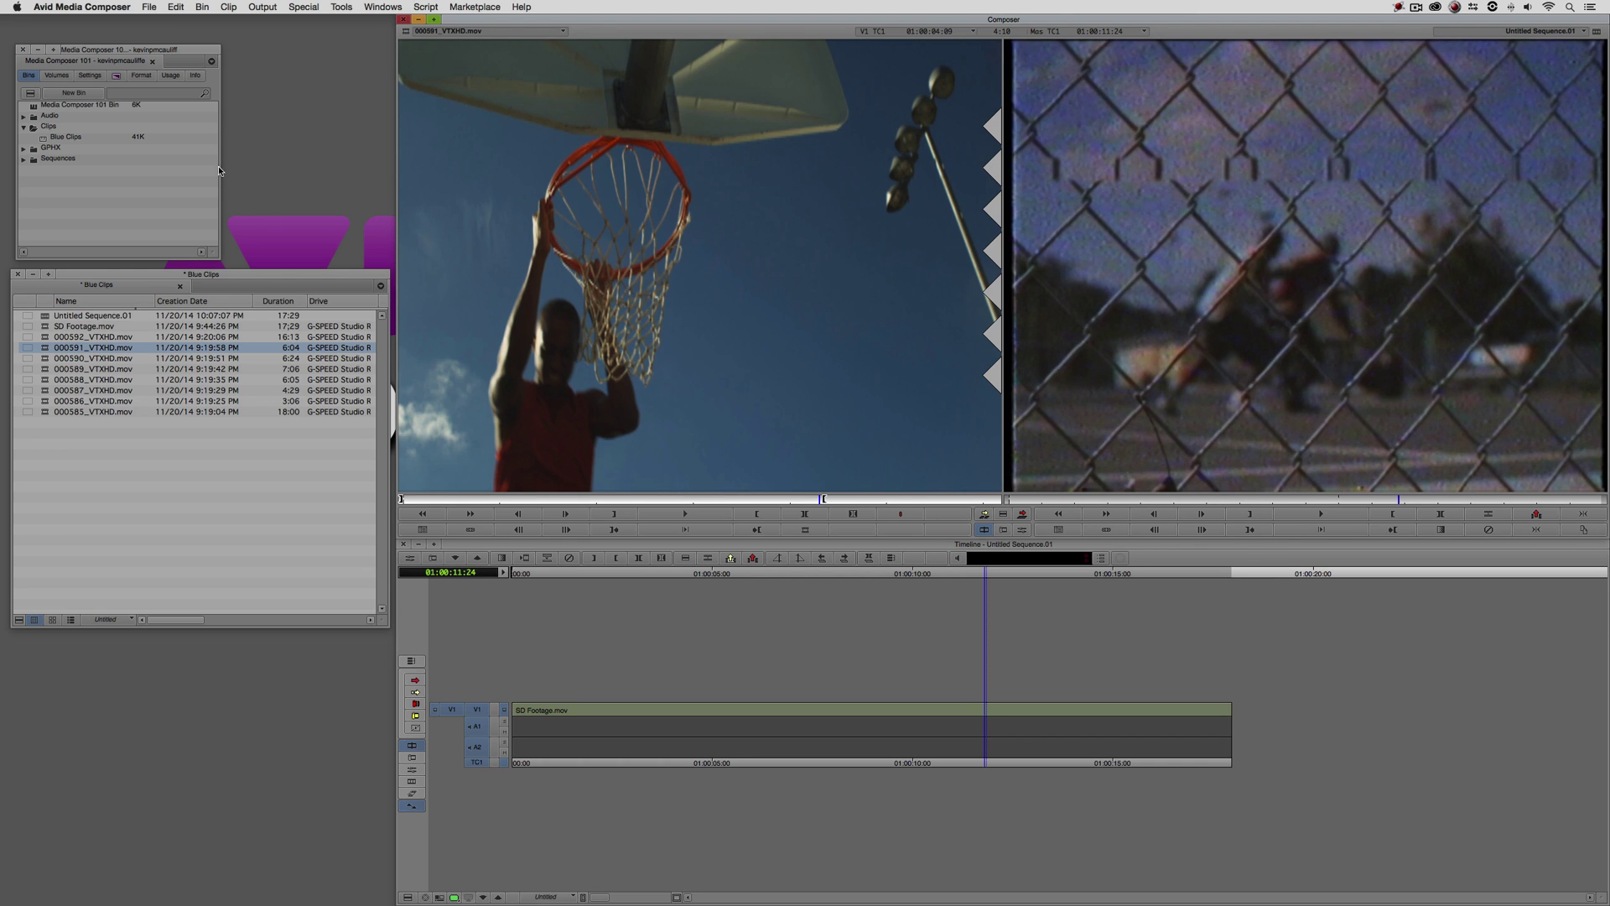
- Change the project type to 1080i/59.94 in the Format settings
{"action": "left_click", "coordinate": [142, 76]}
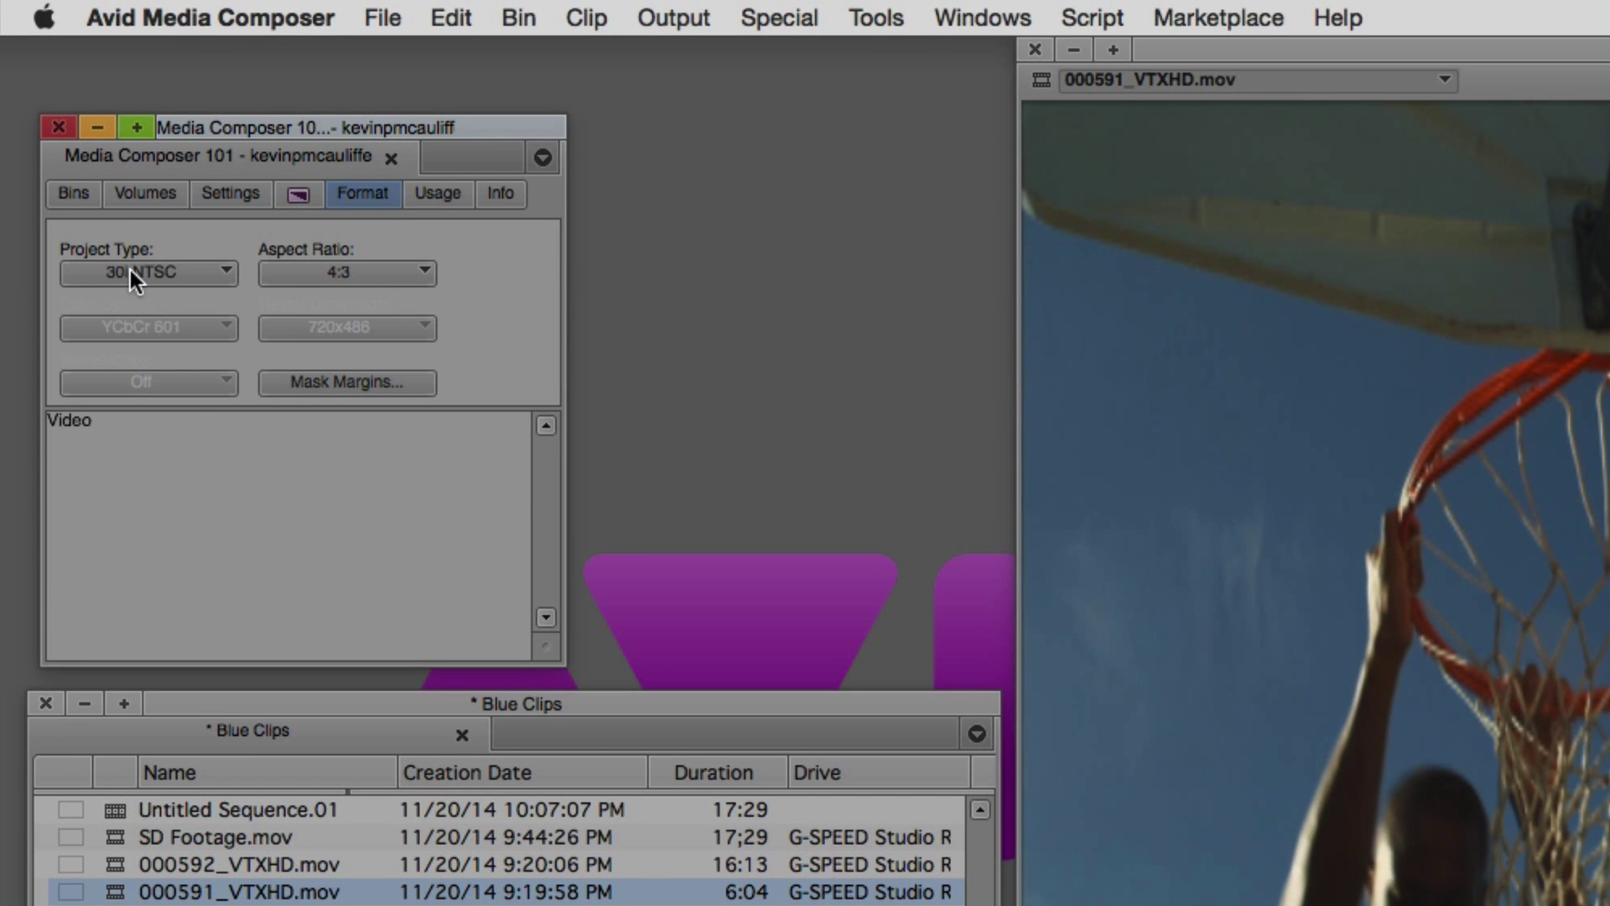
{"action": "left_click", "coordinate": [177, 272]}
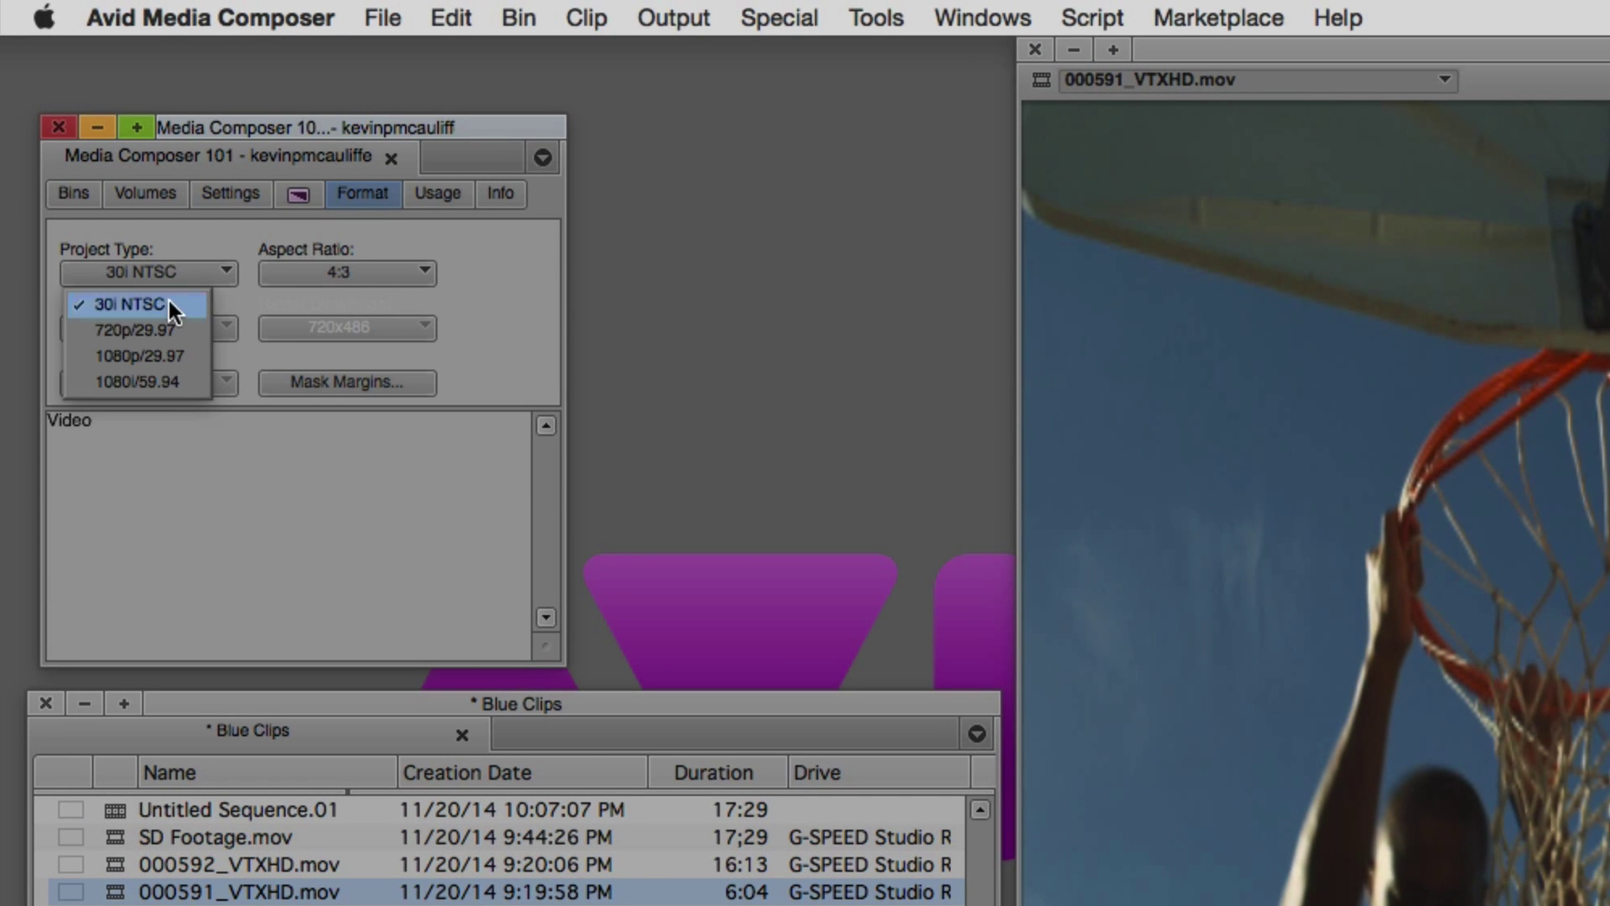
{"action": "left_click", "coordinate": [186, 384]}
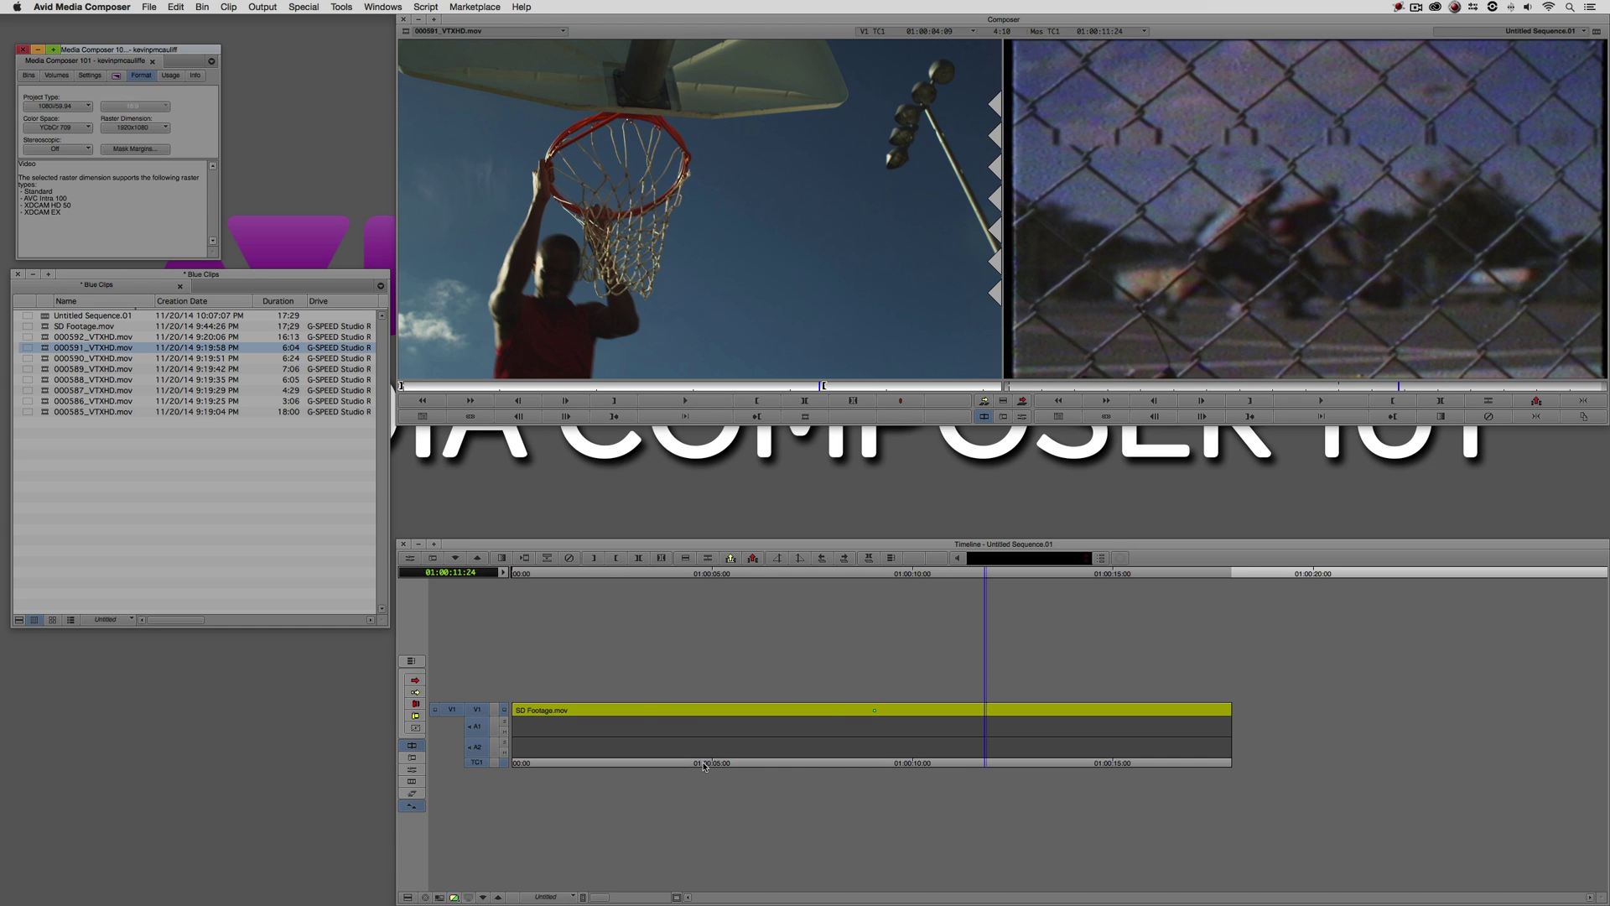
- Splice the marked dunk clip in at the start of the sequence
{"action": "left_click", "coordinate": [672, 307]}
{"action": "left_click", "coordinate": [1049, 290]}
{"action": "left_click_drag", "start_coordinate": [788, 652], "coordinate": [508, 676]}
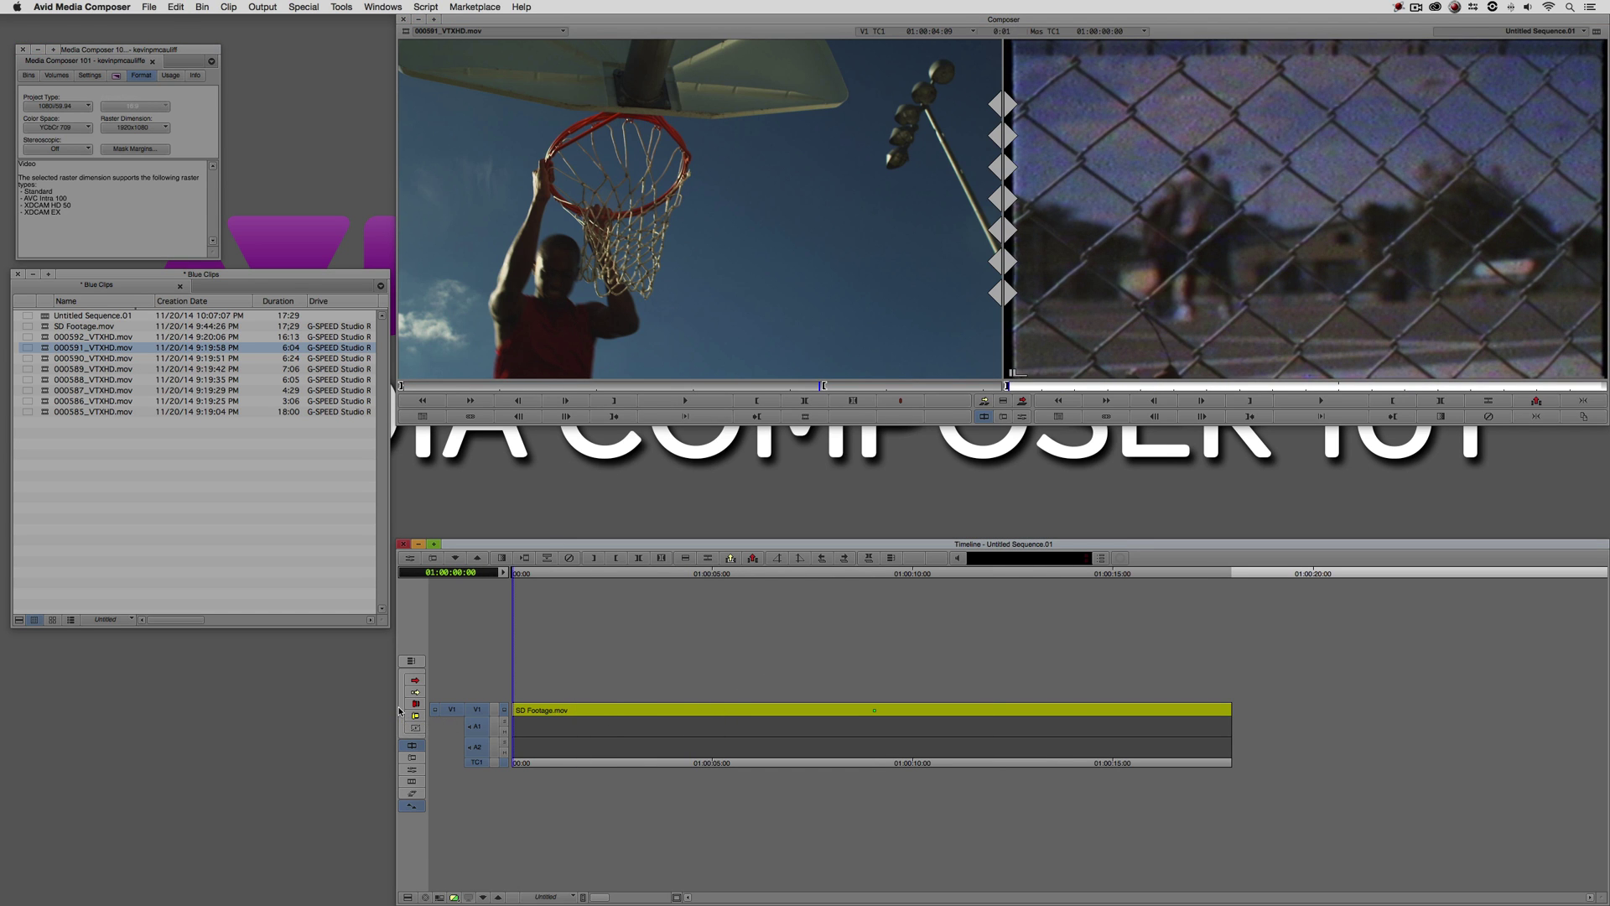
{"action": "key", "text": "v"}
- Review the new dunk clip and the following SD Footage clip up to 01:00:12:17
{"action": "left_click", "coordinate": [601, 727]}
{"action": "left_click", "coordinate": [585, 726]}
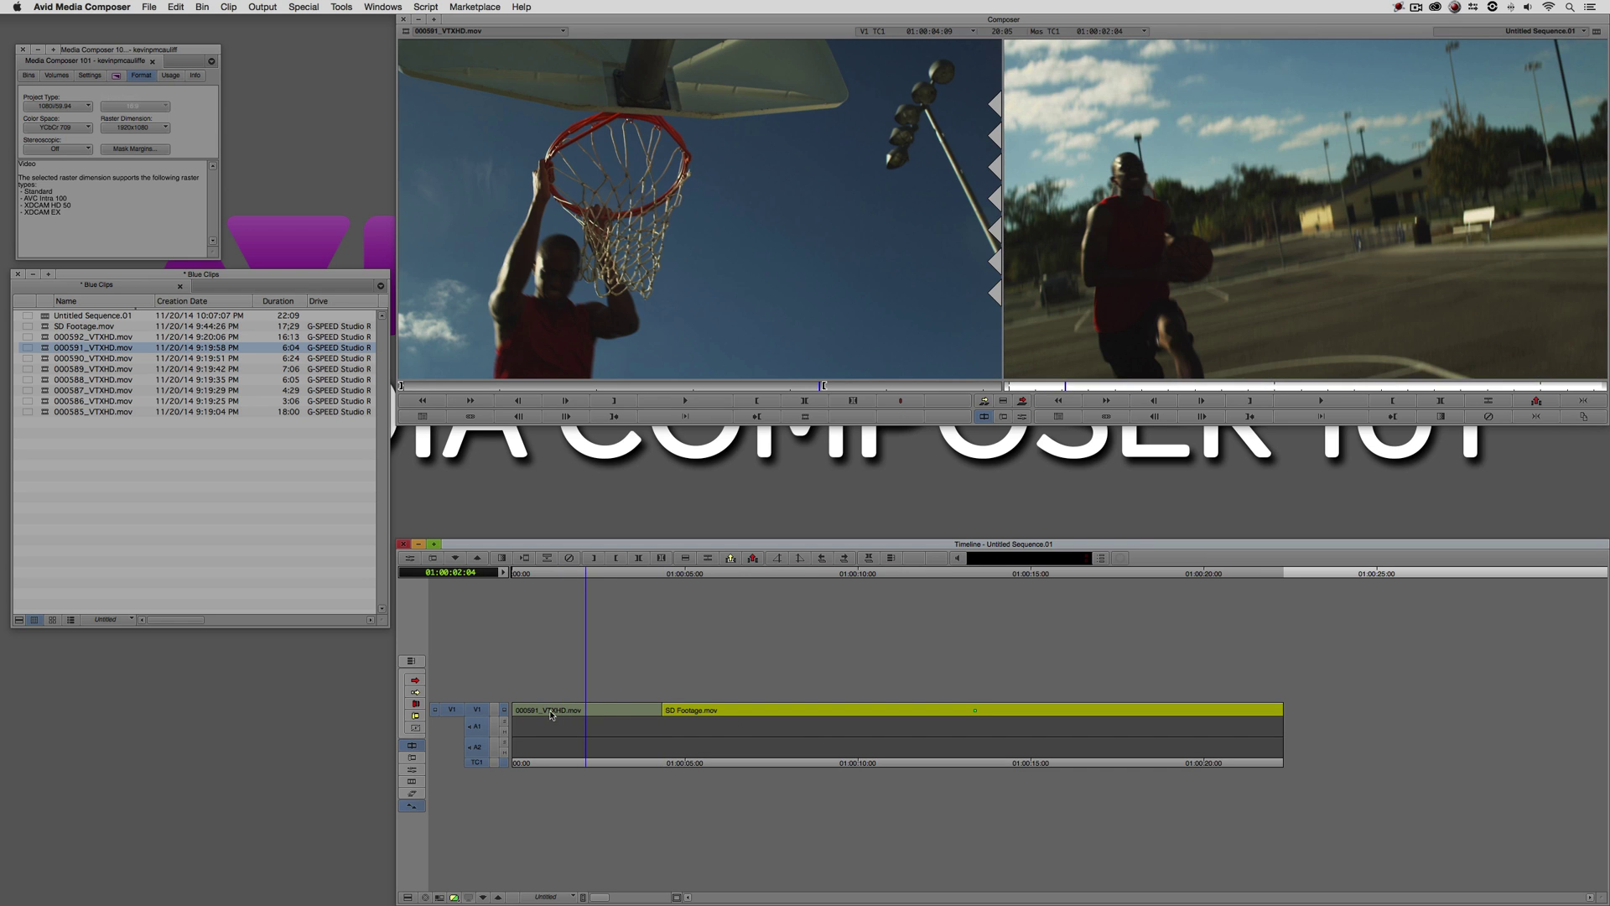
{"action": "left_click_drag", "start_coordinate": [561, 714], "coordinate": [611, 714]}
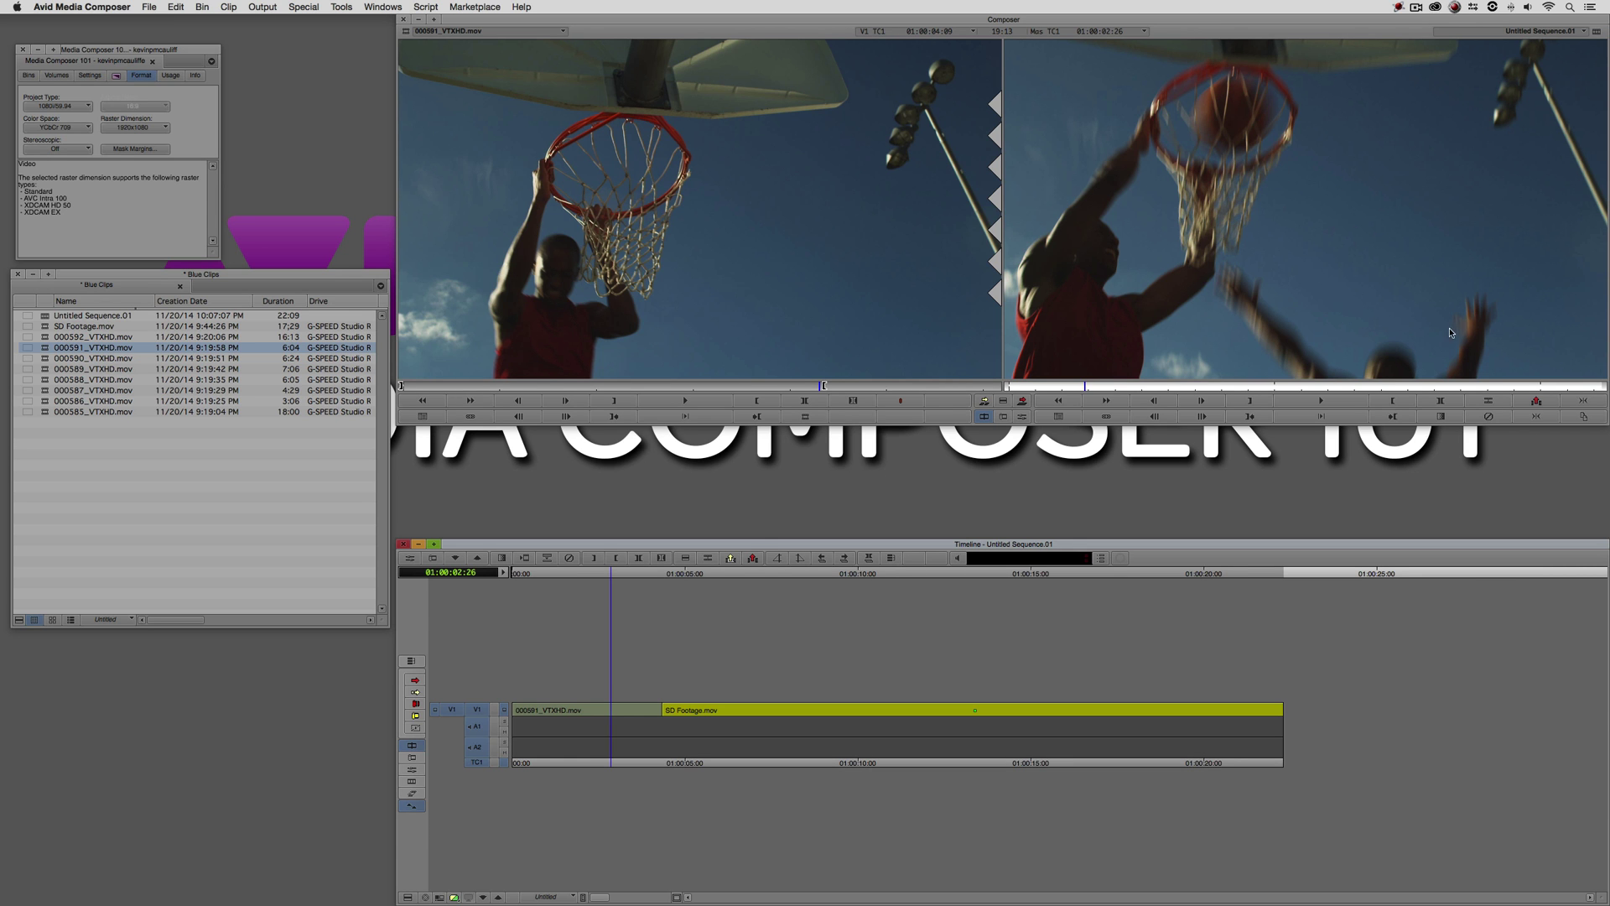
{"action": "mouse_move", "coordinate": [587, 720]}
{"action": "left_mouse_down"}
{"action": "mouse_move", "coordinate": [521, 719]}
{"action": "mouse_move", "coordinate": [631, 720]}
{"action": "mouse_move", "coordinate": [562, 719]}
{"action": "left_mouse_up"}
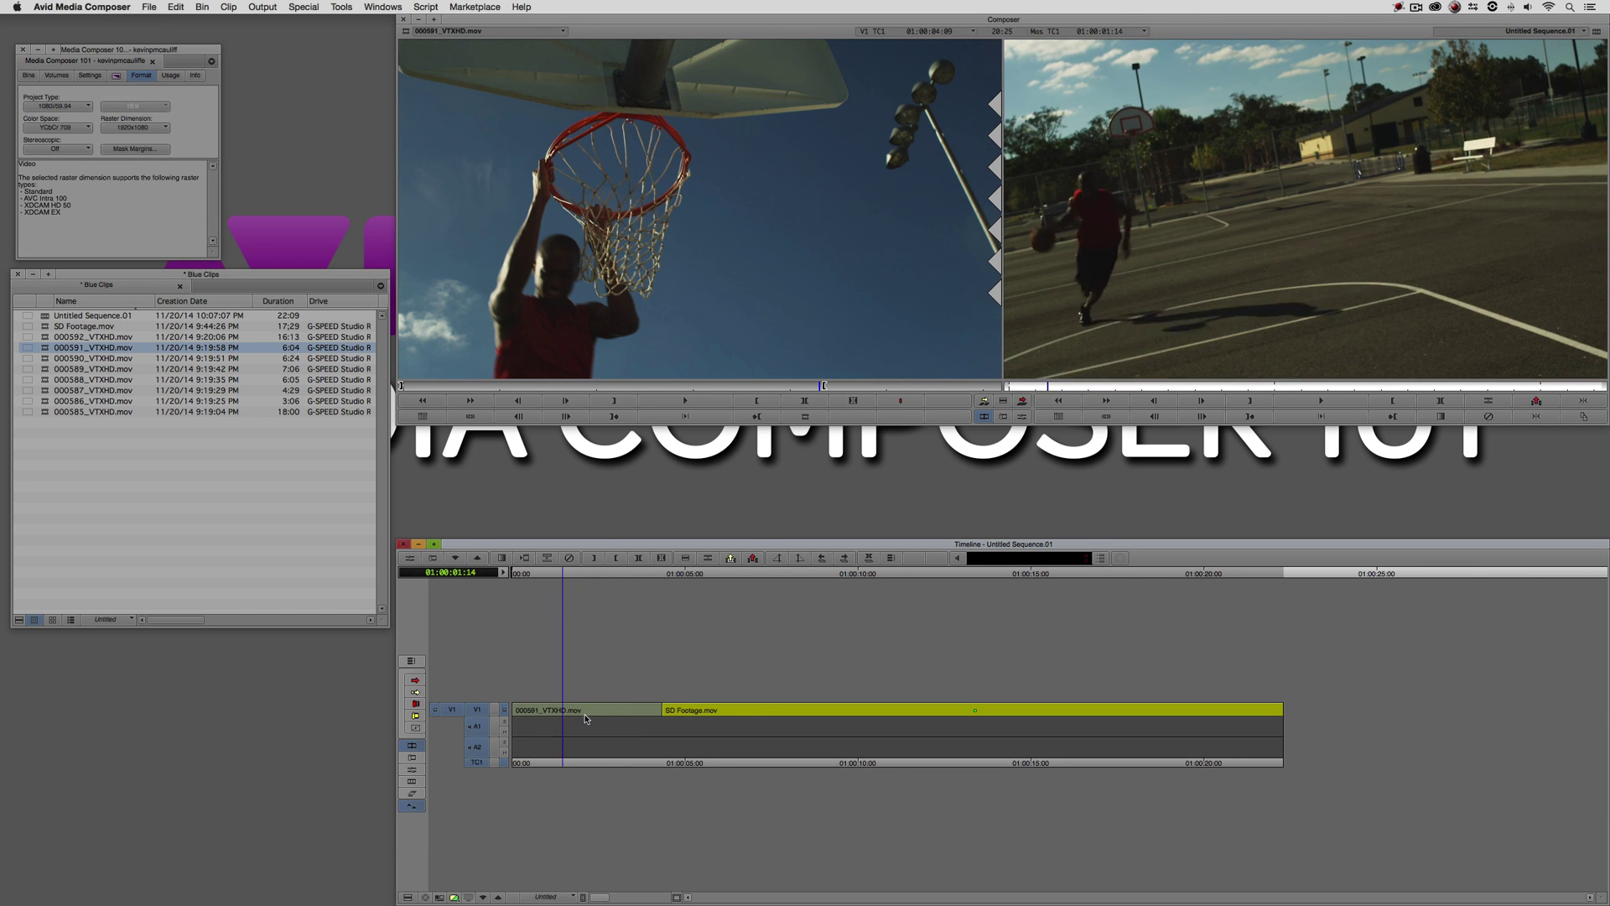
{"action": "left_click", "coordinate": [673, 719]}
{"action": "left_click_drag", "start_coordinate": [676, 718], "coordinate": [904, 742]}
{"action": "key", "text": "j"}
{"action": "key", "text": "j"}
{"action": "key", "text": "j"}
{"action": "key", "text": "j"}
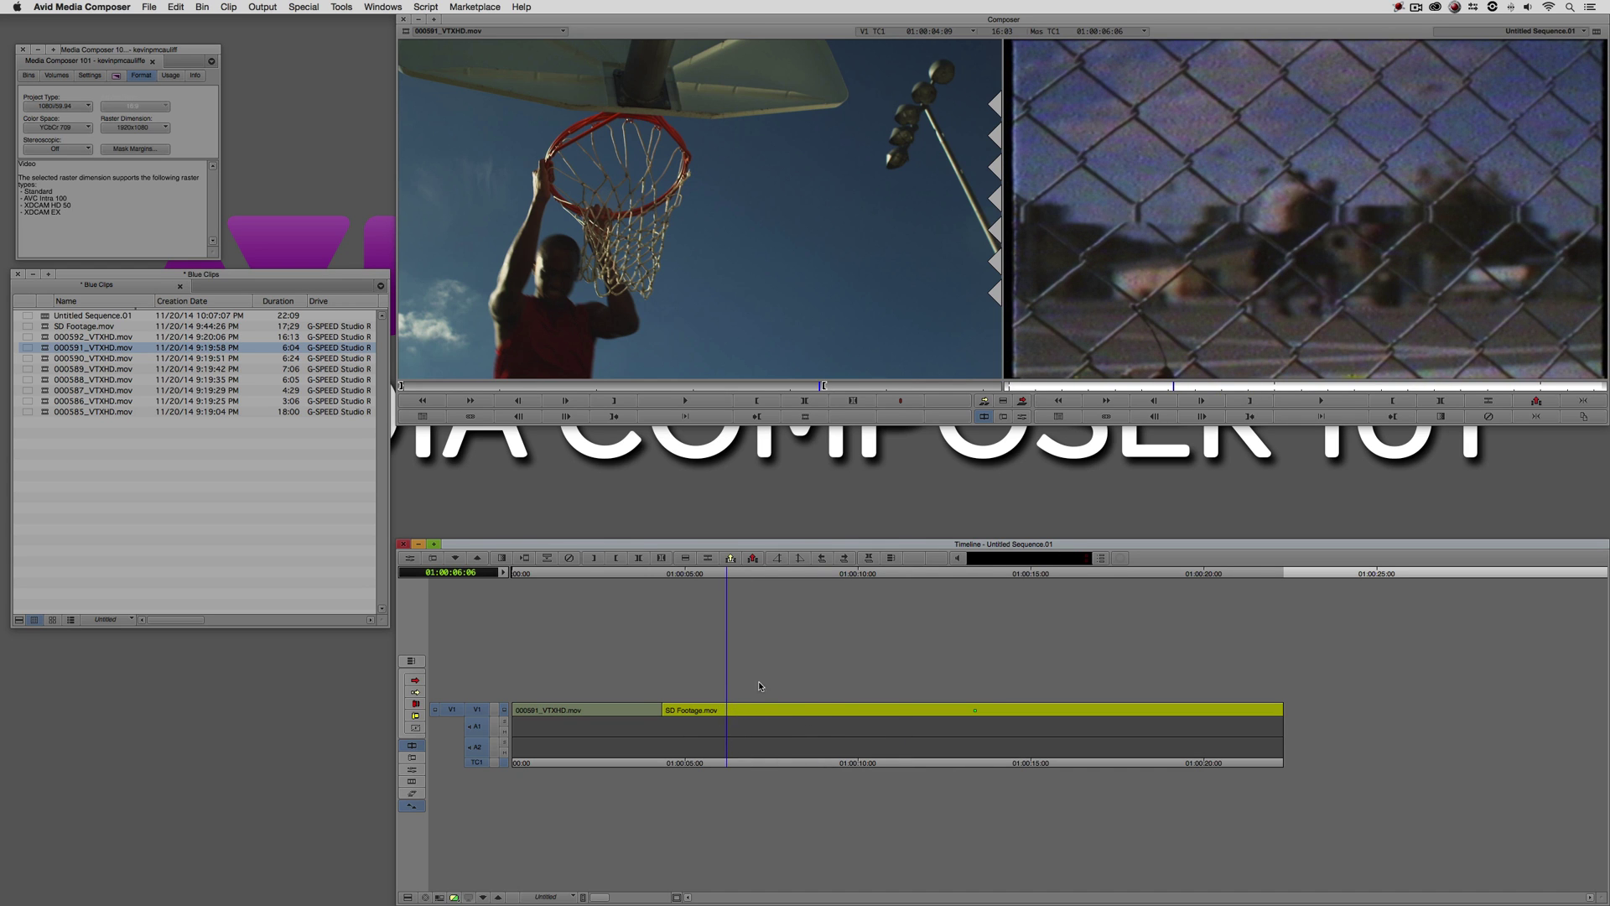
- Open Clip Color from the timeline Fast Menu and position the dialog over the timeline
{"action": "left_click", "coordinate": [408, 898]}
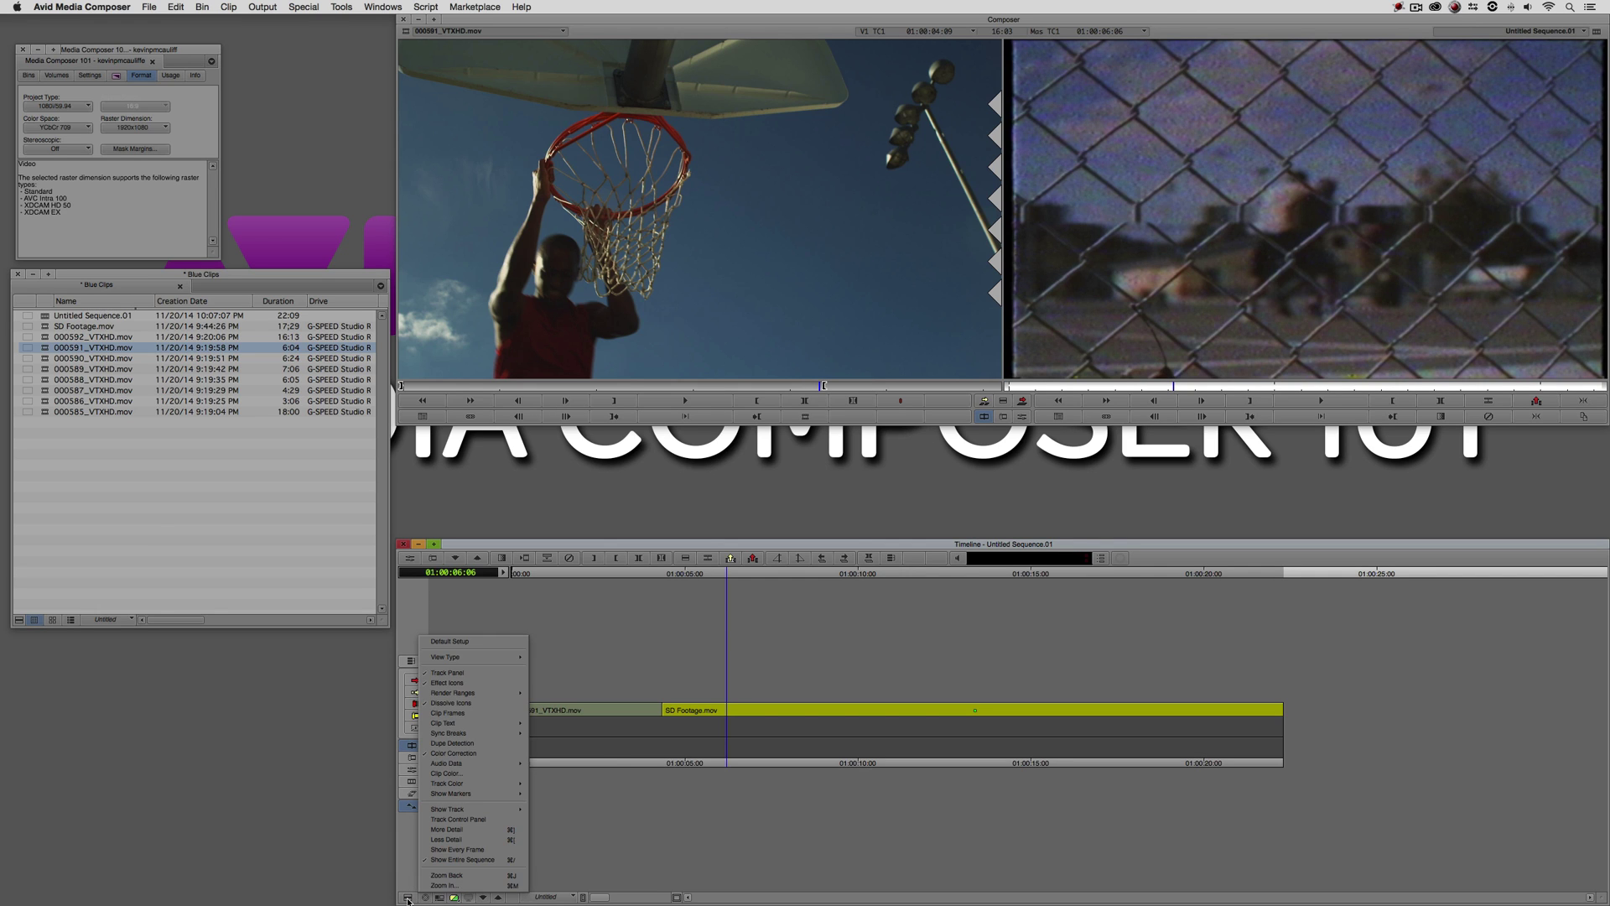
{"action": "left_click", "coordinate": [481, 774]}
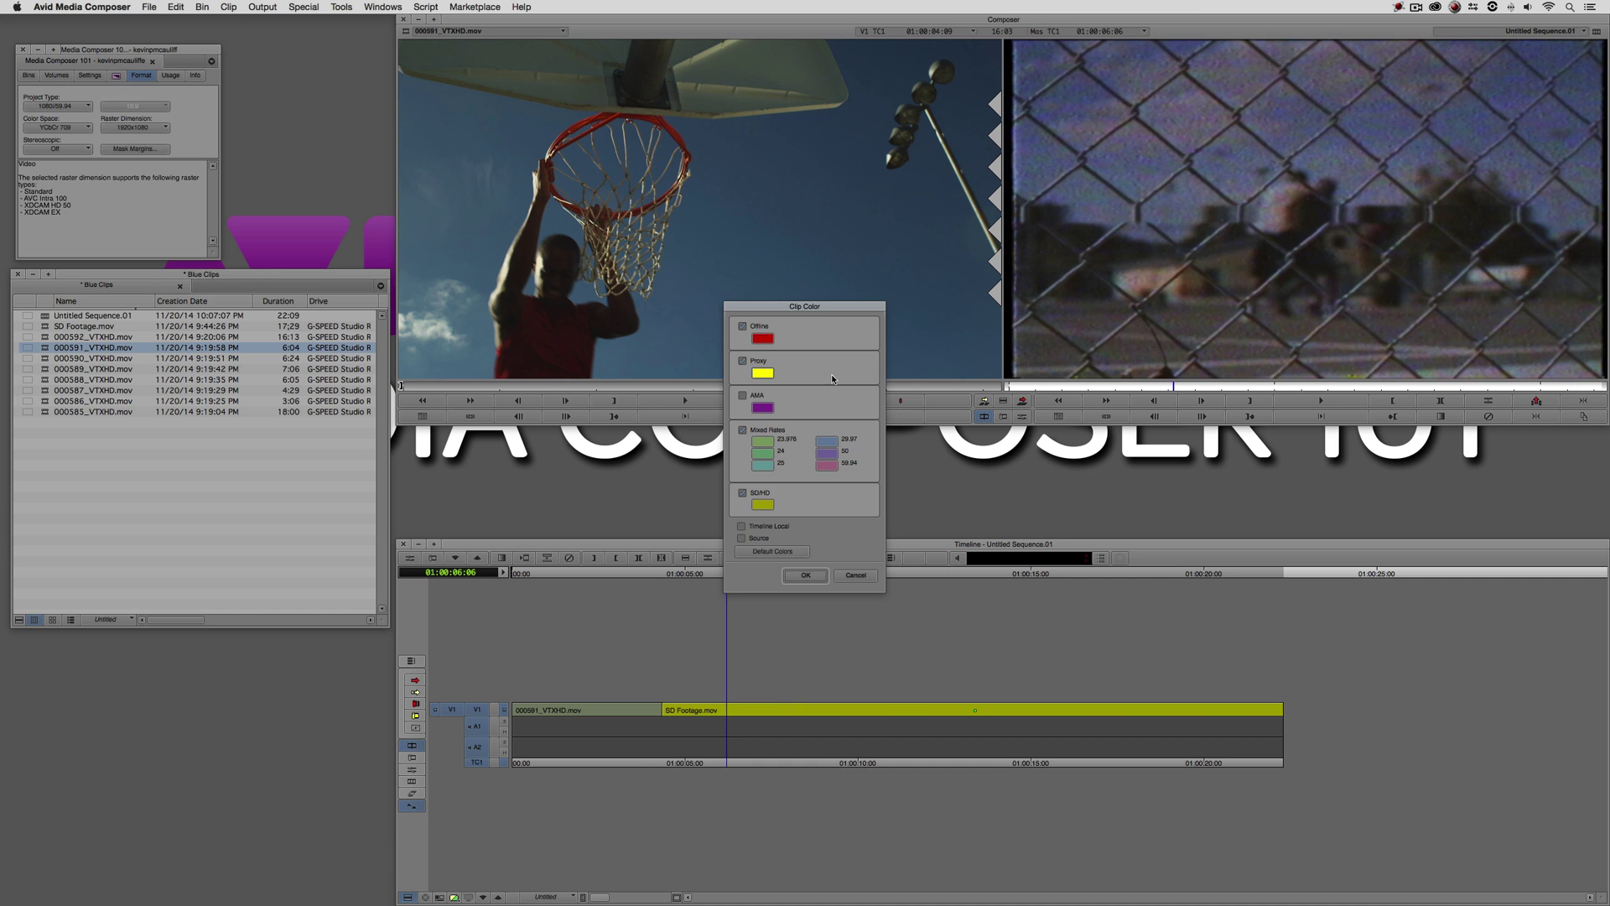
{"action": "left_click_drag", "start_coordinate": [802, 308], "coordinate": [878, 479]}
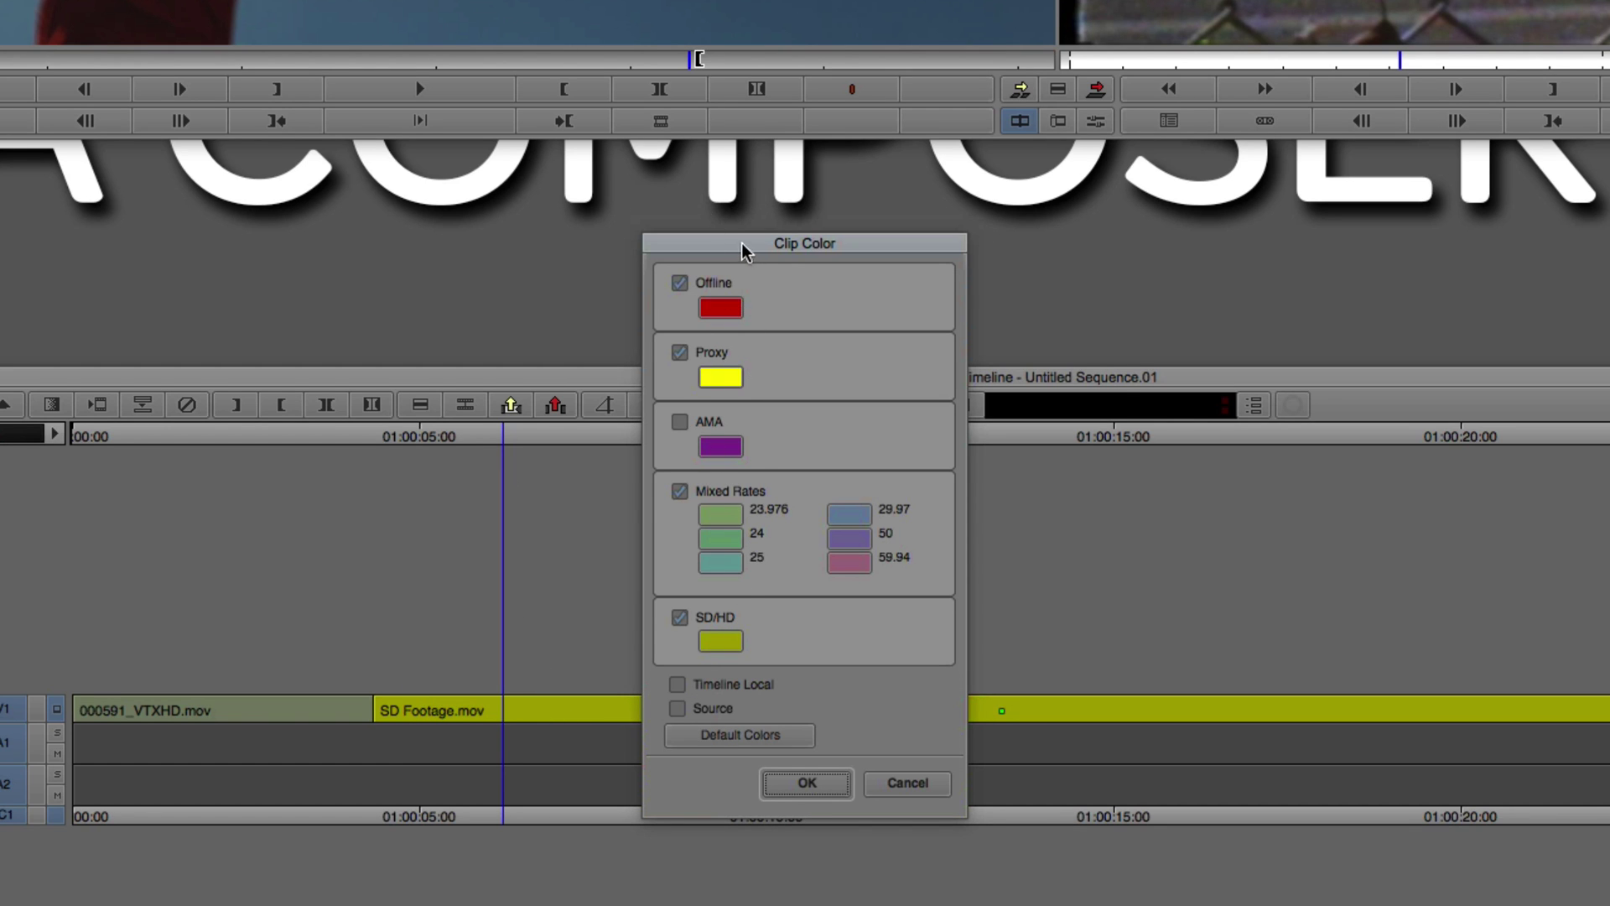
{"action": "left_click_drag", "start_coordinate": [743, 247], "coordinate": [676, 314]}
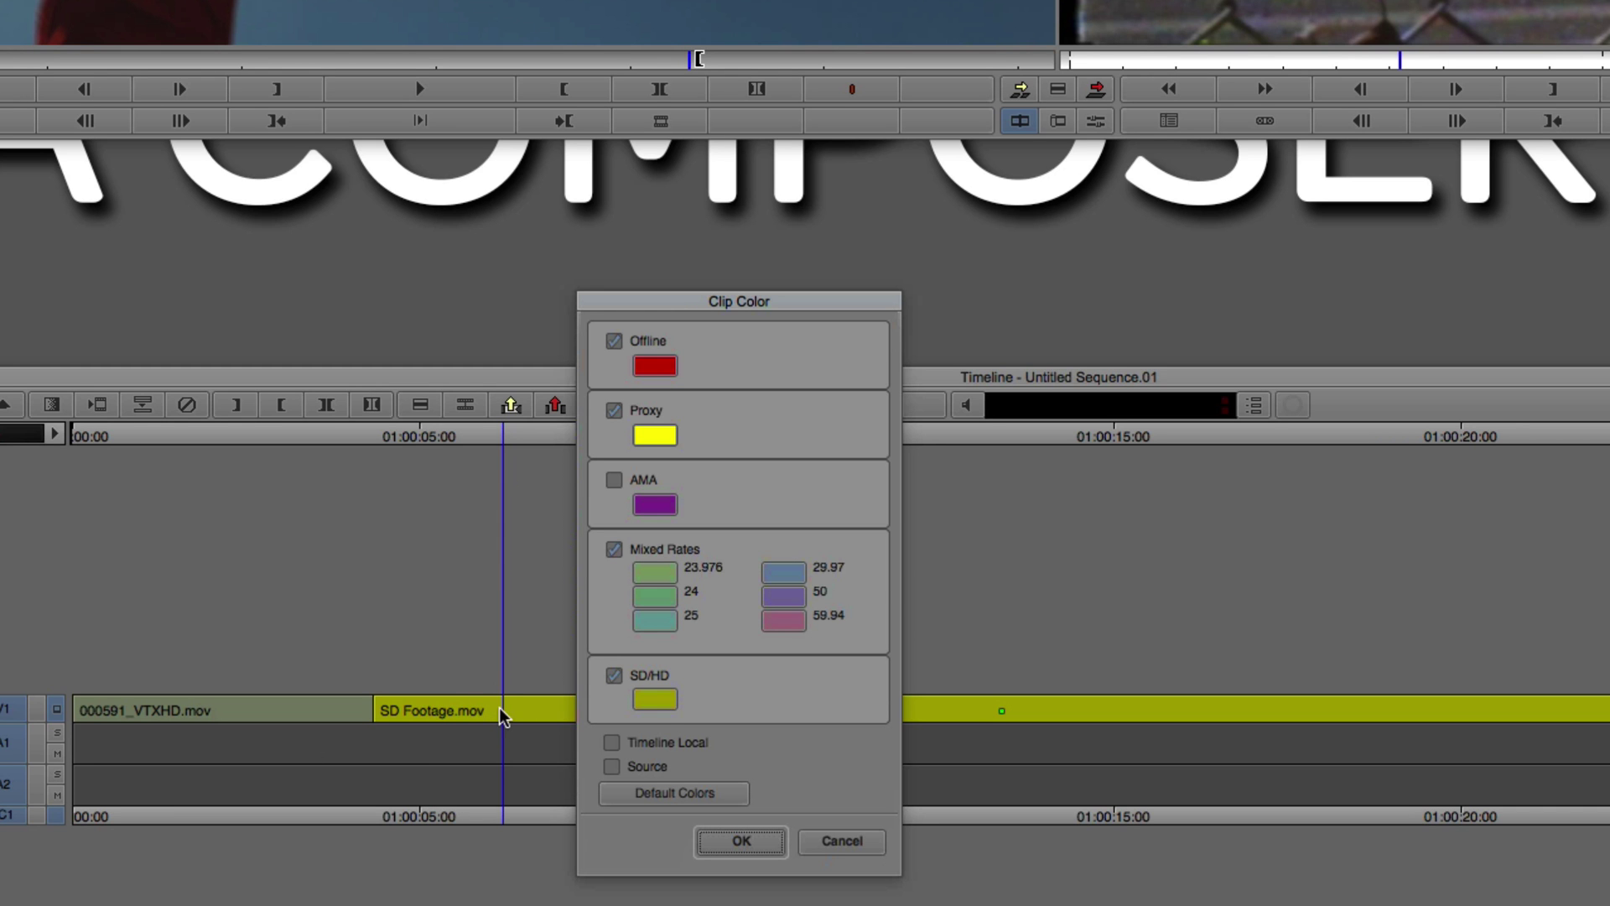
- Confirm Clip Color, toggle the project type to 30i NTSC and back to 1080i/59.94, then review the tinted SD clip
{"action": "left_click", "coordinate": [759, 841]}
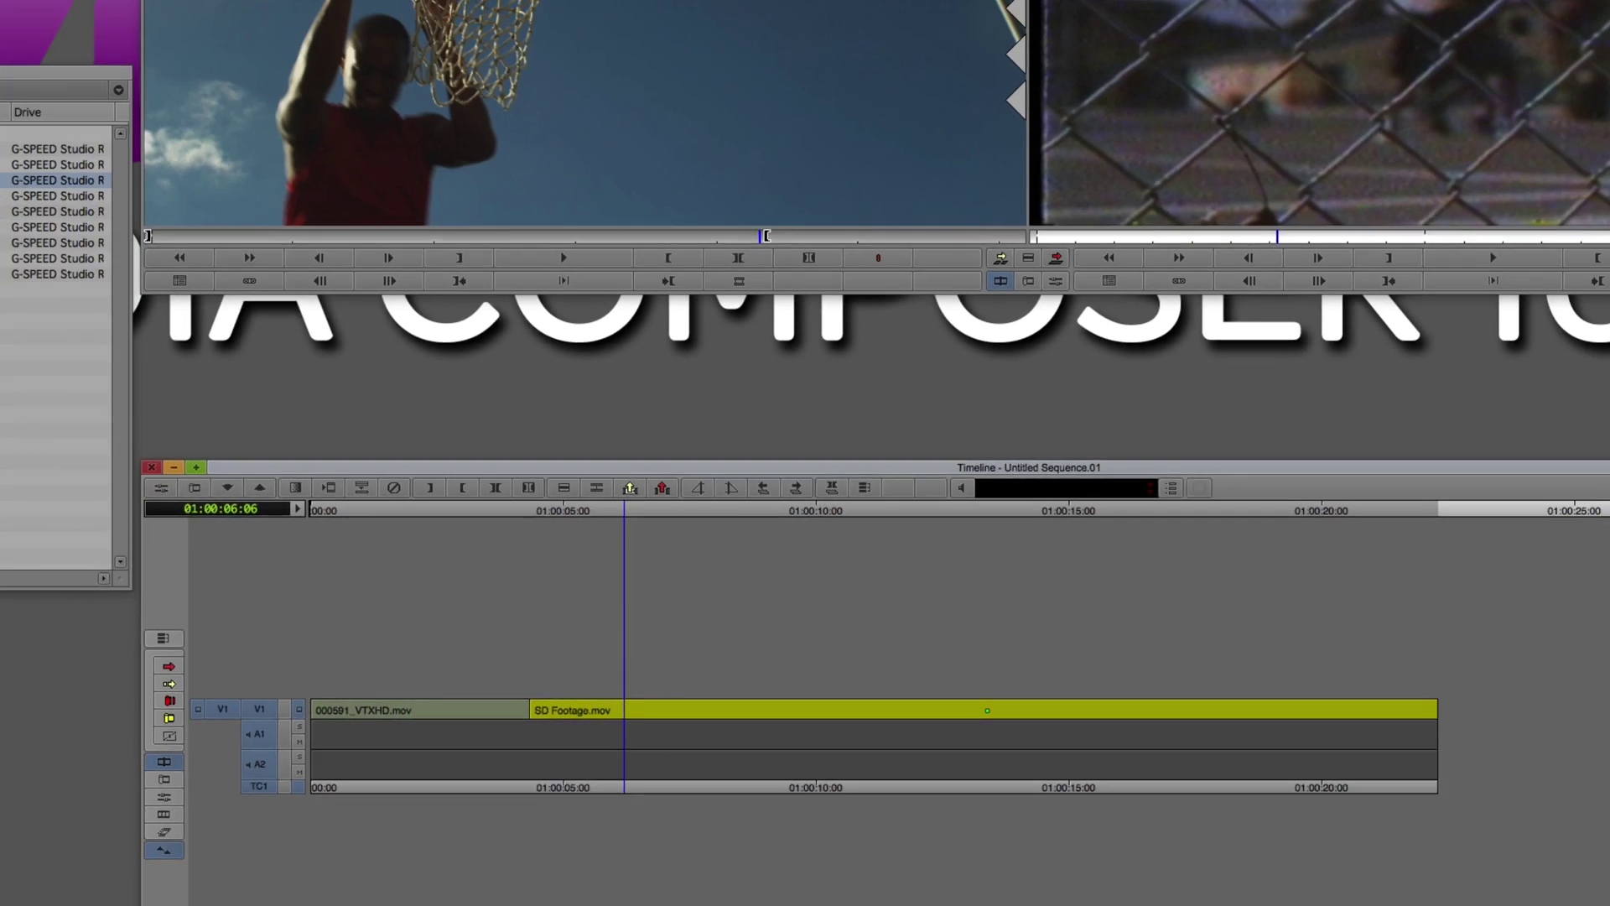
{"action": "left_click", "coordinate": [54, 148]}
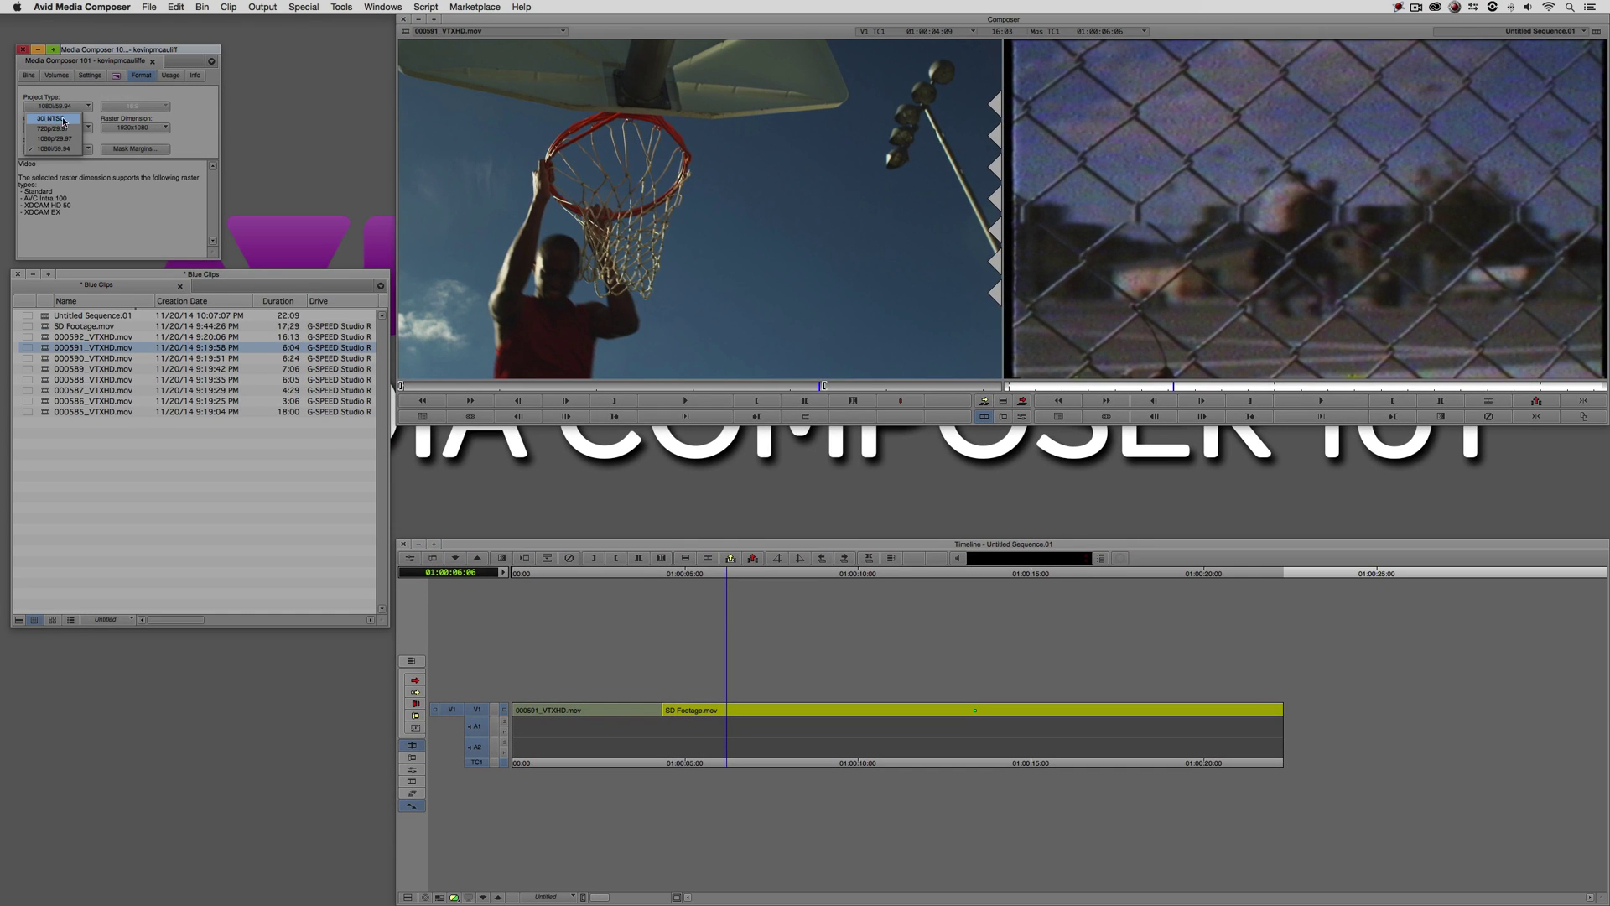
{"action": "left_click", "coordinate": [66, 119]}
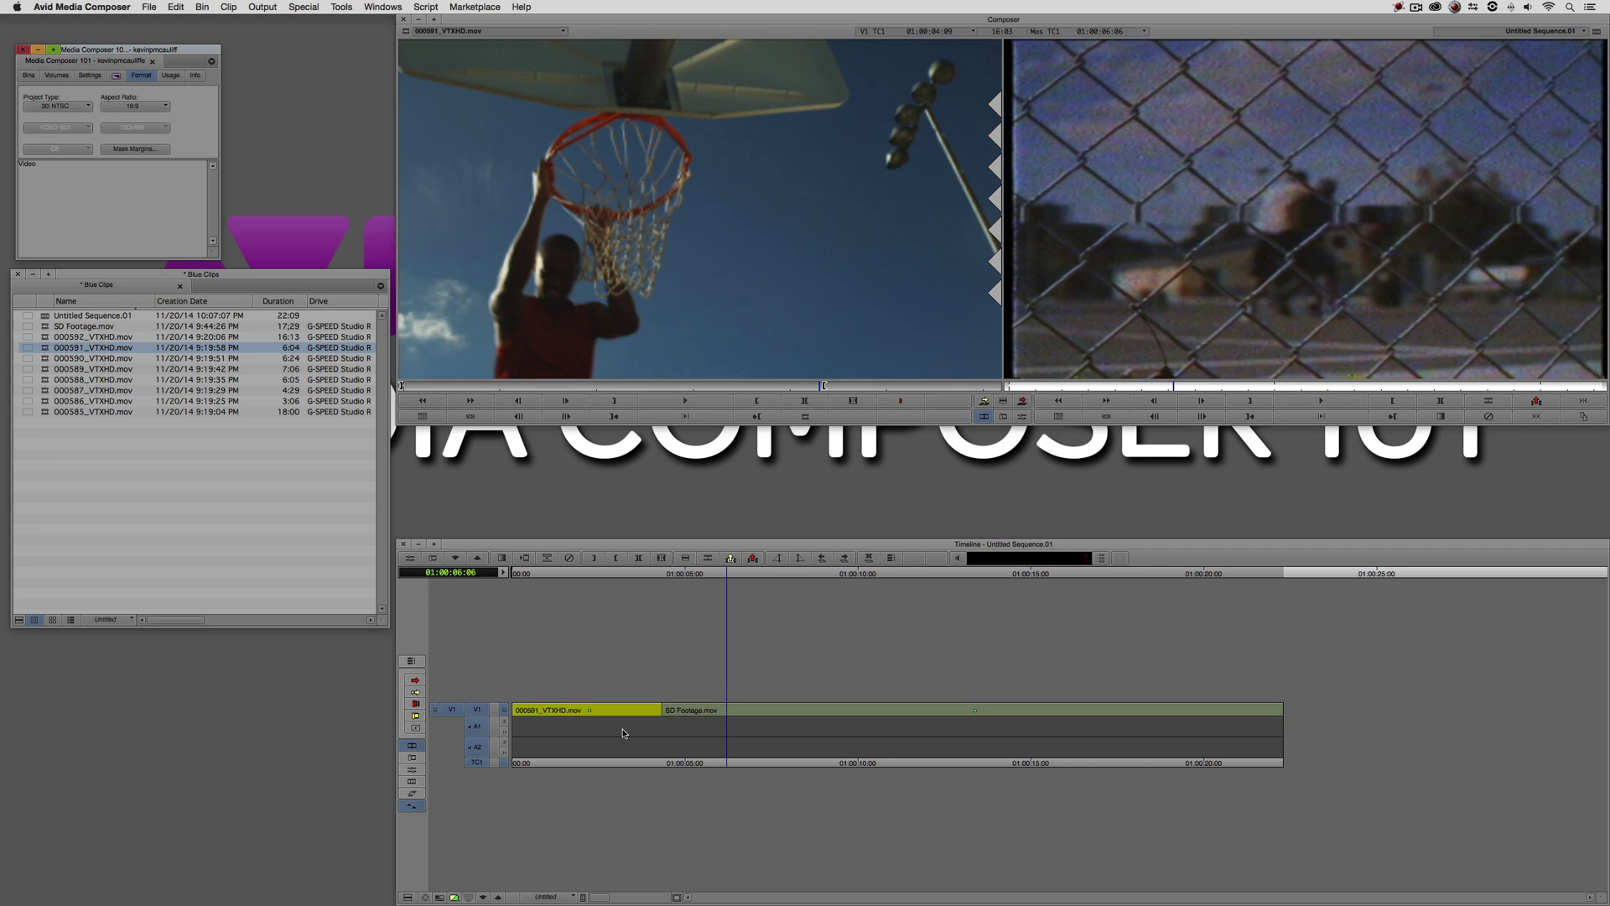
{"action": "left_click", "coordinate": [67, 104]}
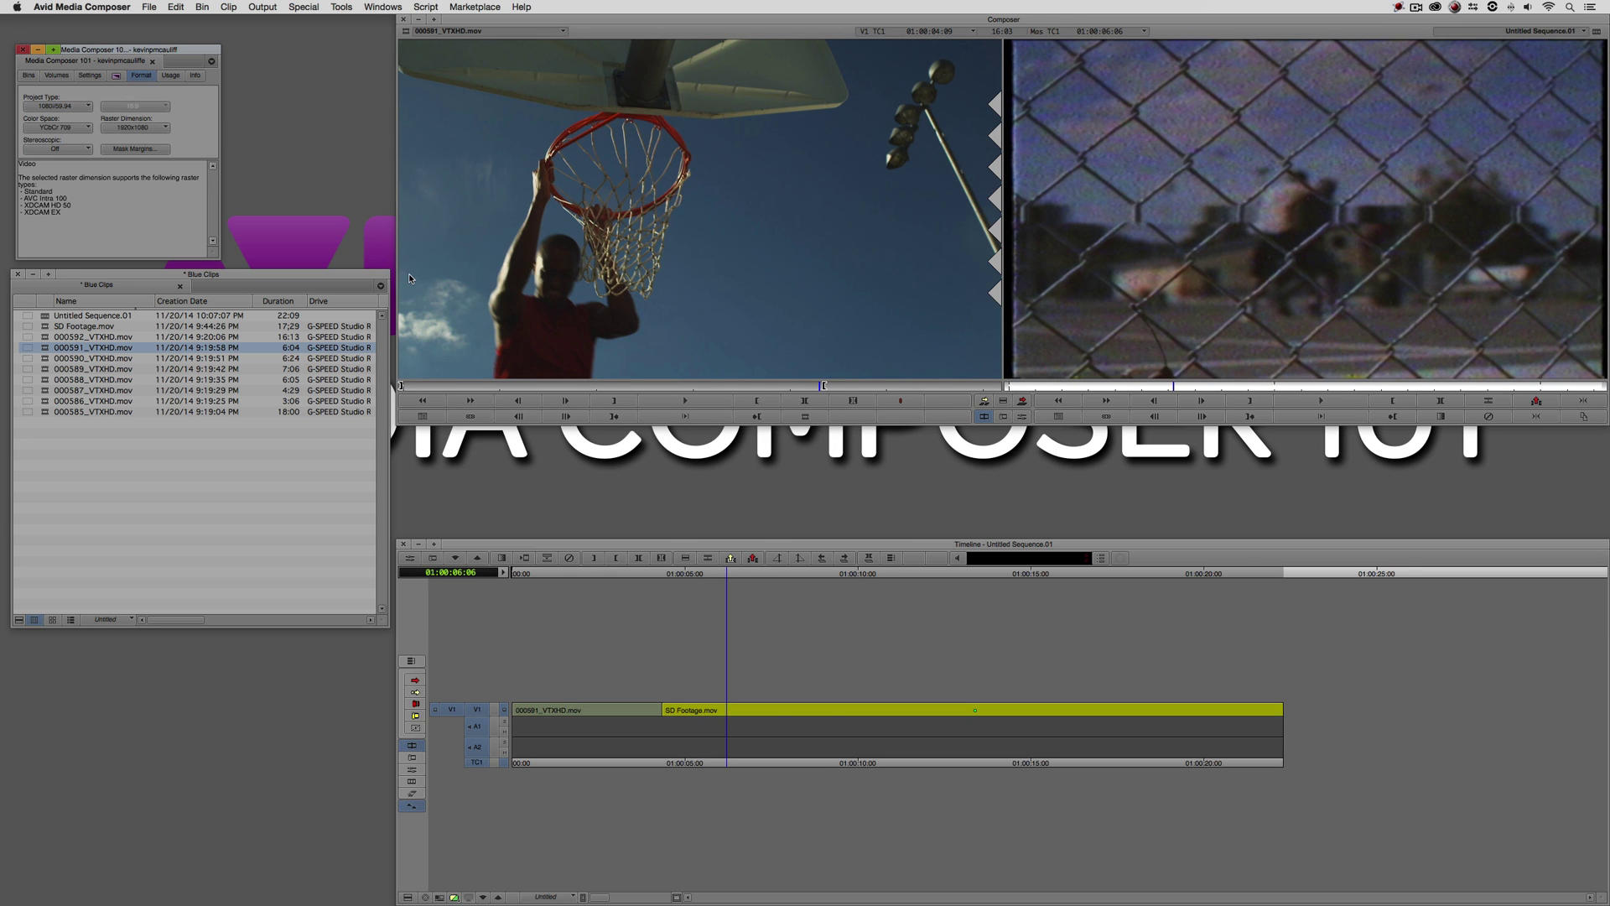
{"action": "left_click_drag", "start_coordinate": [776, 721], "coordinate": [712, 707]}
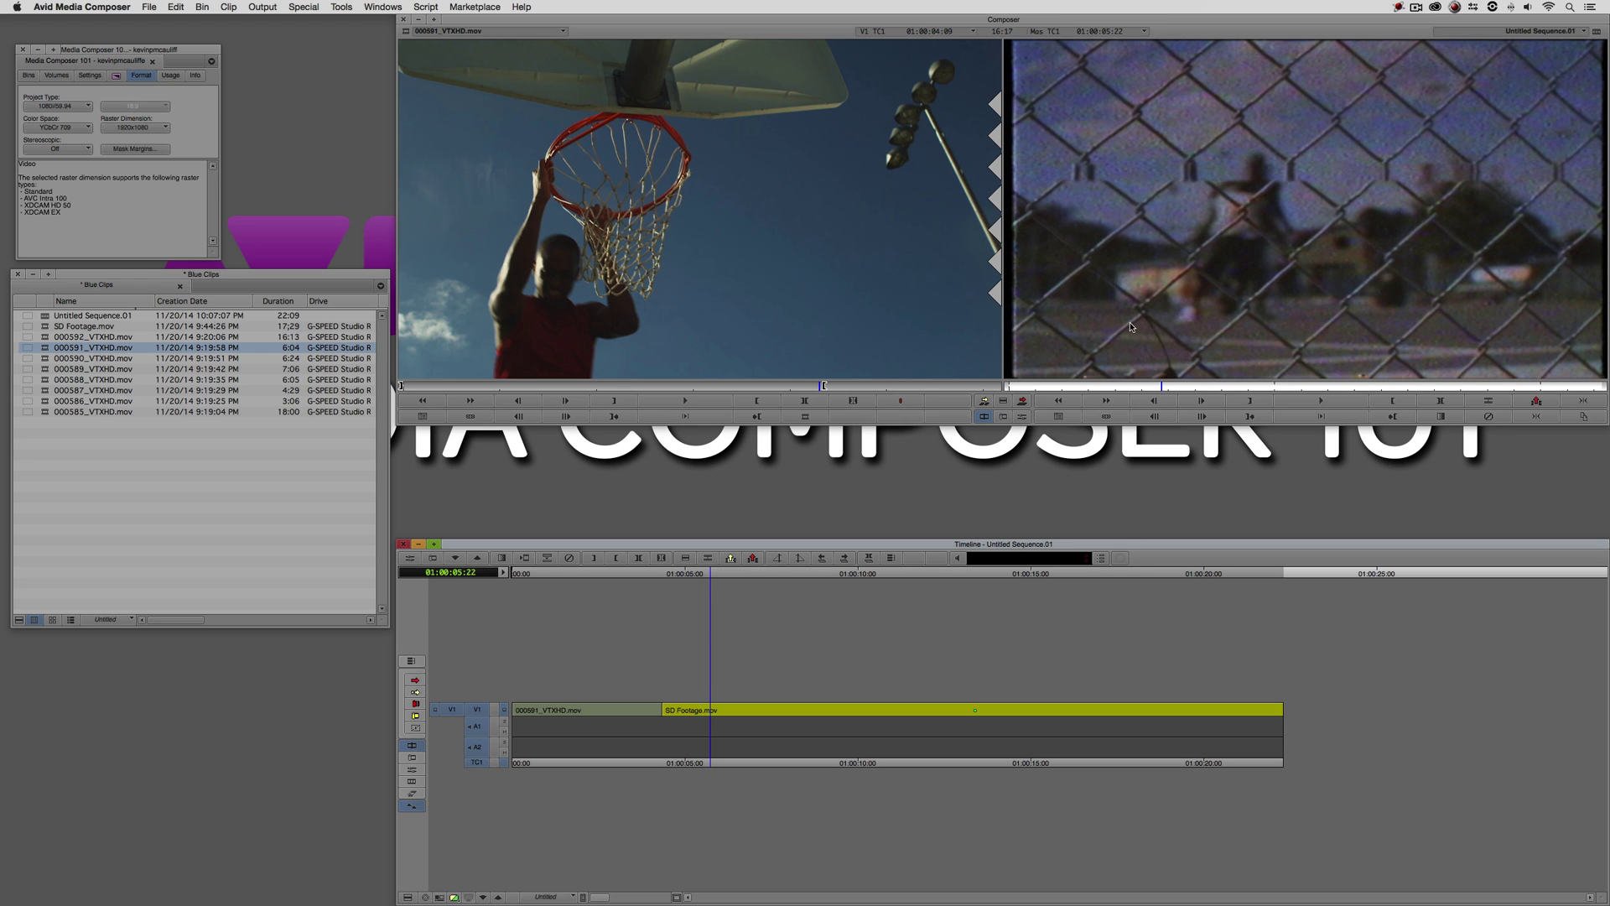
- Open the Effect Palette and show the Reformat category
{"action": "key", "text": "super+8"}
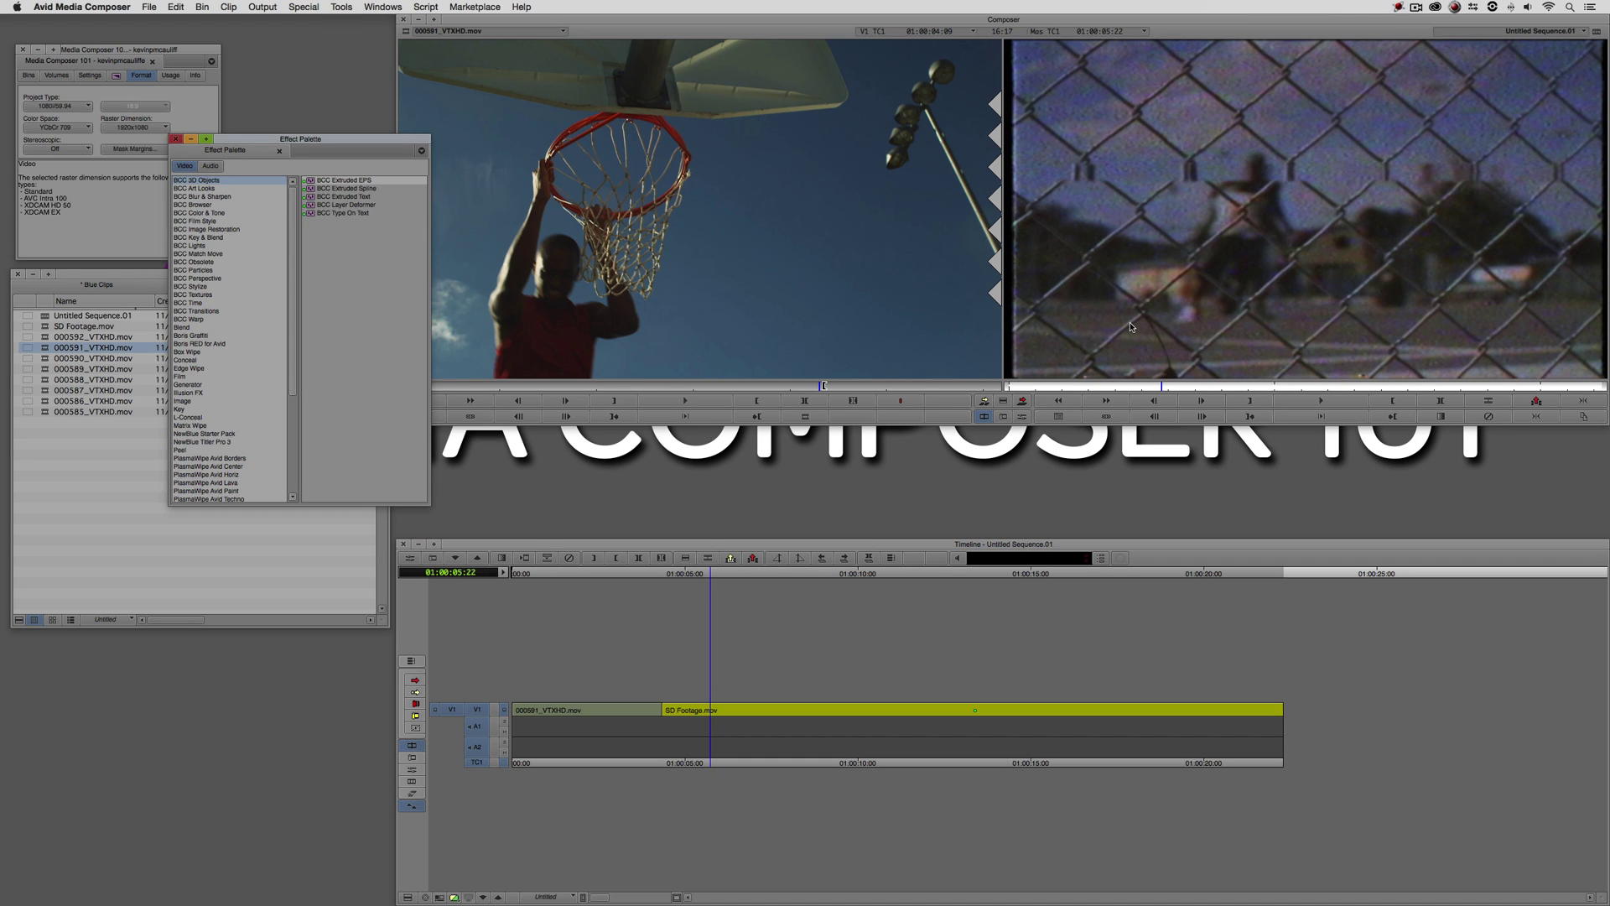
{"action": "left_click_drag", "start_coordinate": [383, 137], "coordinate": [329, 104]}
{"action": "left_click_drag", "start_coordinate": [242, 169], "coordinate": [229, 295]}
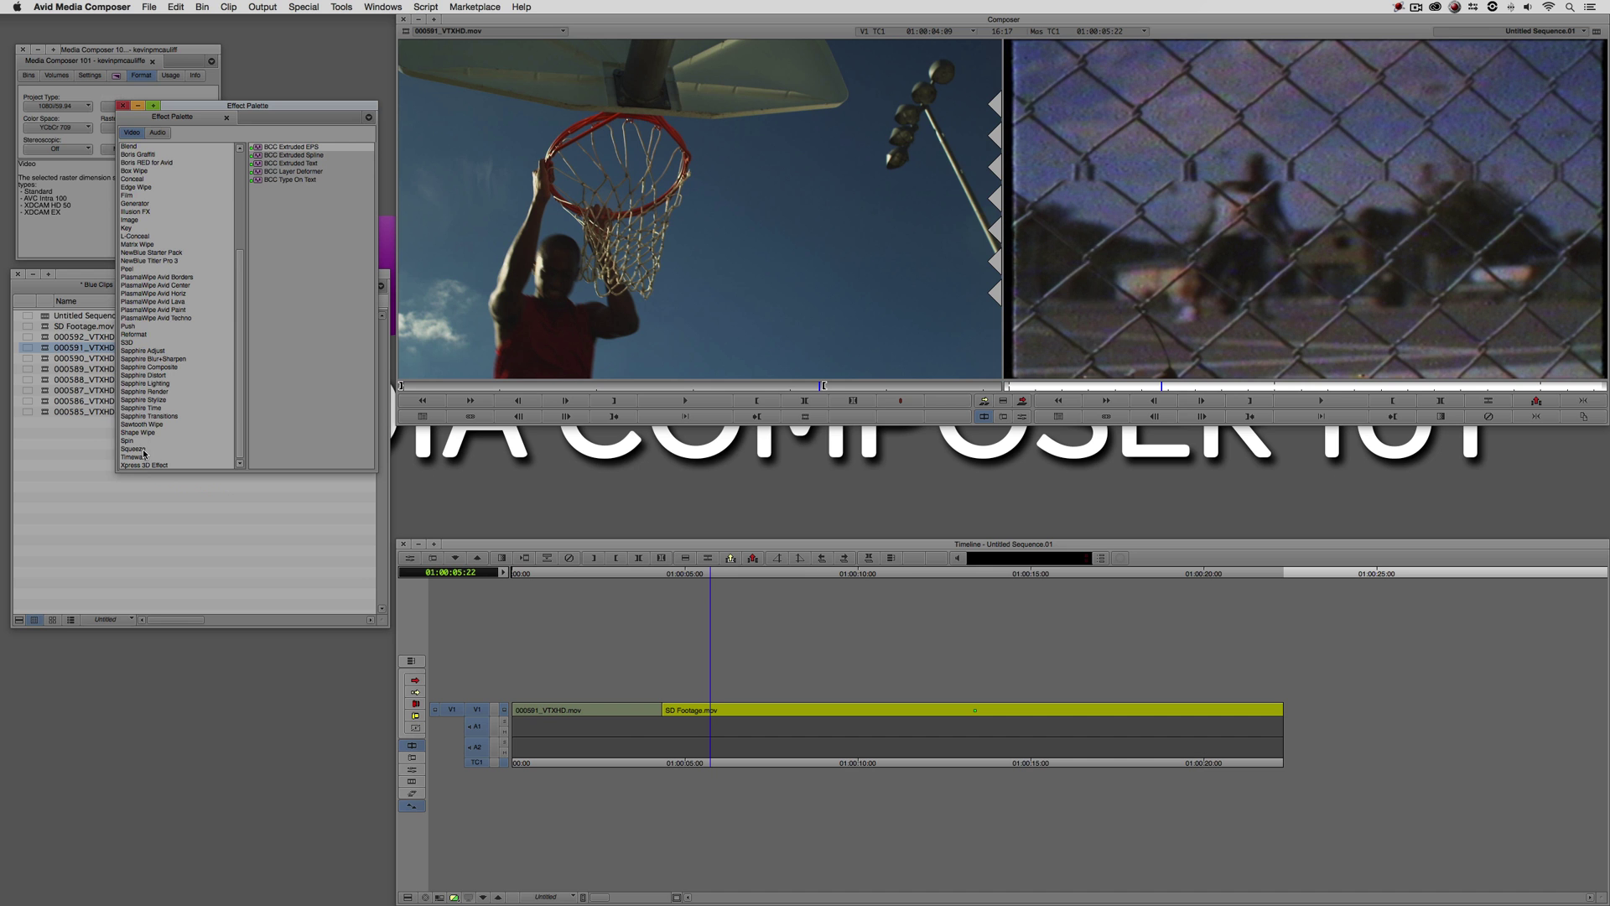
{"action": "left_click", "coordinate": [134, 334]}
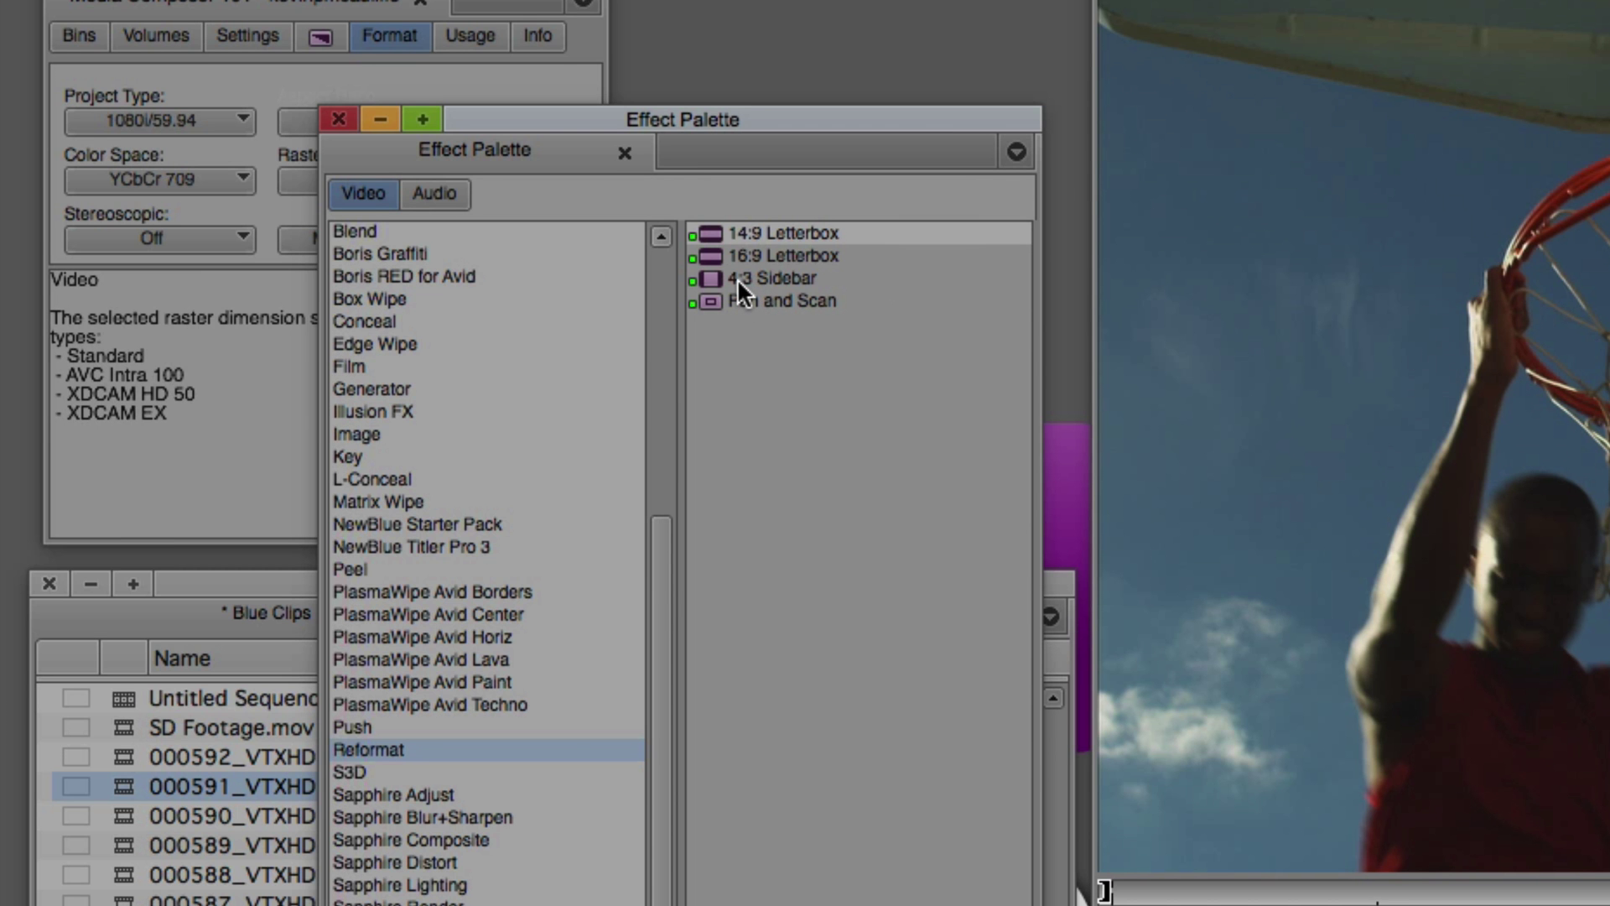
- Drop 4:3 Sidebar onto the SD Footage clip and play it to check the side bars
{"action": "left_click", "coordinate": [737, 279]}
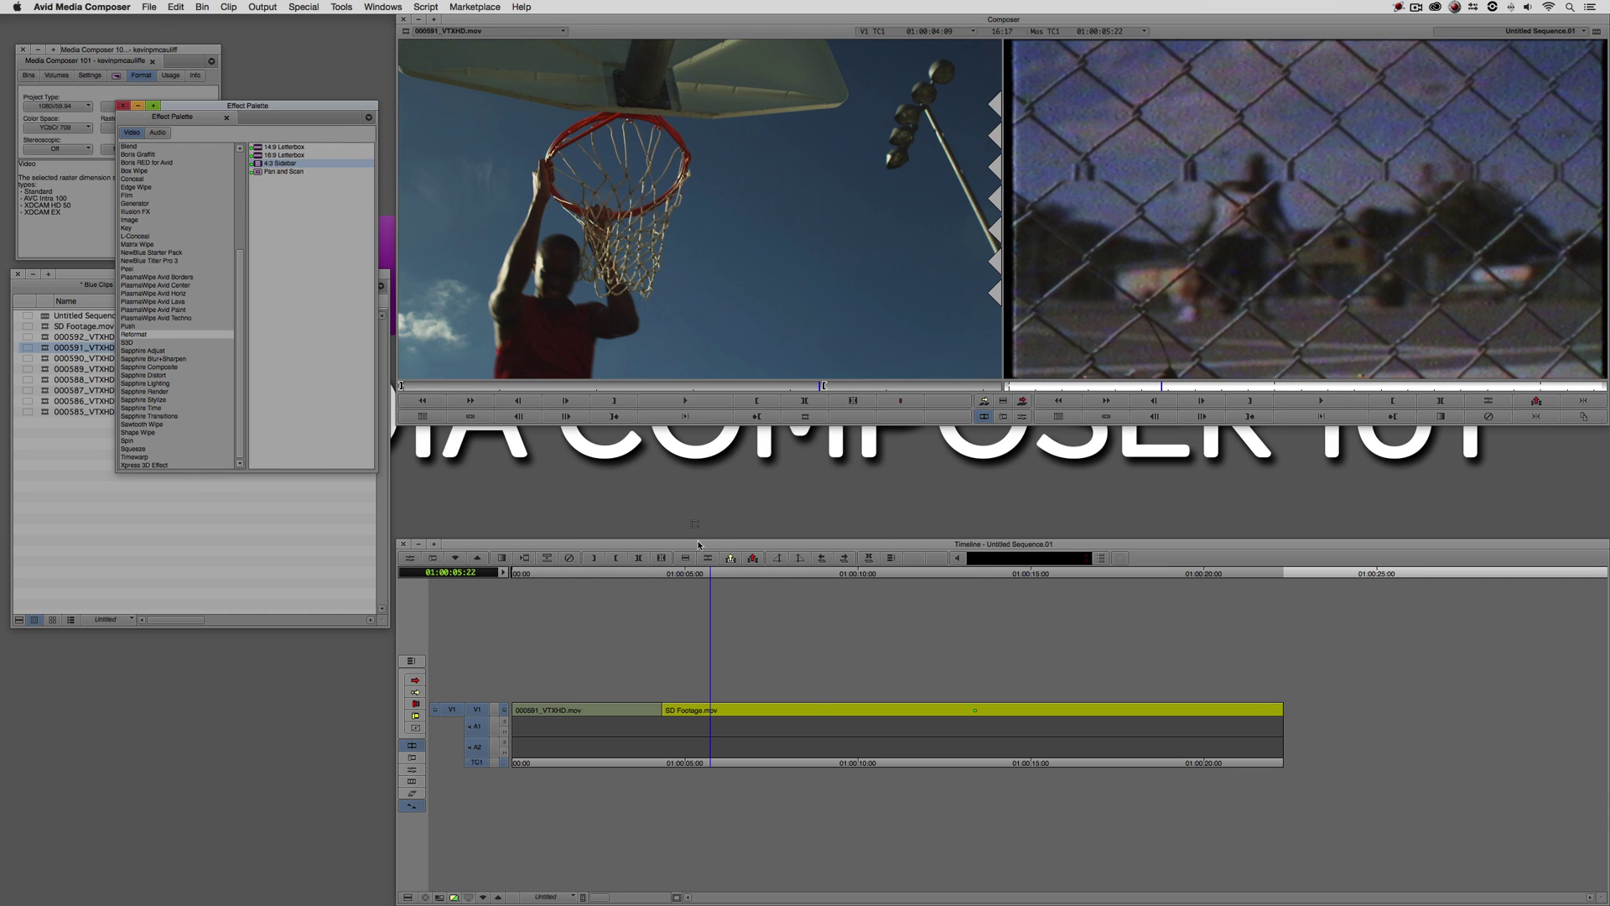
{"action": "left_click_drag", "start_coordinate": [711, 570], "coordinate": [809, 699]}
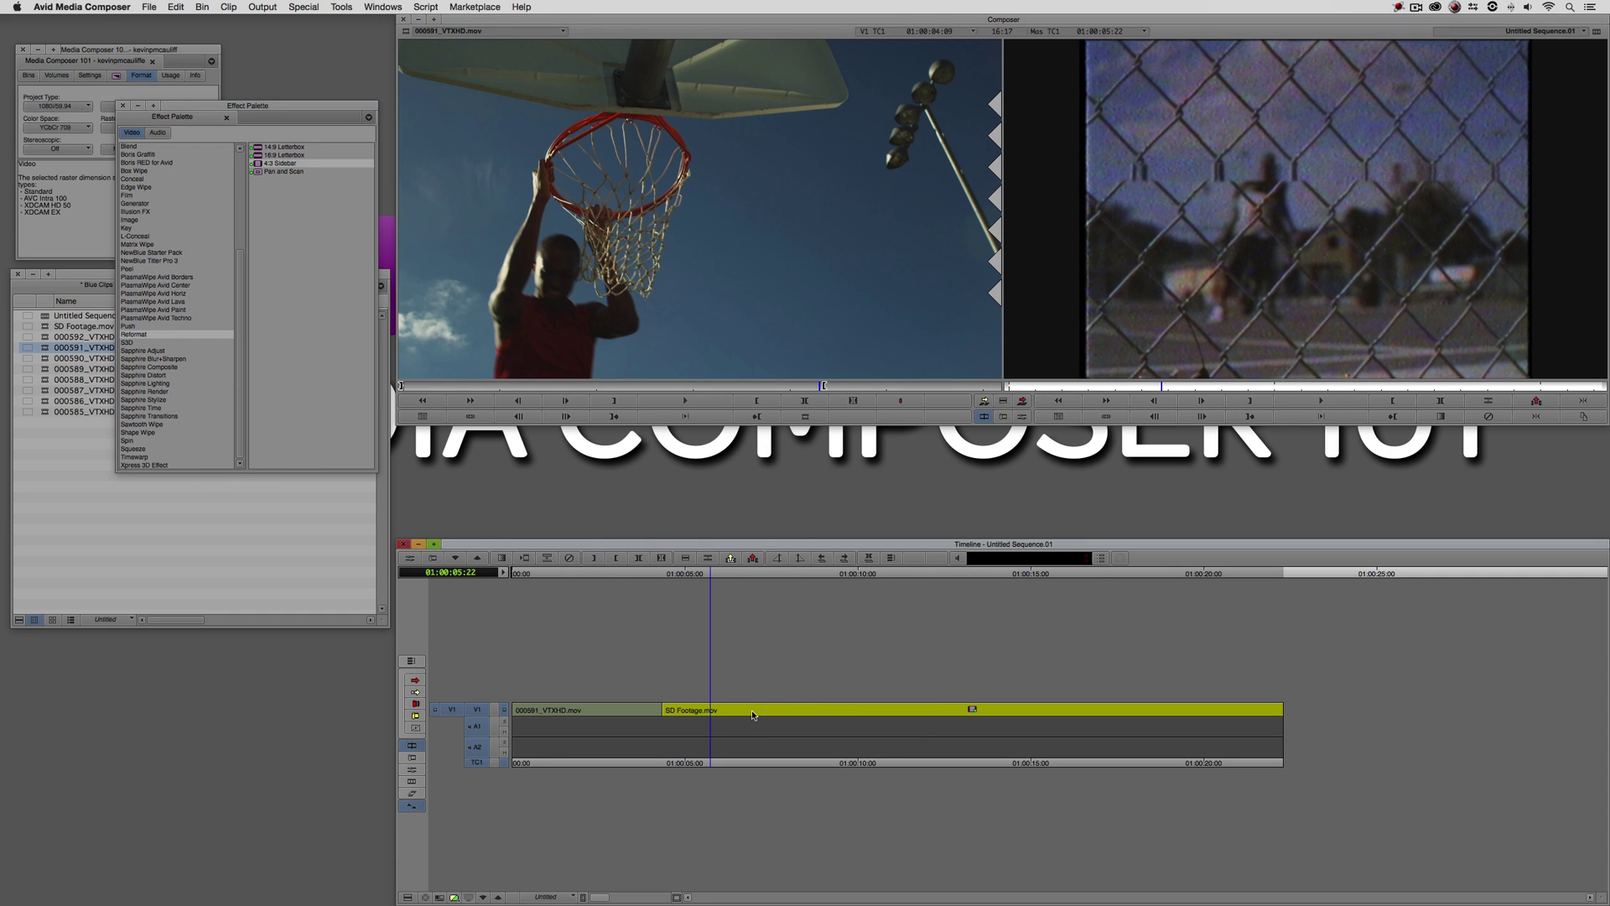
{"action": "key", "text": "l"}
{"action": "key", "text": "l"}
{"action": "key", "text": "l"}
{"action": "left_click_drag", "start_coordinate": [1007, 726], "coordinate": [829, 726]}
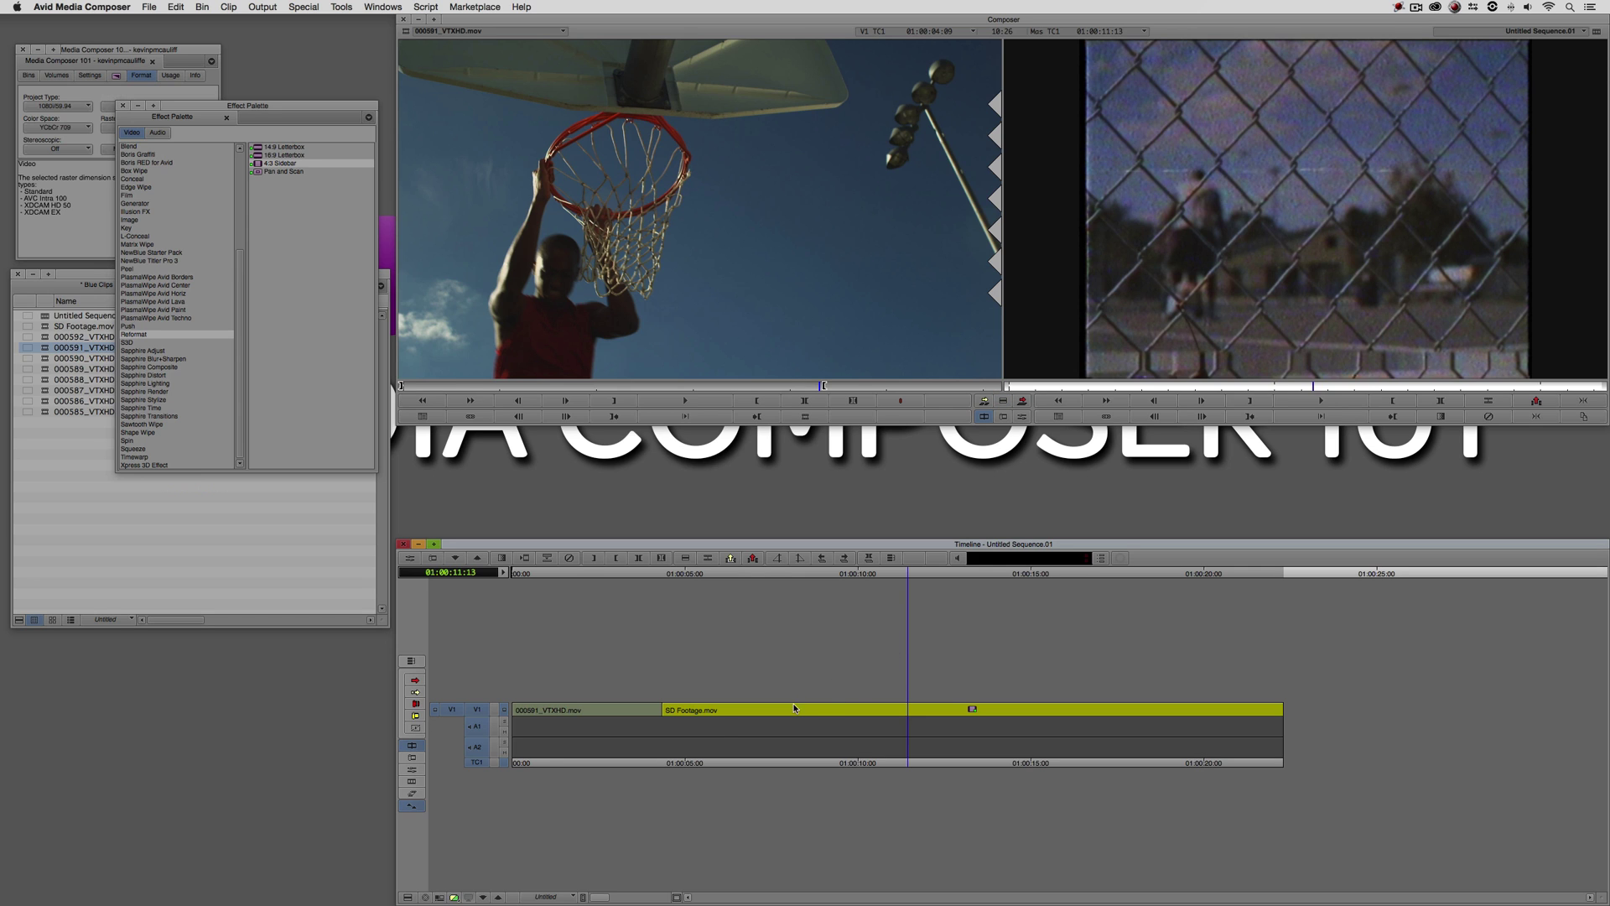
- Add a V2 track, lift SD Footage onto V2, monitor V2, then return the clip to V1 after 000591_VTXHD.mov
{"action": "key", "text": "super+y"}
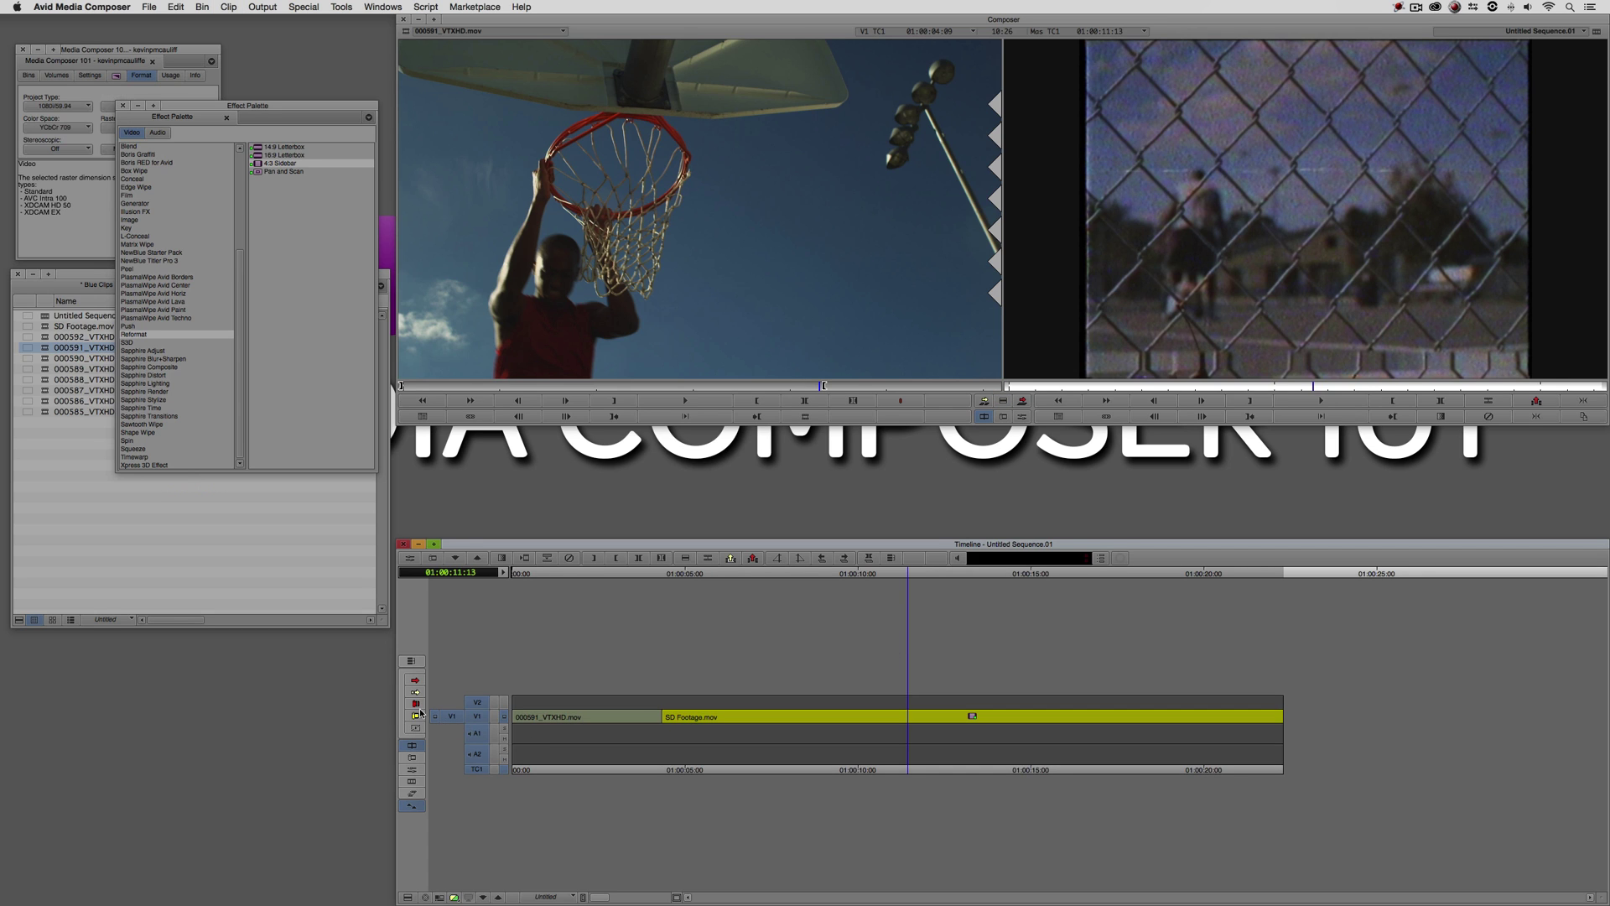
{"action": "left_click", "coordinate": [414, 680]}
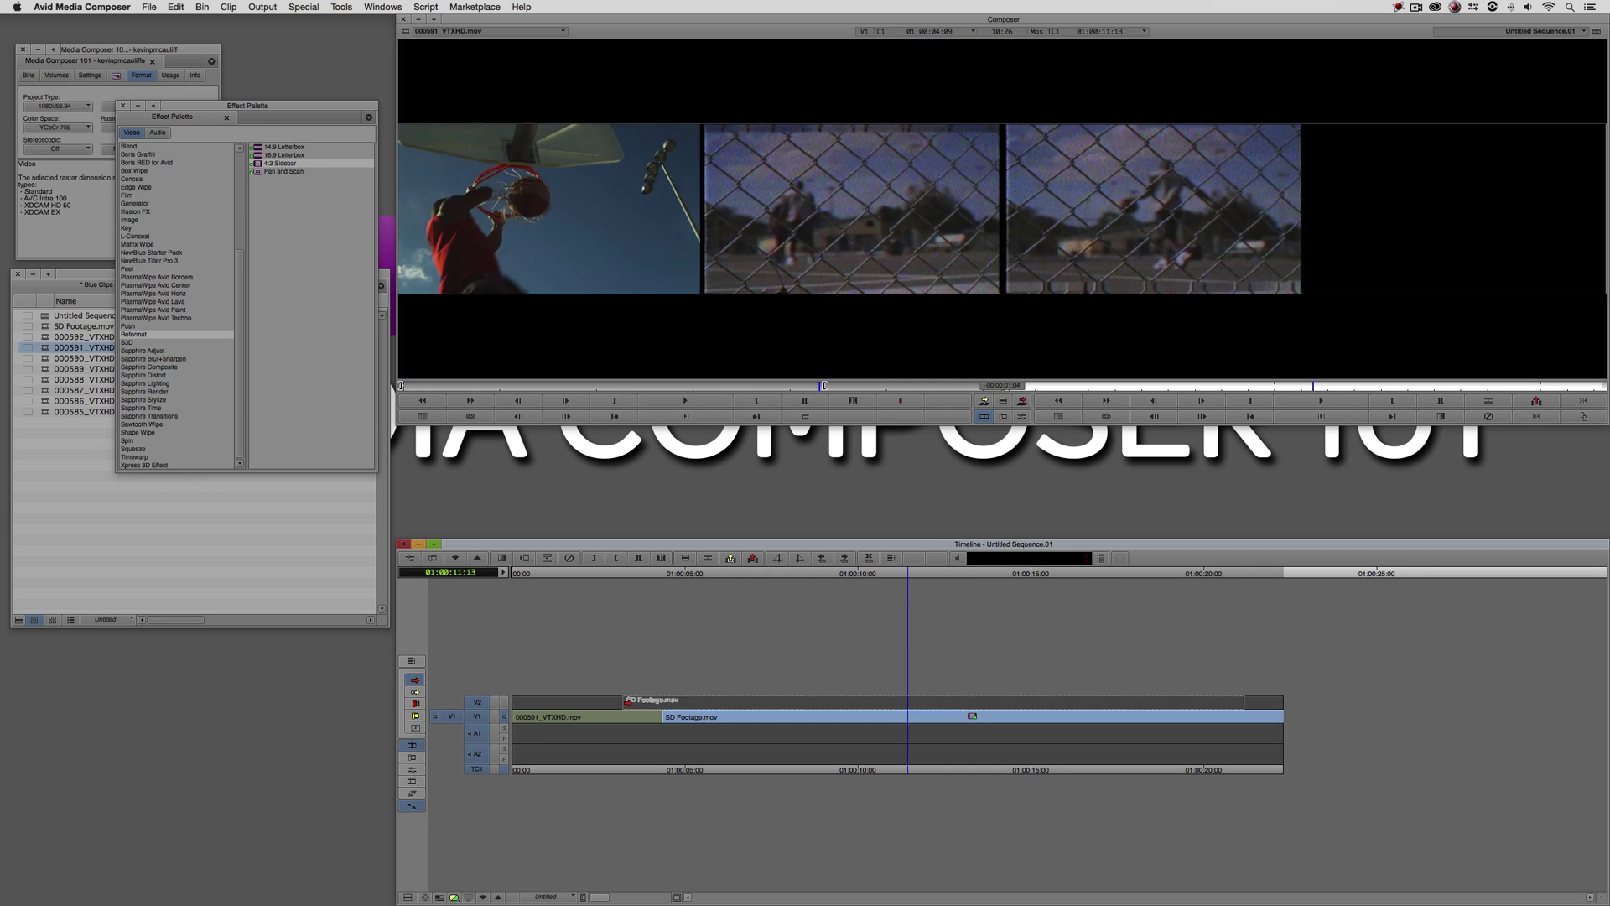
{"action": "left_click_drag", "start_coordinate": [623, 703], "coordinate": [545, 703]}
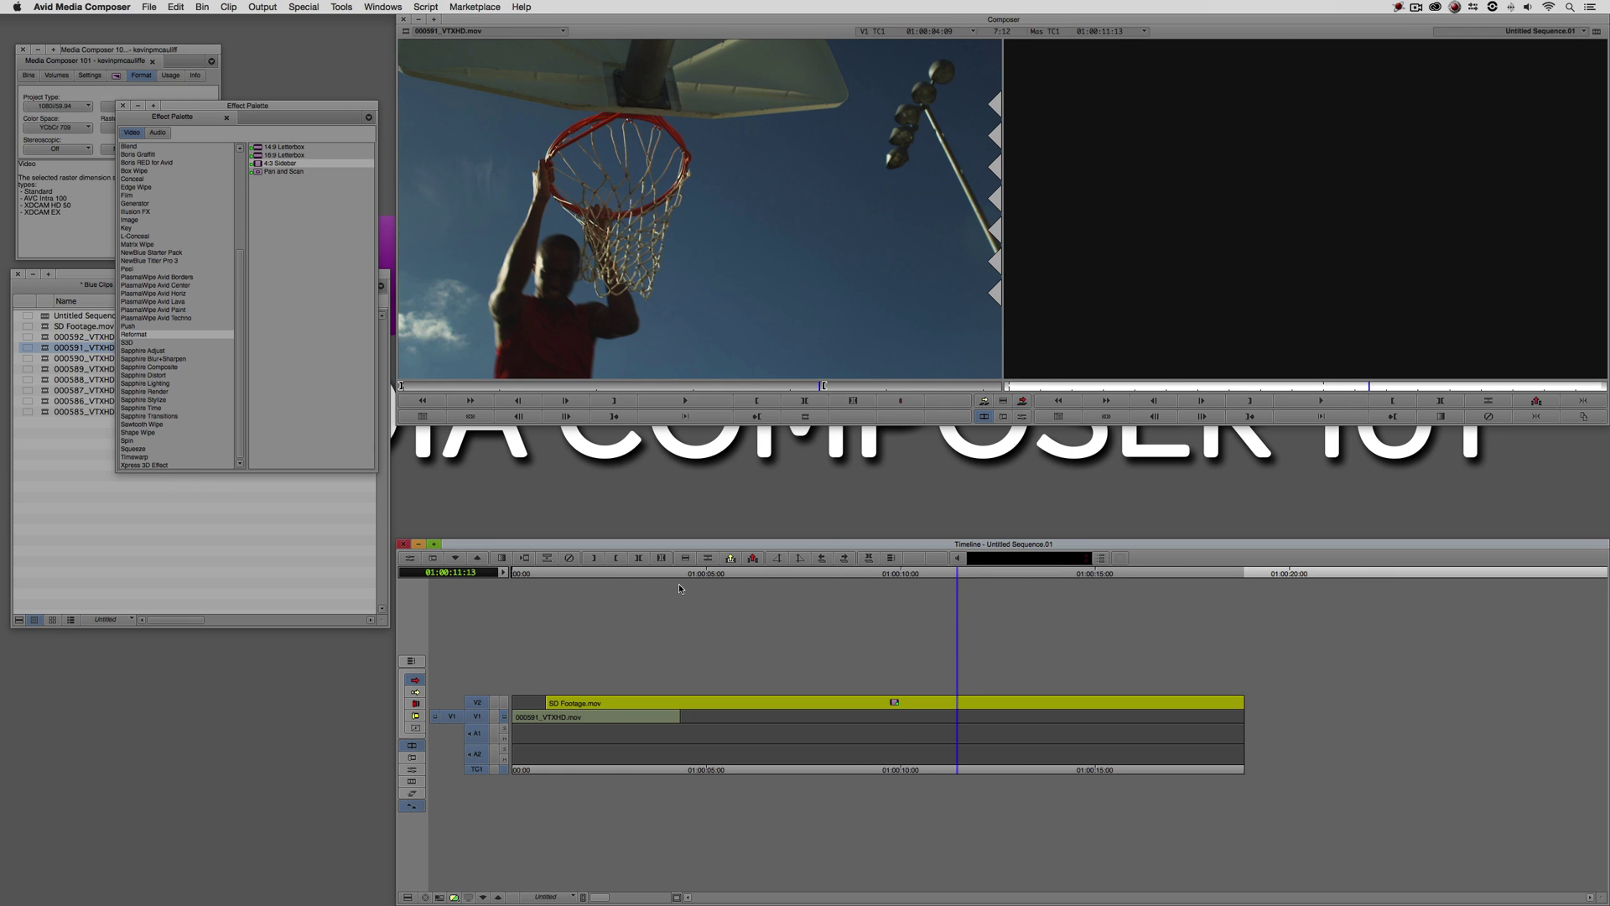
{"action": "left_click_drag", "start_coordinate": [675, 585], "coordinate": [618, 580]}
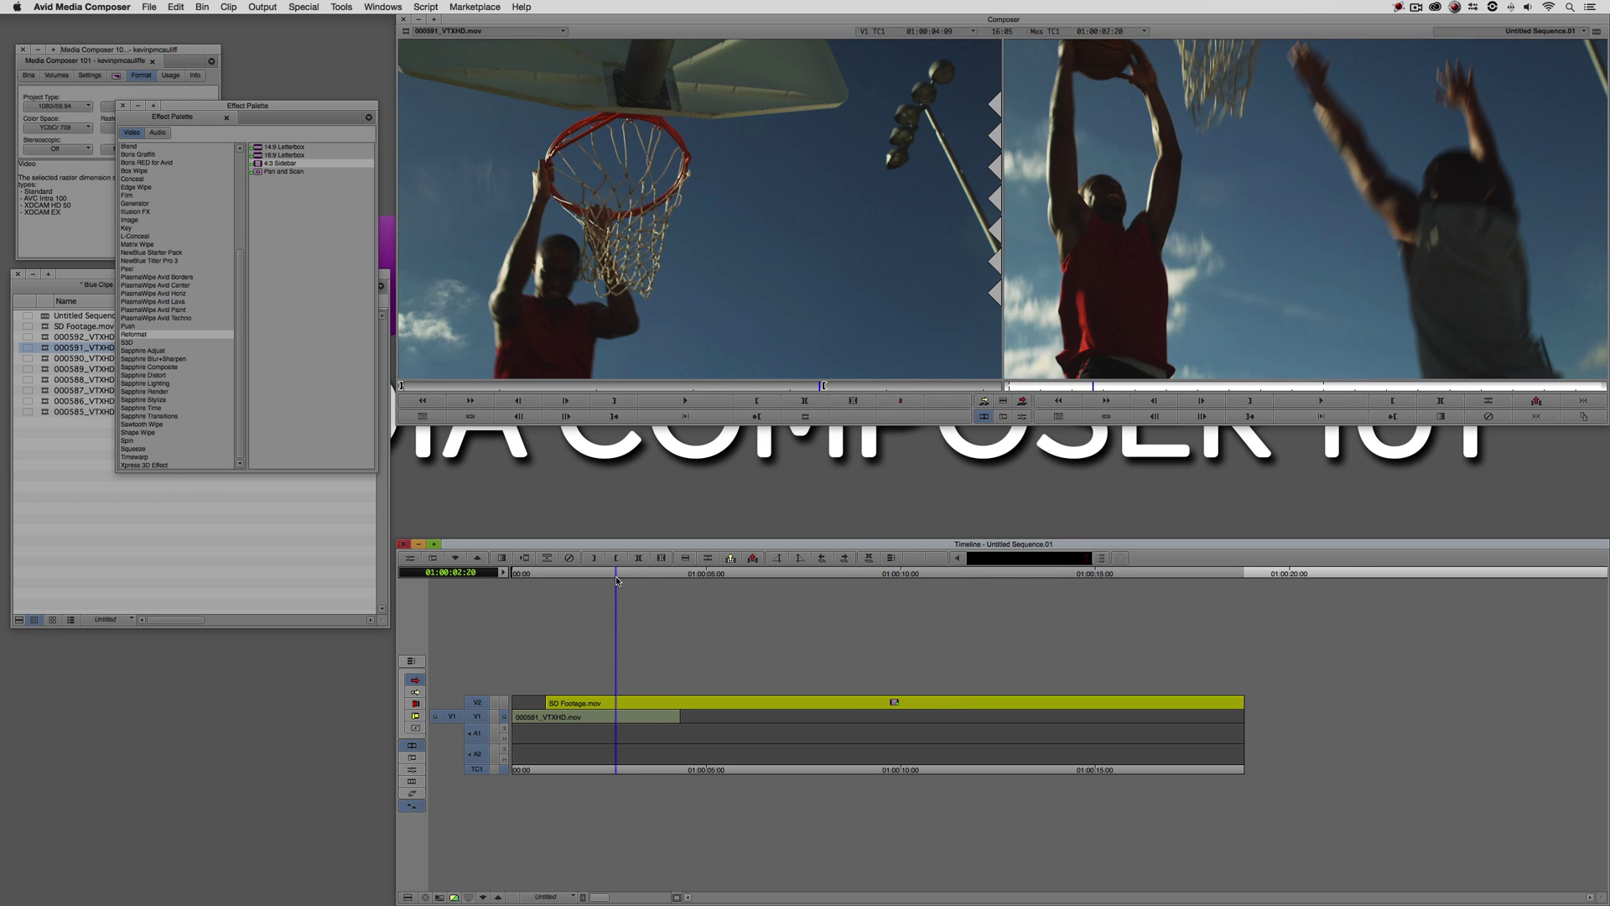
{"action": "left_click", "coordinate": [504, 703]}
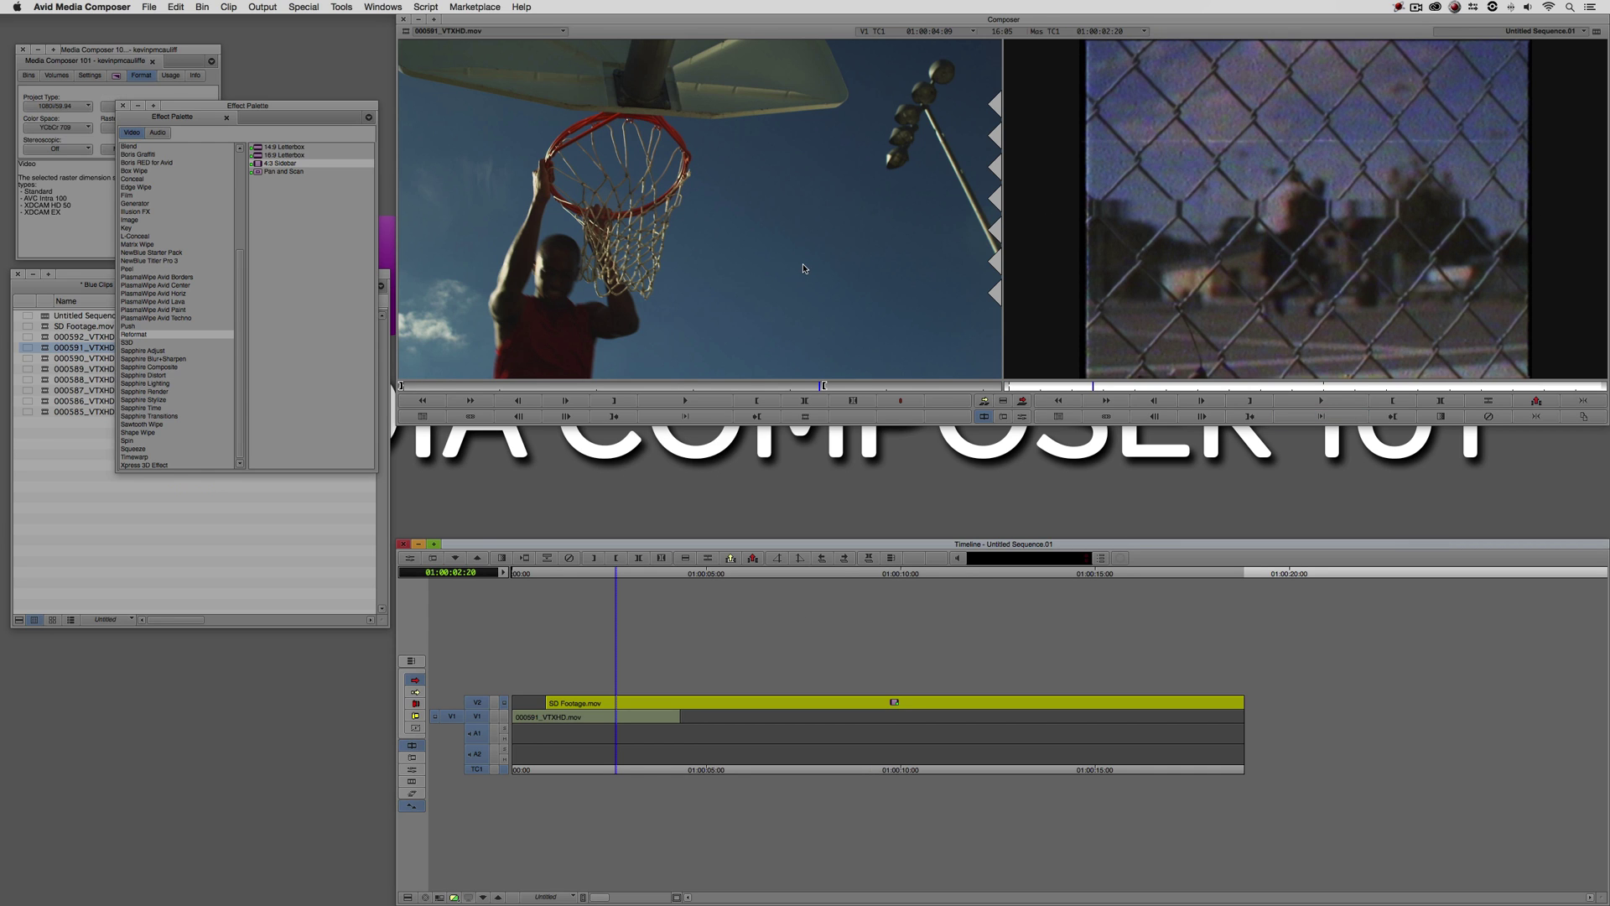
{"action": "left_click_drag", "start_coordinate": [593, 702], "coordinate": [873, 725]}
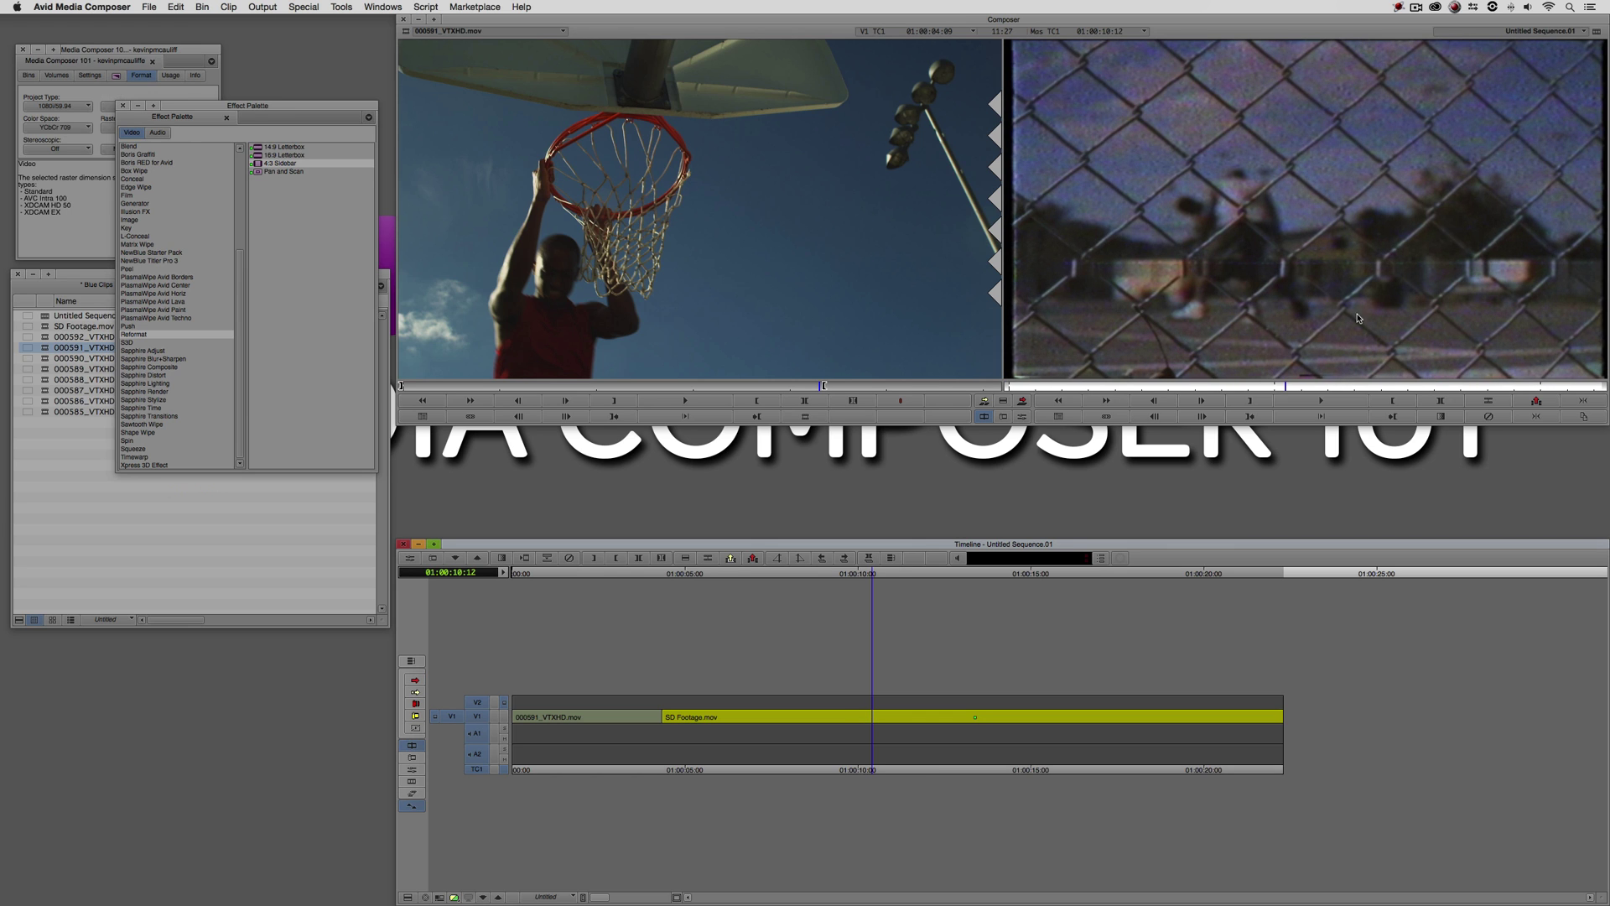
- Drag Pan and Scan onto the SD Footage clip and play it back to check
{"action": "left_click", "coordinate": [863, 717]}
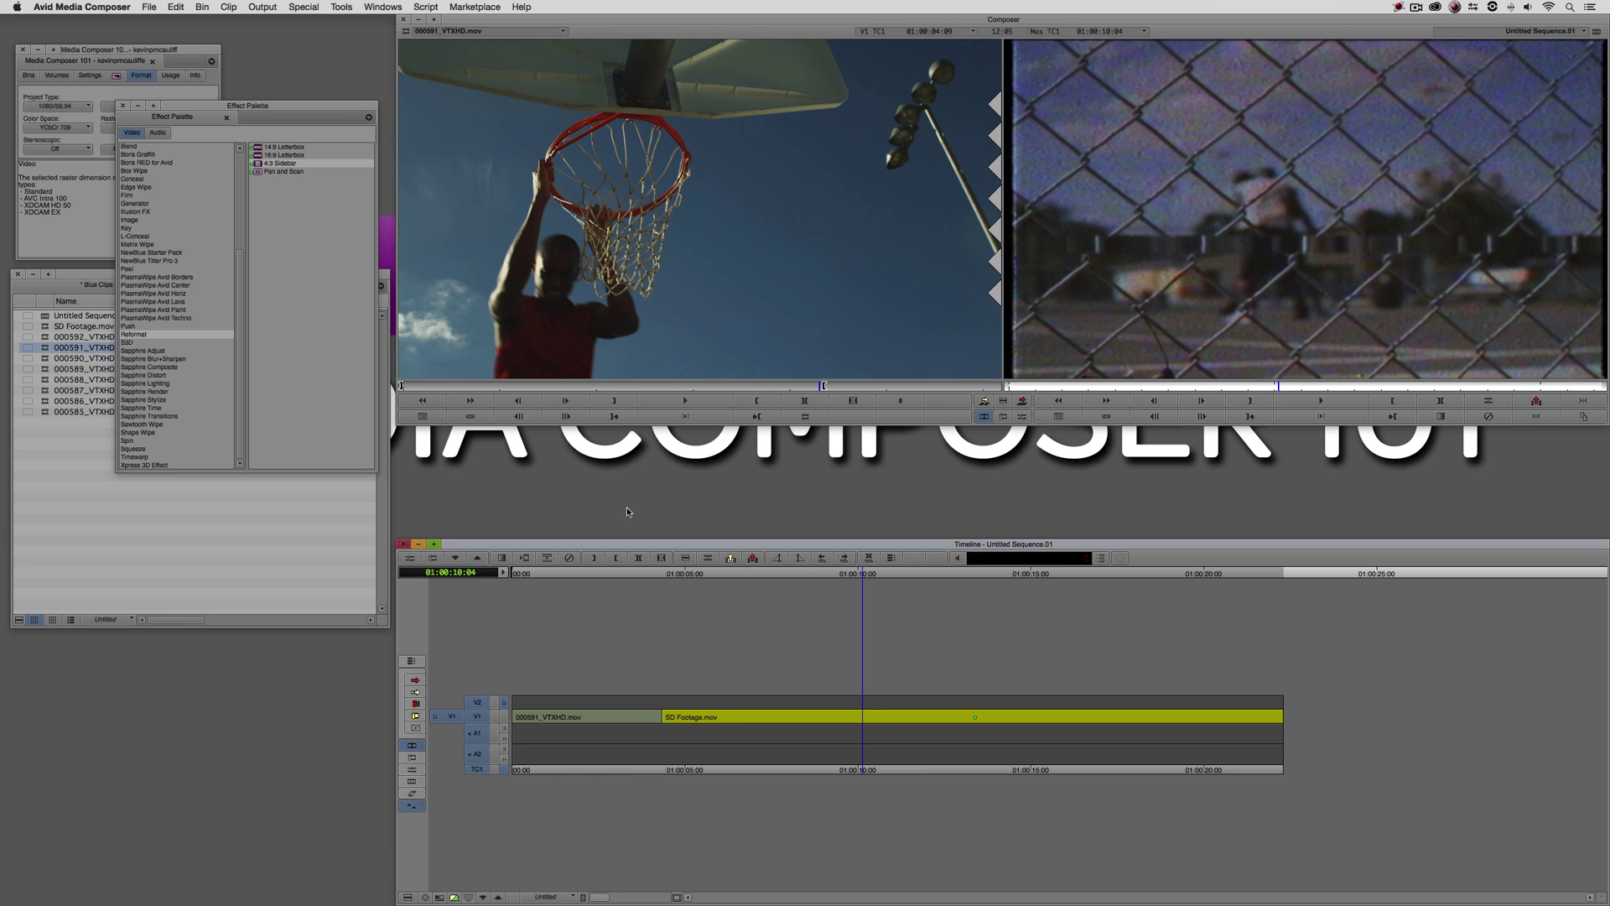
{"action": "left_click", "coordinate": [287, 173]}
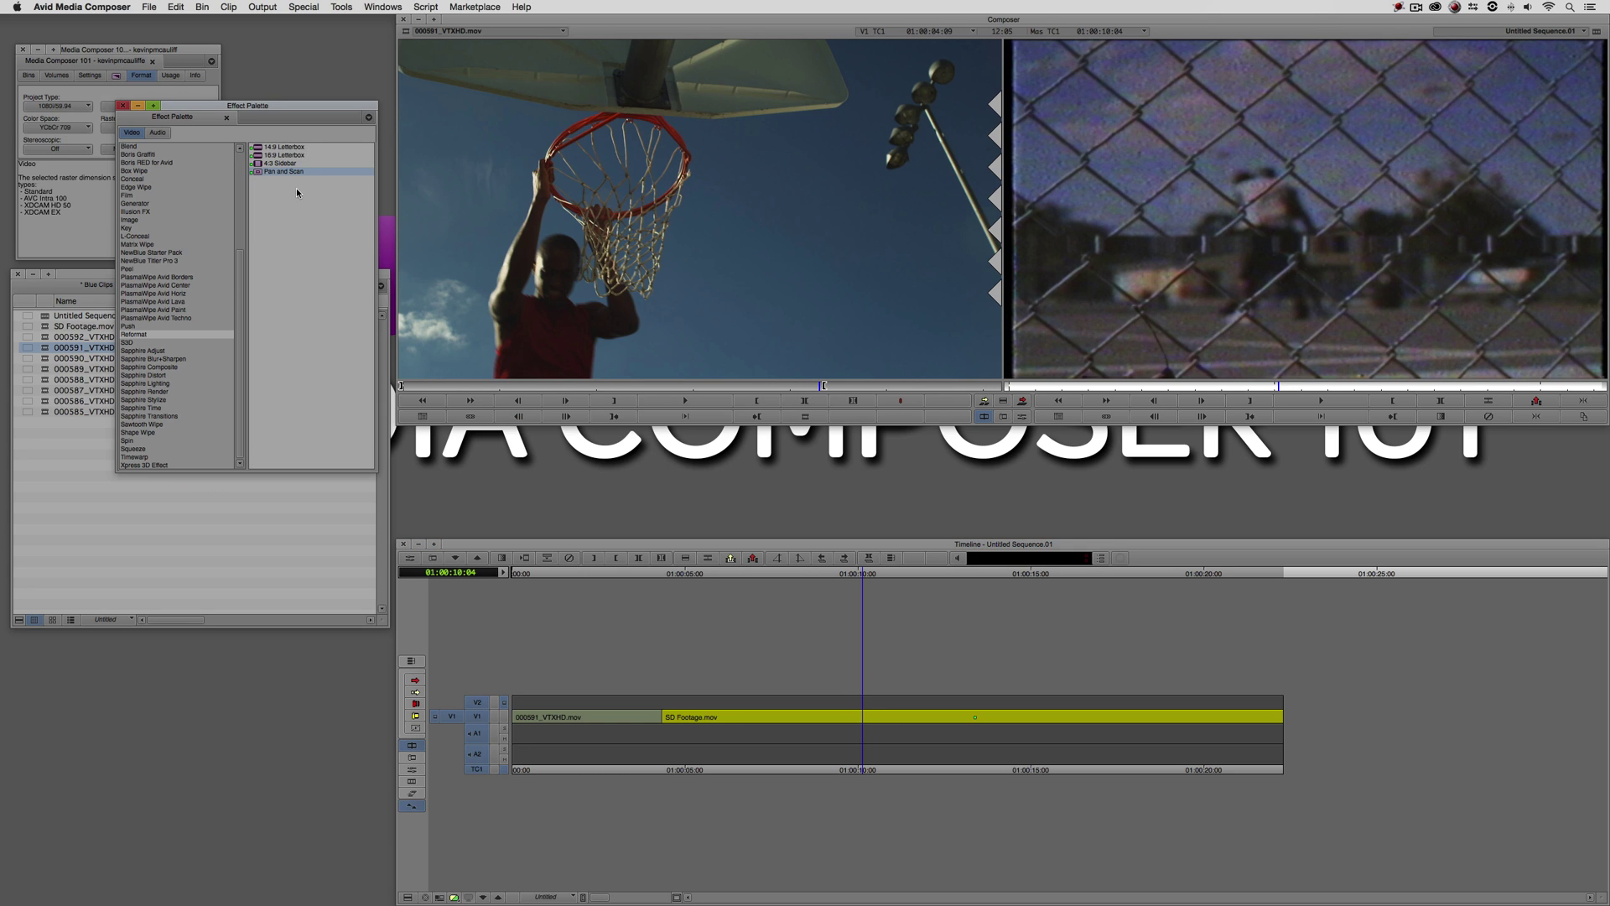
{"action": "left_click_drag", "start_coordinate": [259, 172], "coordinate": [874, 716]}
{"action": "key", "text": "space"}
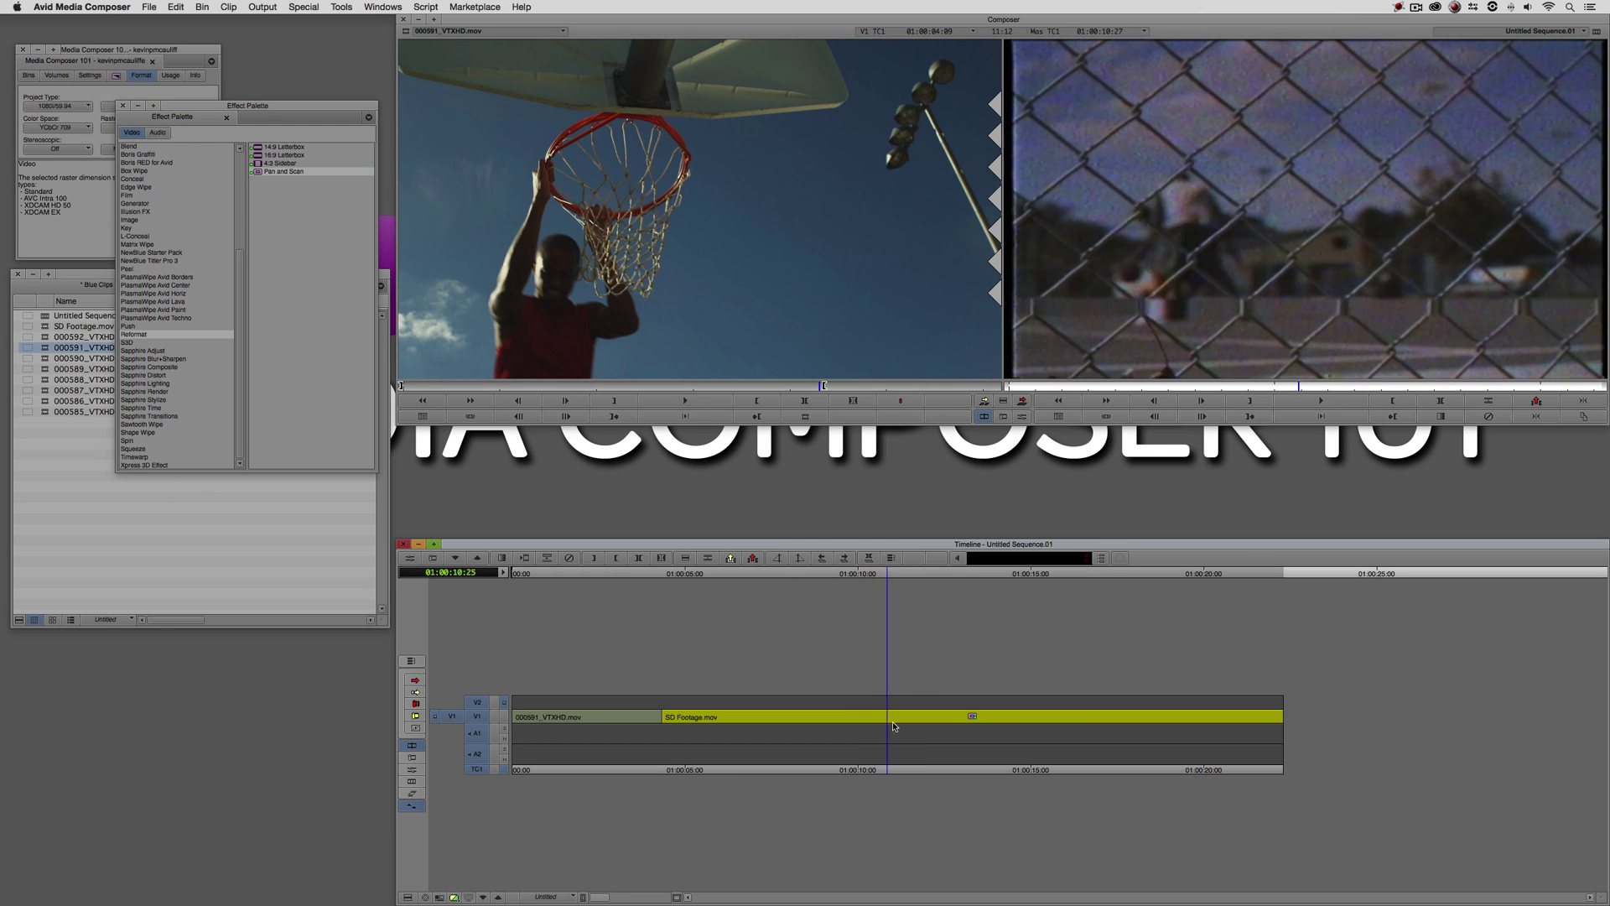
{"action": "left_click_drag", "start_coordinate": [889, 719], "coordinate": [807, 723]}
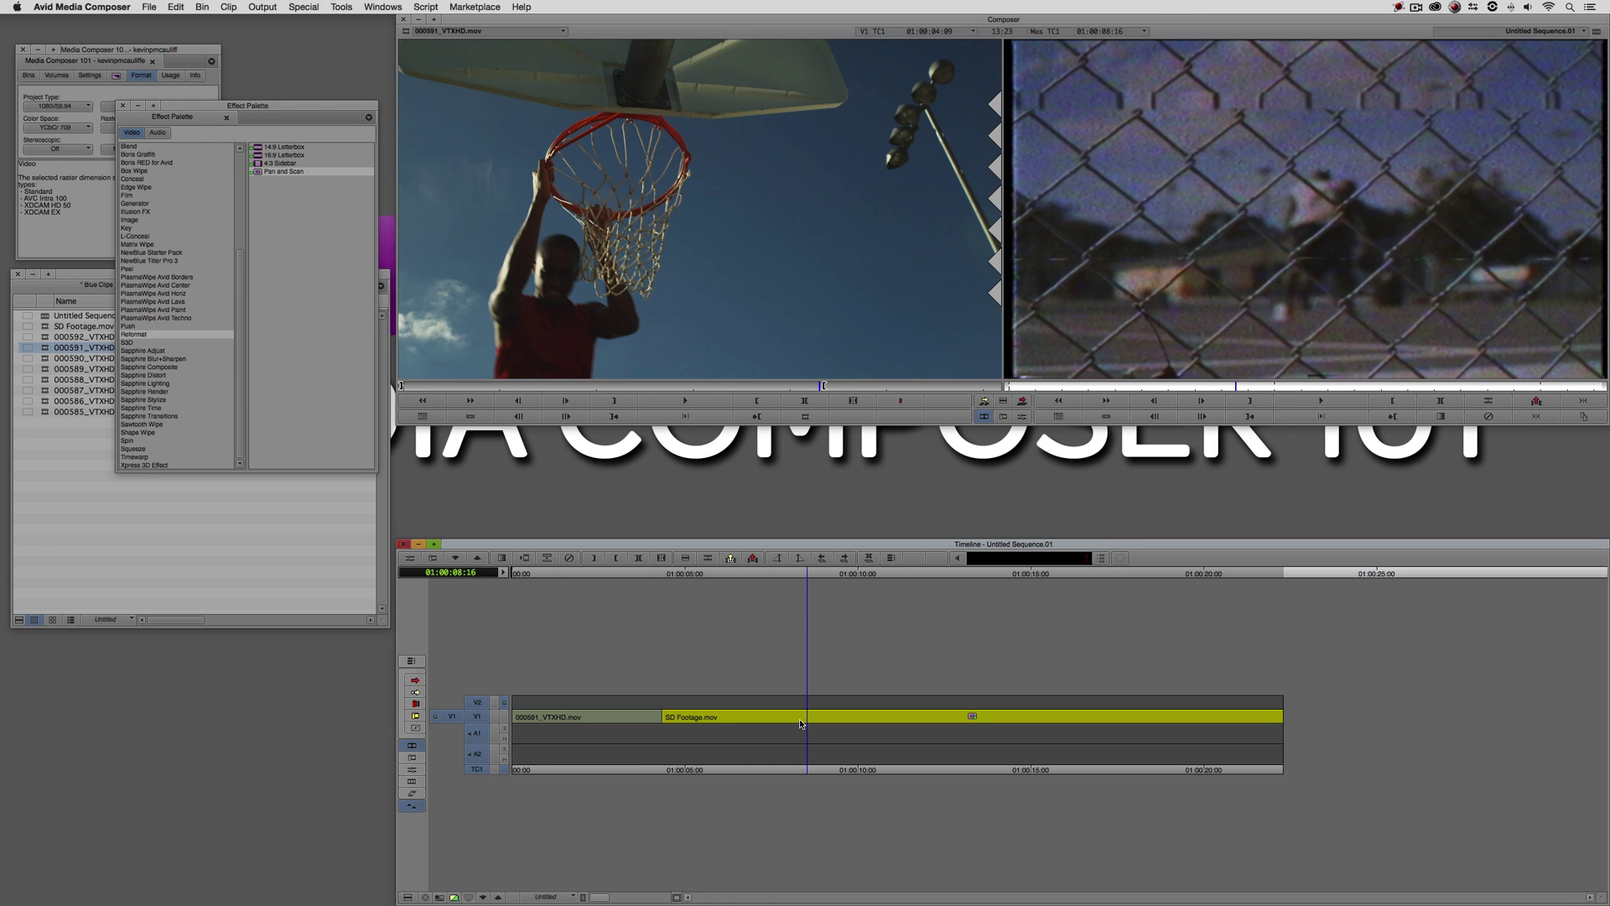
- In the Effect Editor, keep Source at 1.33 (4:3) and set Target to 16:9 Anamorphic
{"action": "left_click", "coordinate": [1021, 417]}
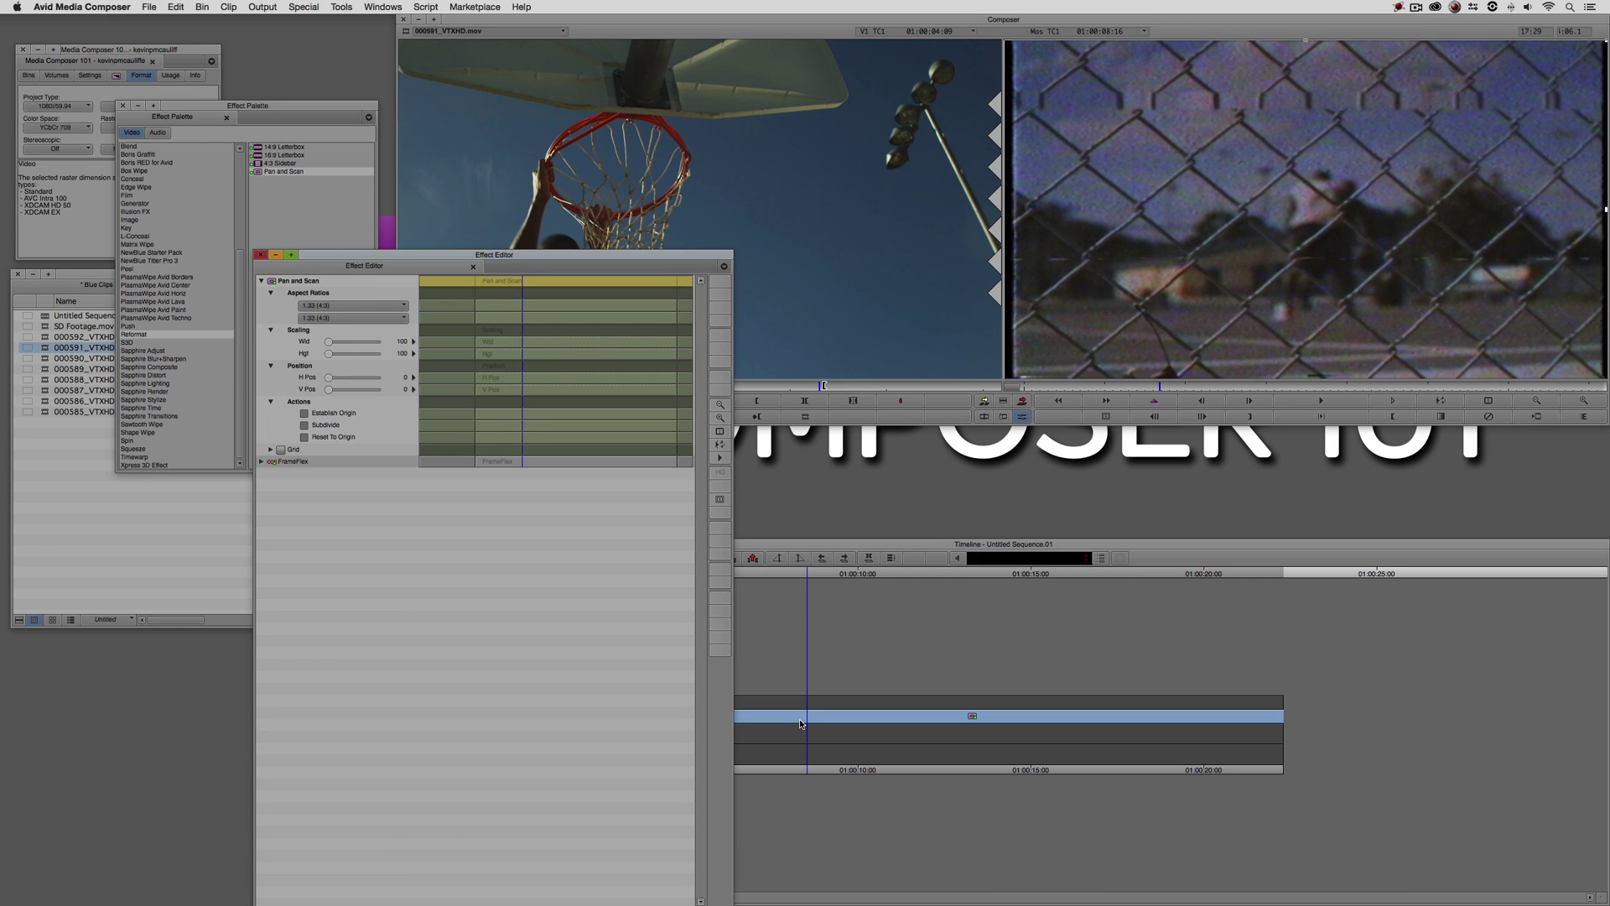
{"action": "left_click_drag", "start_coordinate": [393, 254], "coordinate": [315, 200]}
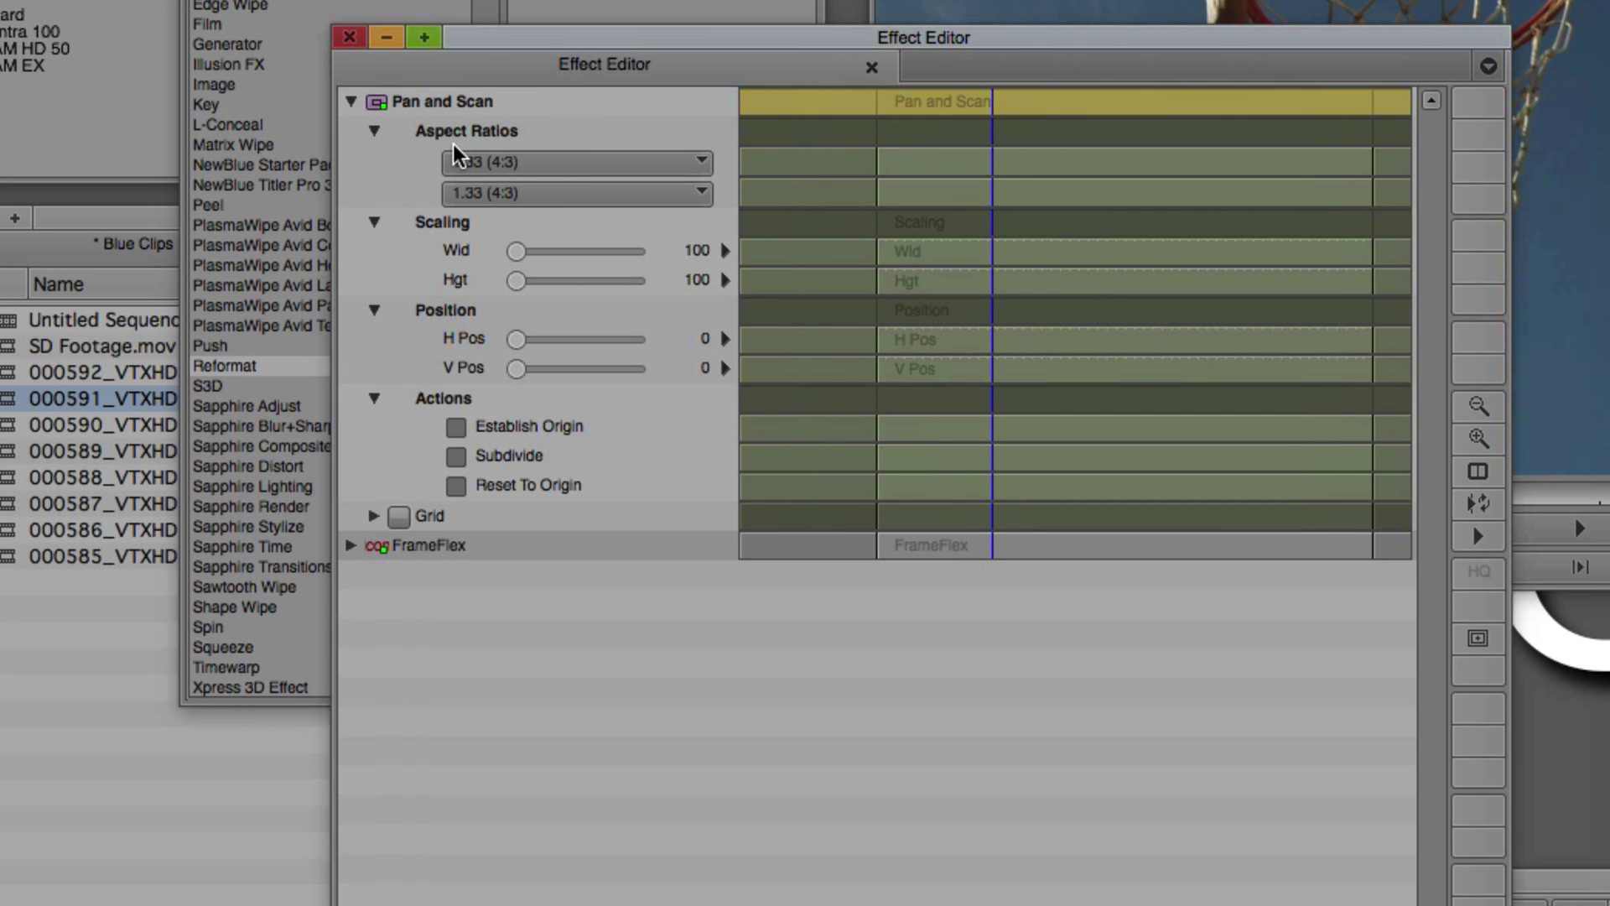
{"action": "left_click", "coordinate": [570, 162]}
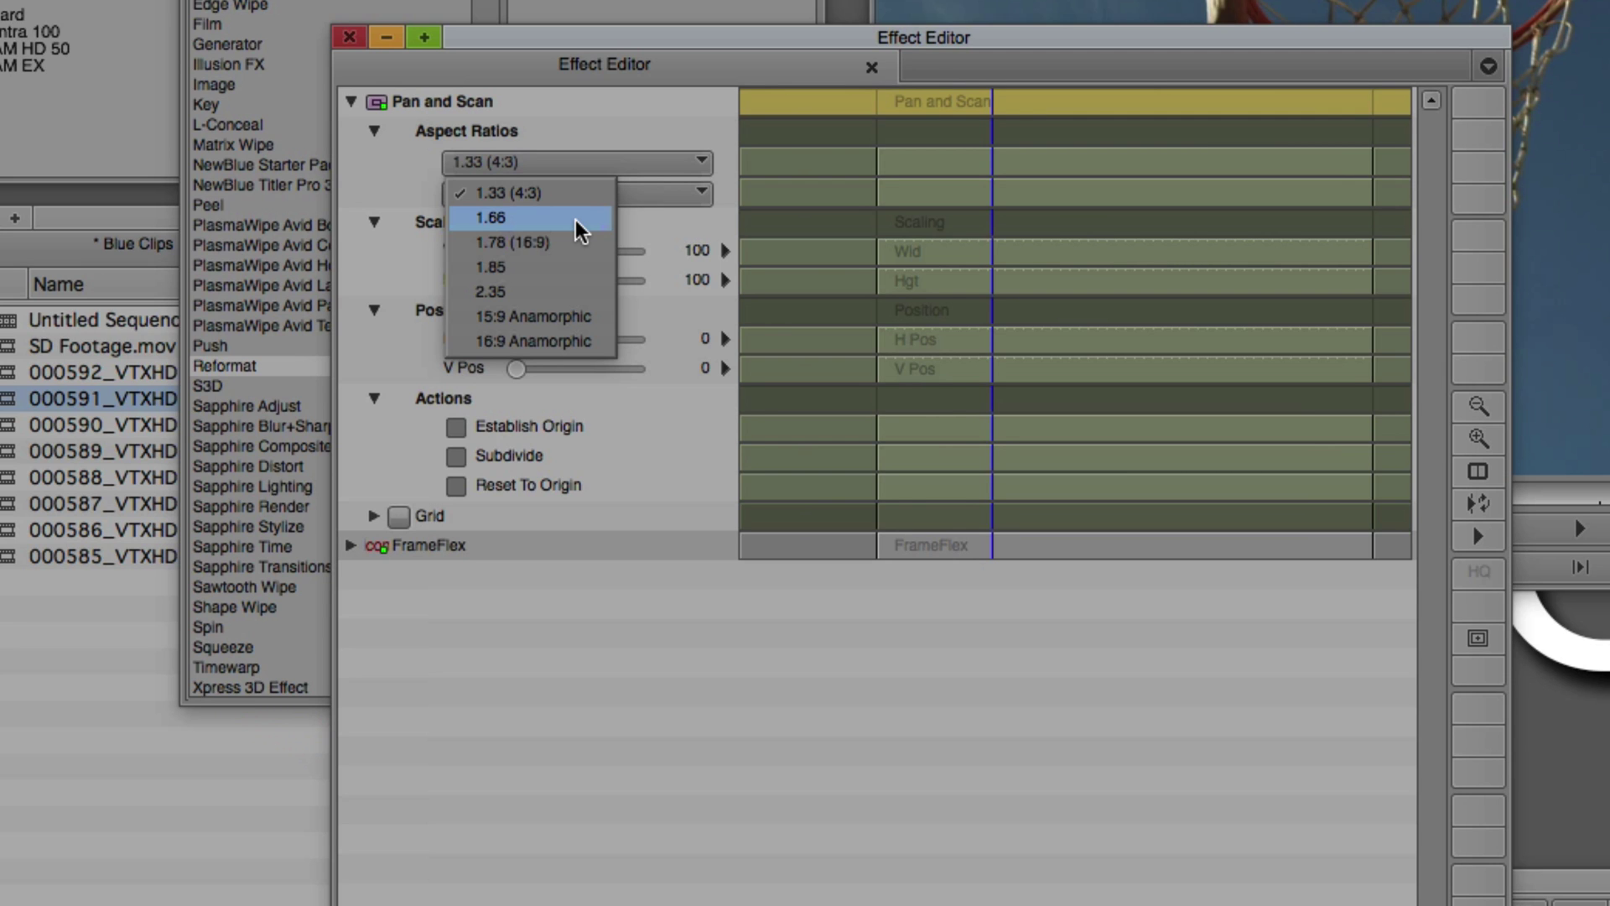
{"action": "left_click", "coordinate": [531, 193]}
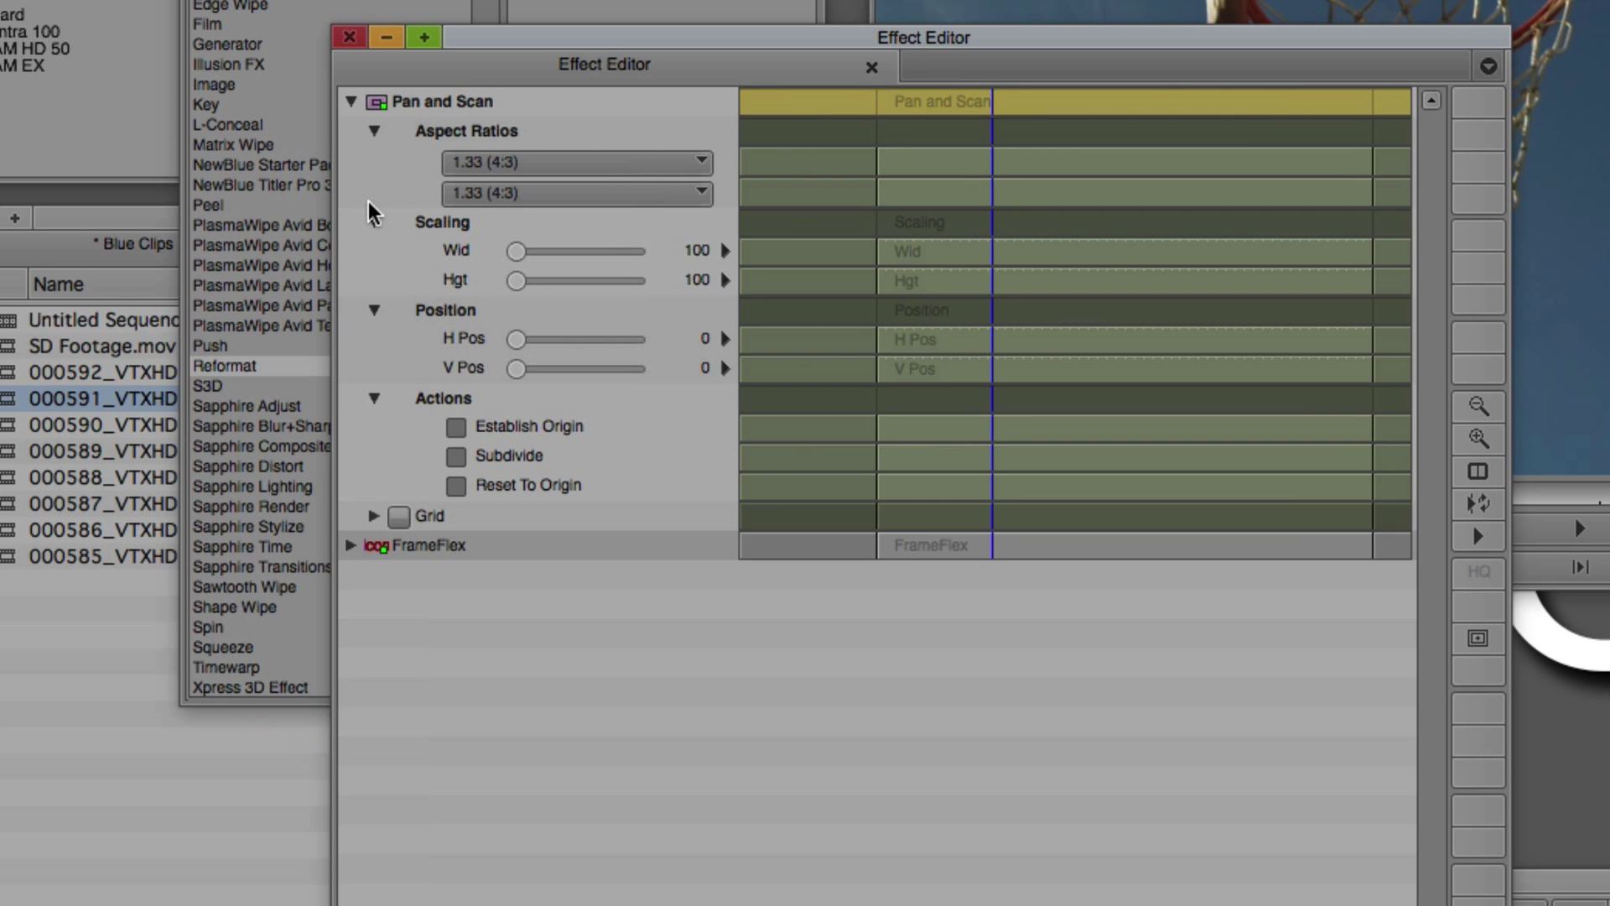
{"action": "left_click", "coordinate": [501, 161]}
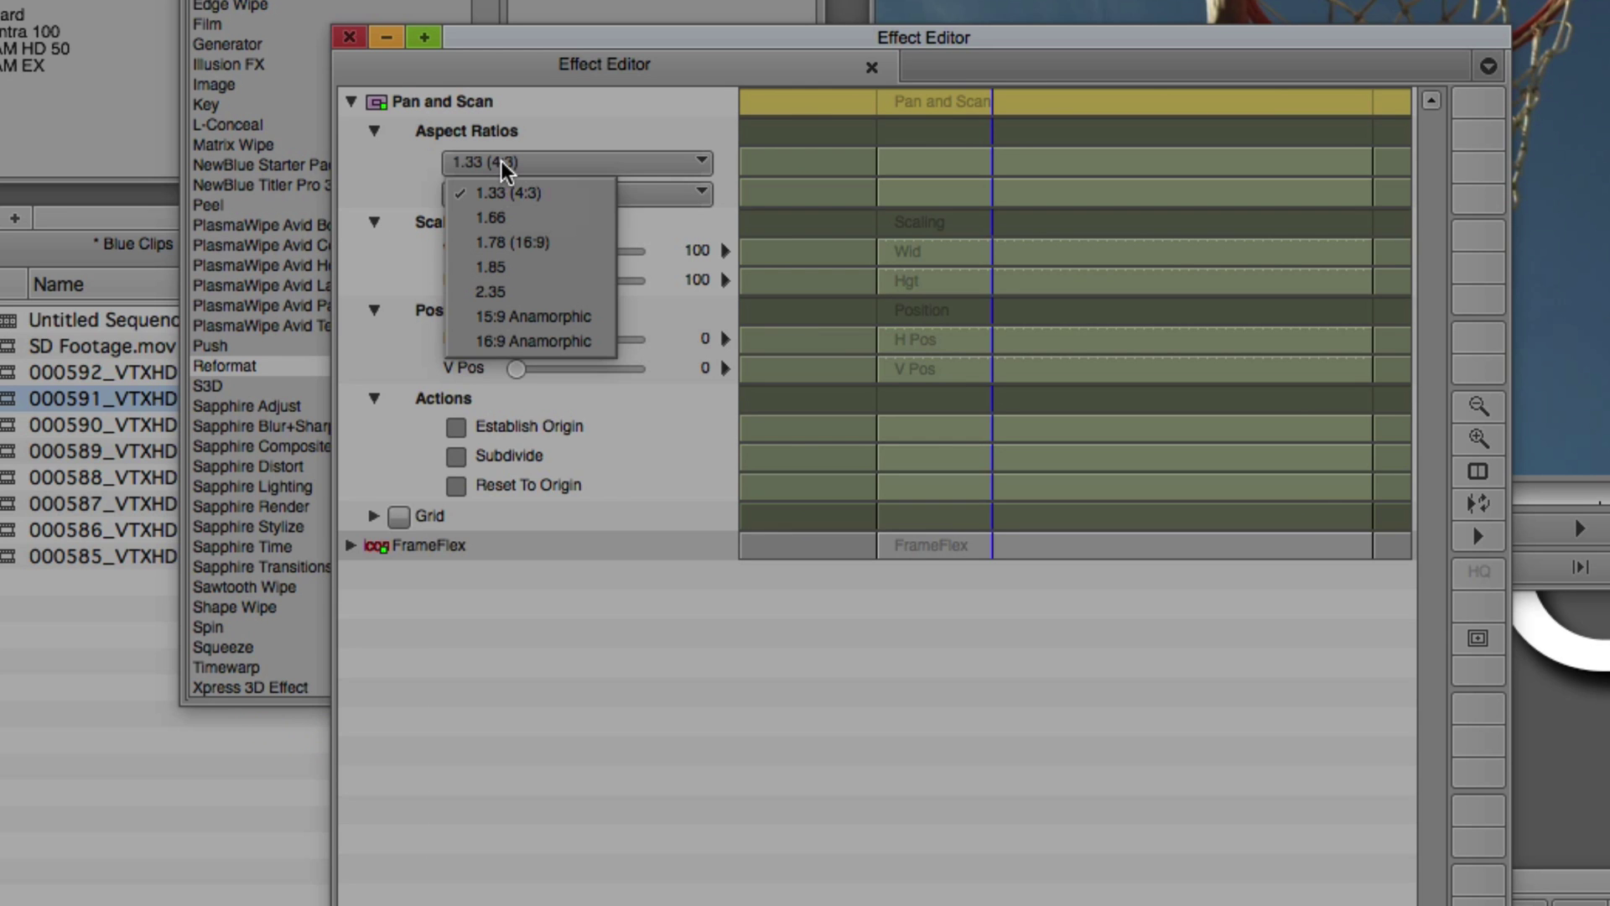
{"action": "left_click", "coordinate": [526, 243]}
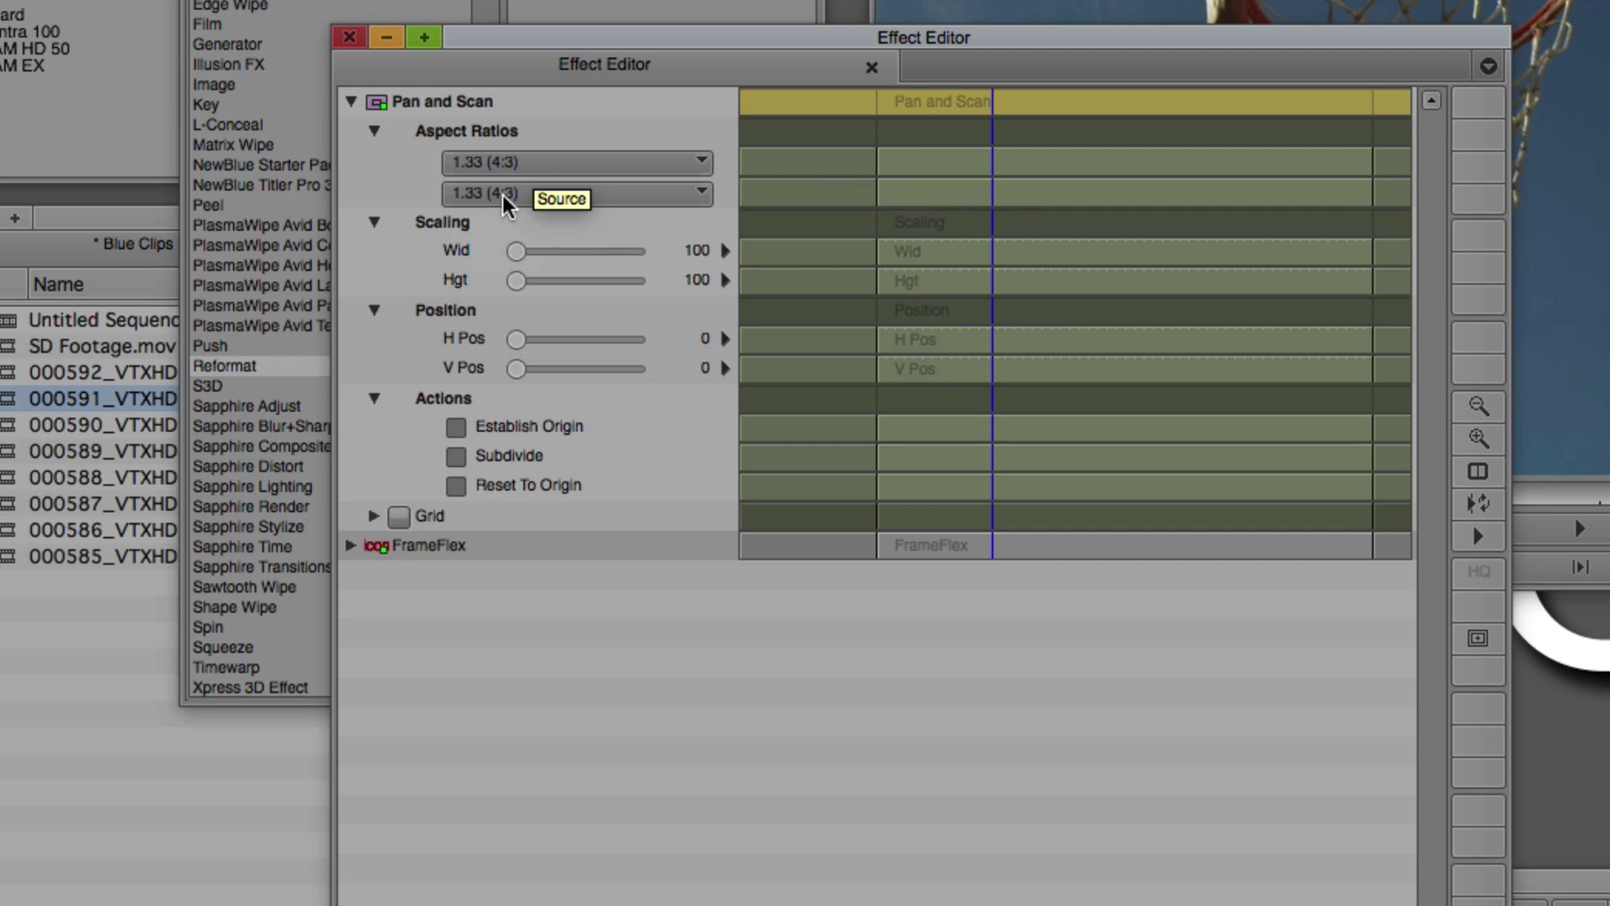
{"action": "left_click", "coordinate": [557, 194]}
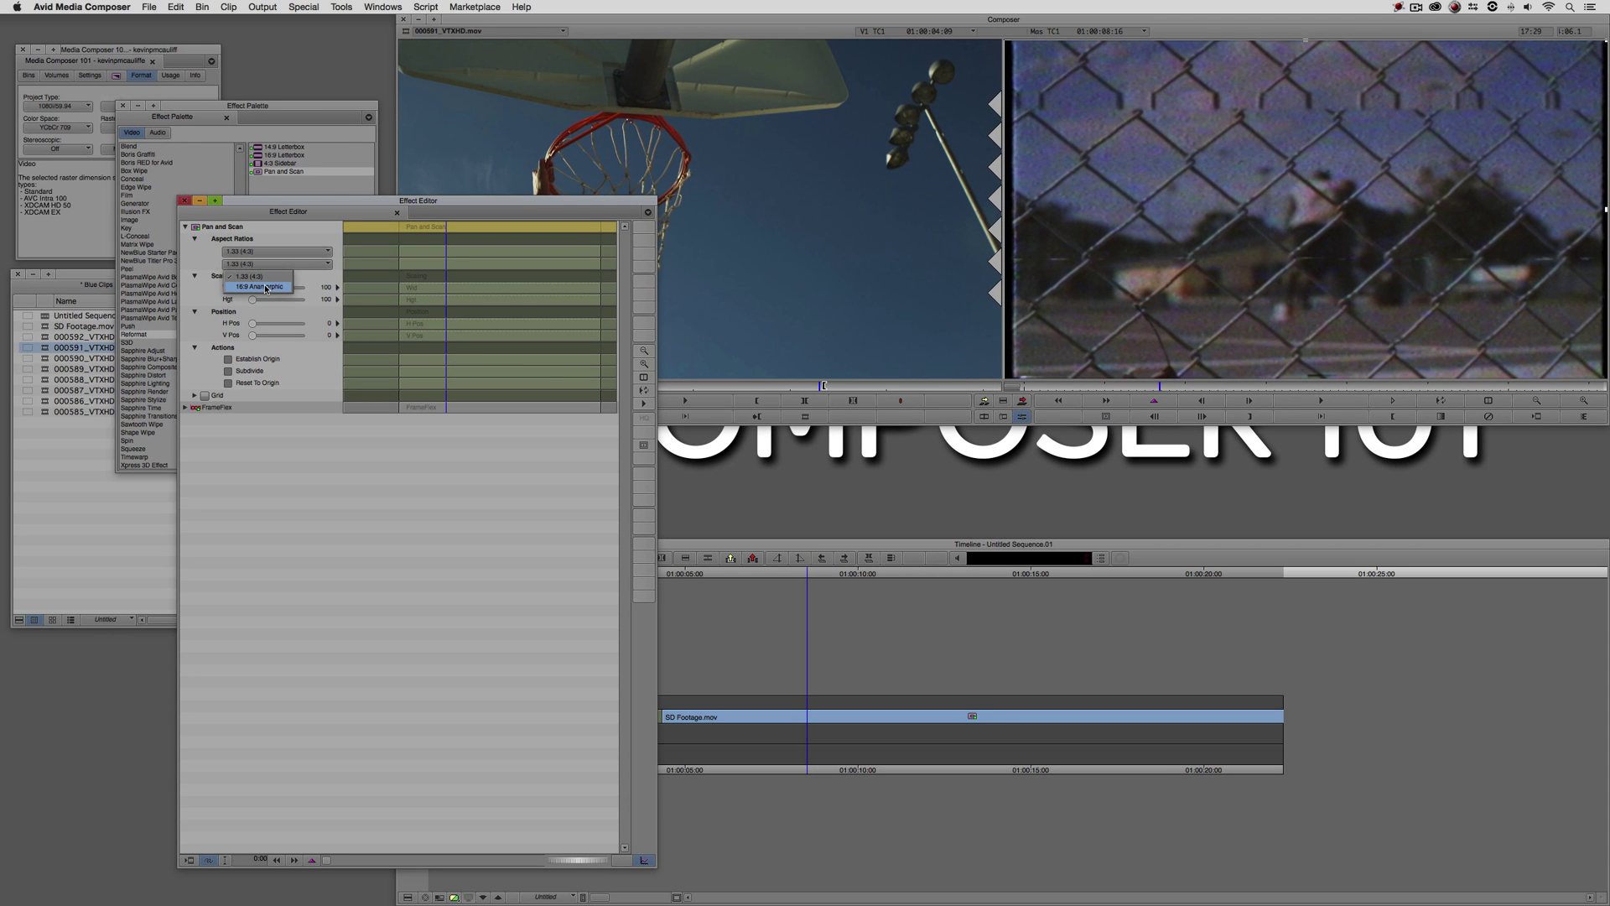
{"action": "left_click", "coordinate": [266, 286]}
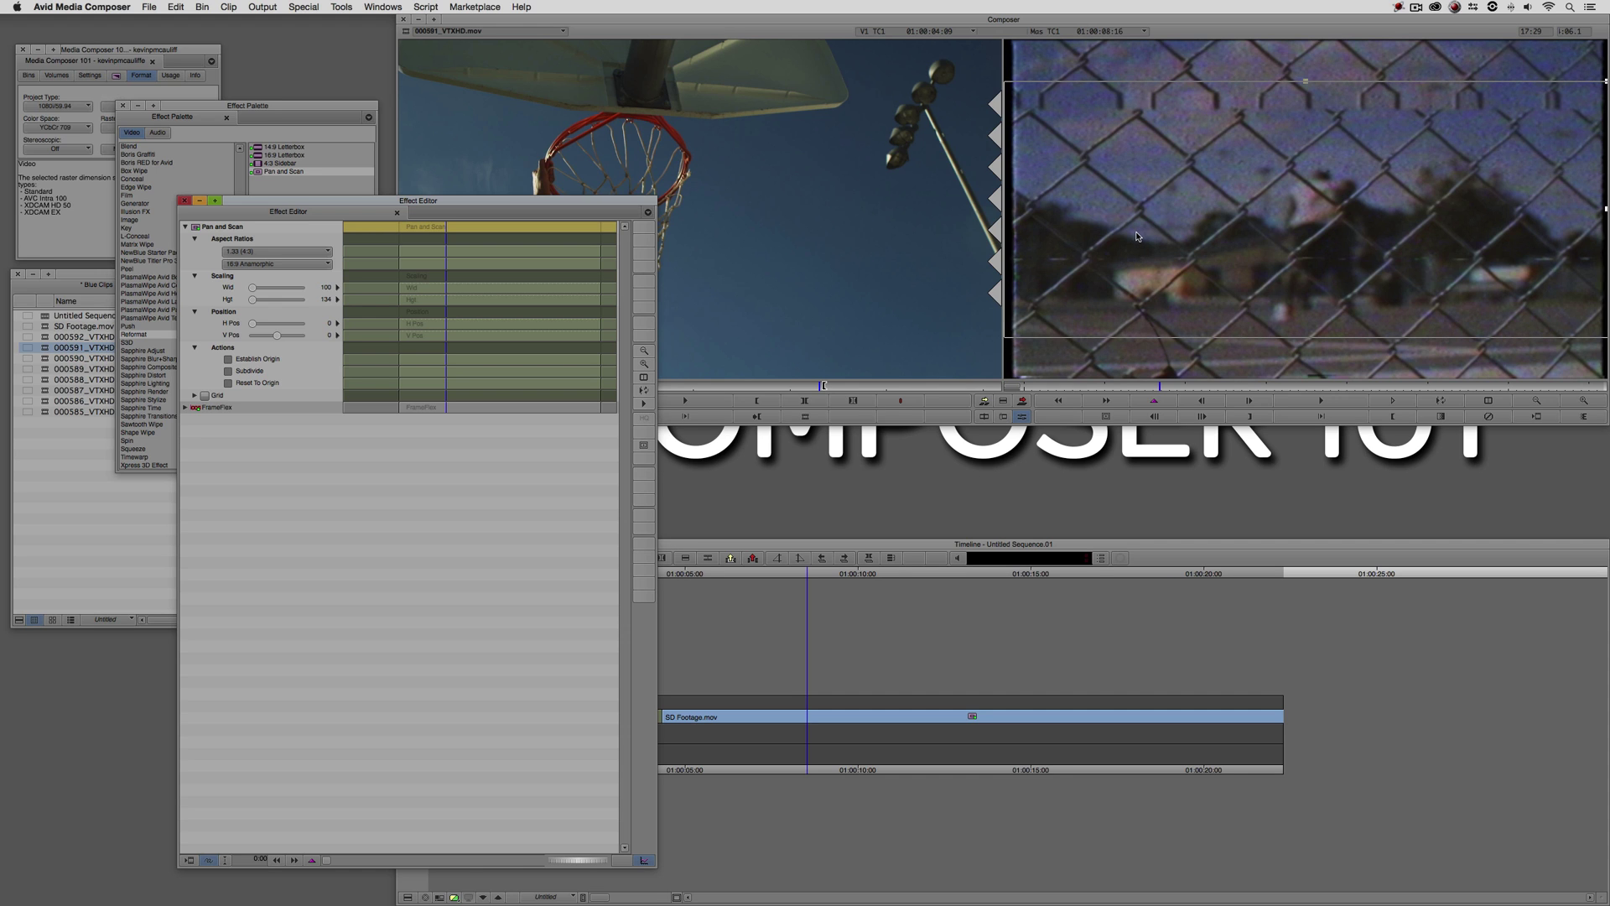
- Close the Effect Editor and step in and back out of the clip's nested effect
{"action": "key", "text": "Escape"}
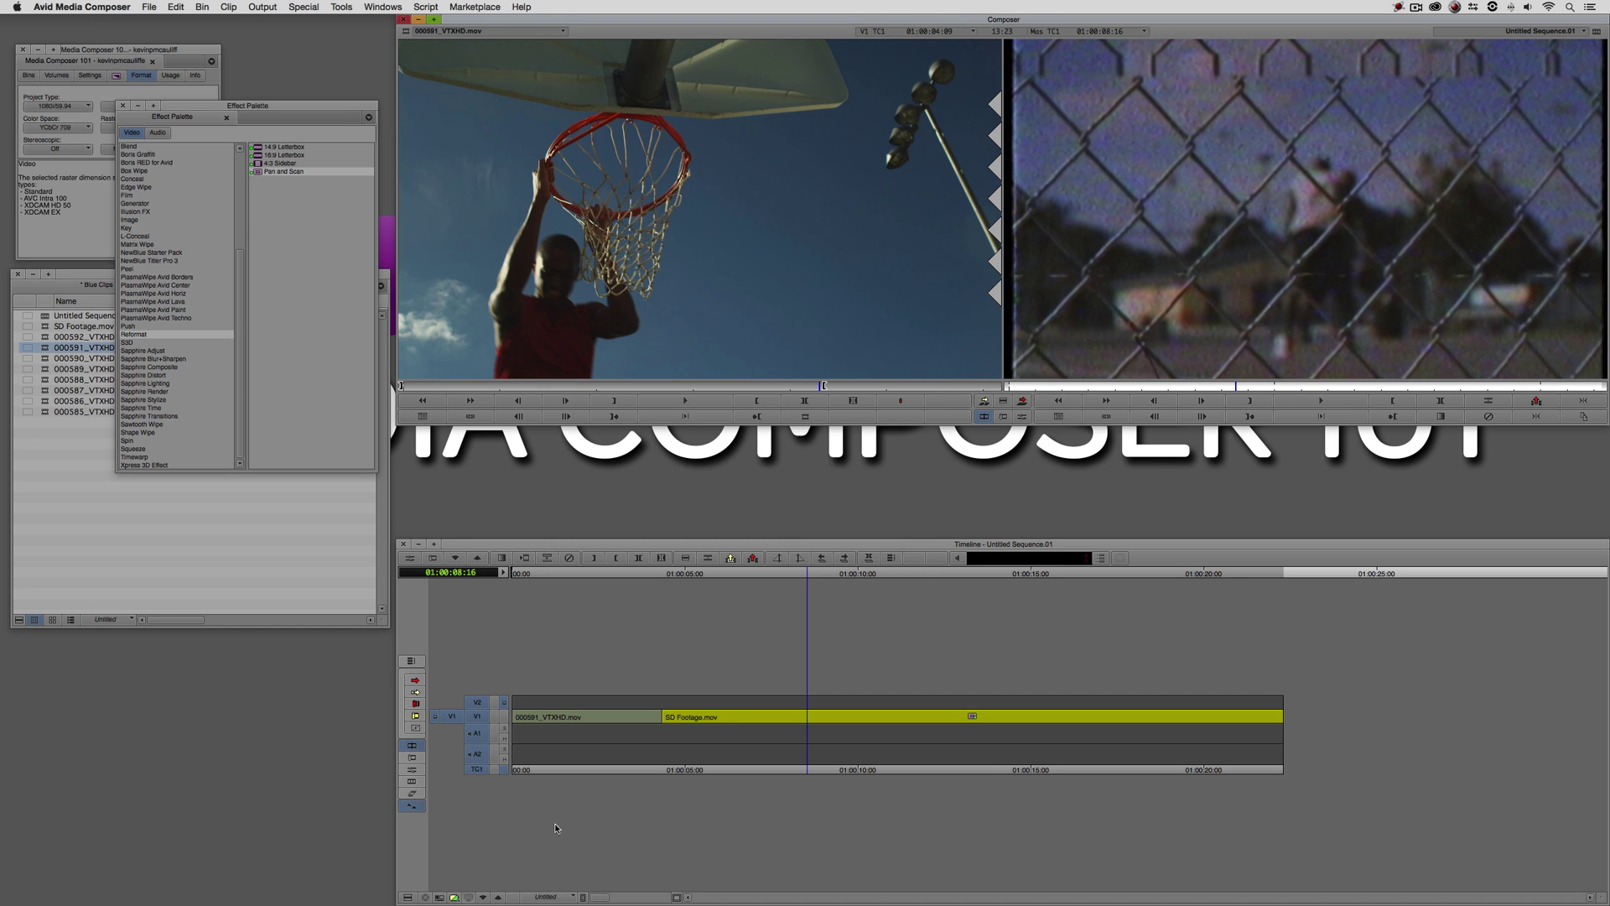
{"action": "left_click", "coordinate": [484, 896]}
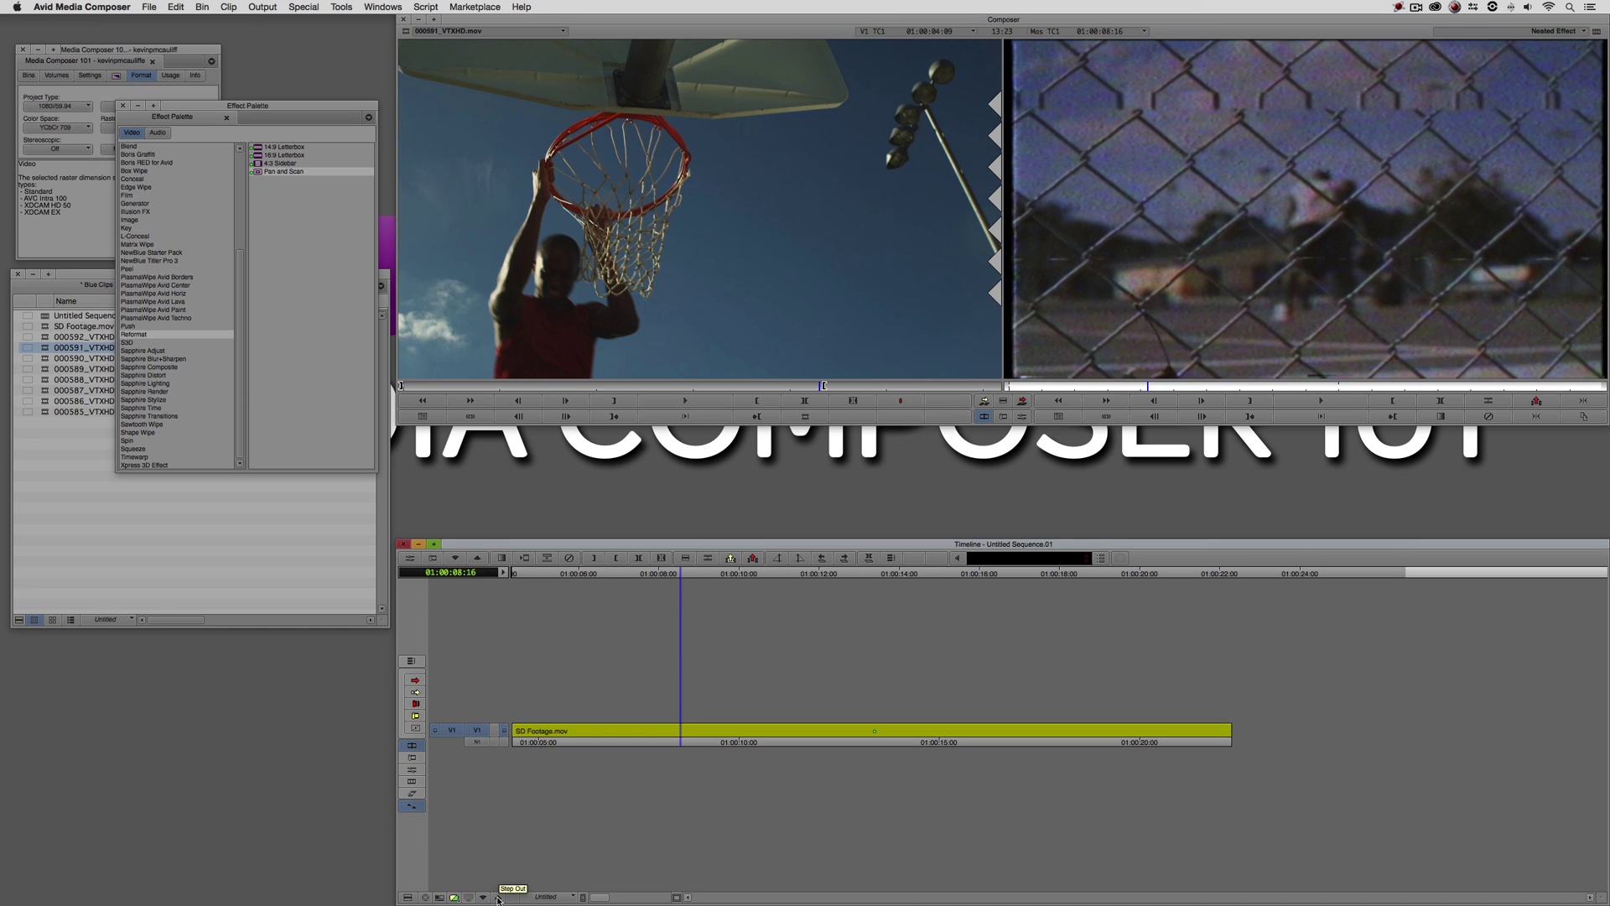
{"action": "left_click", "coordinate": [498, 896]}
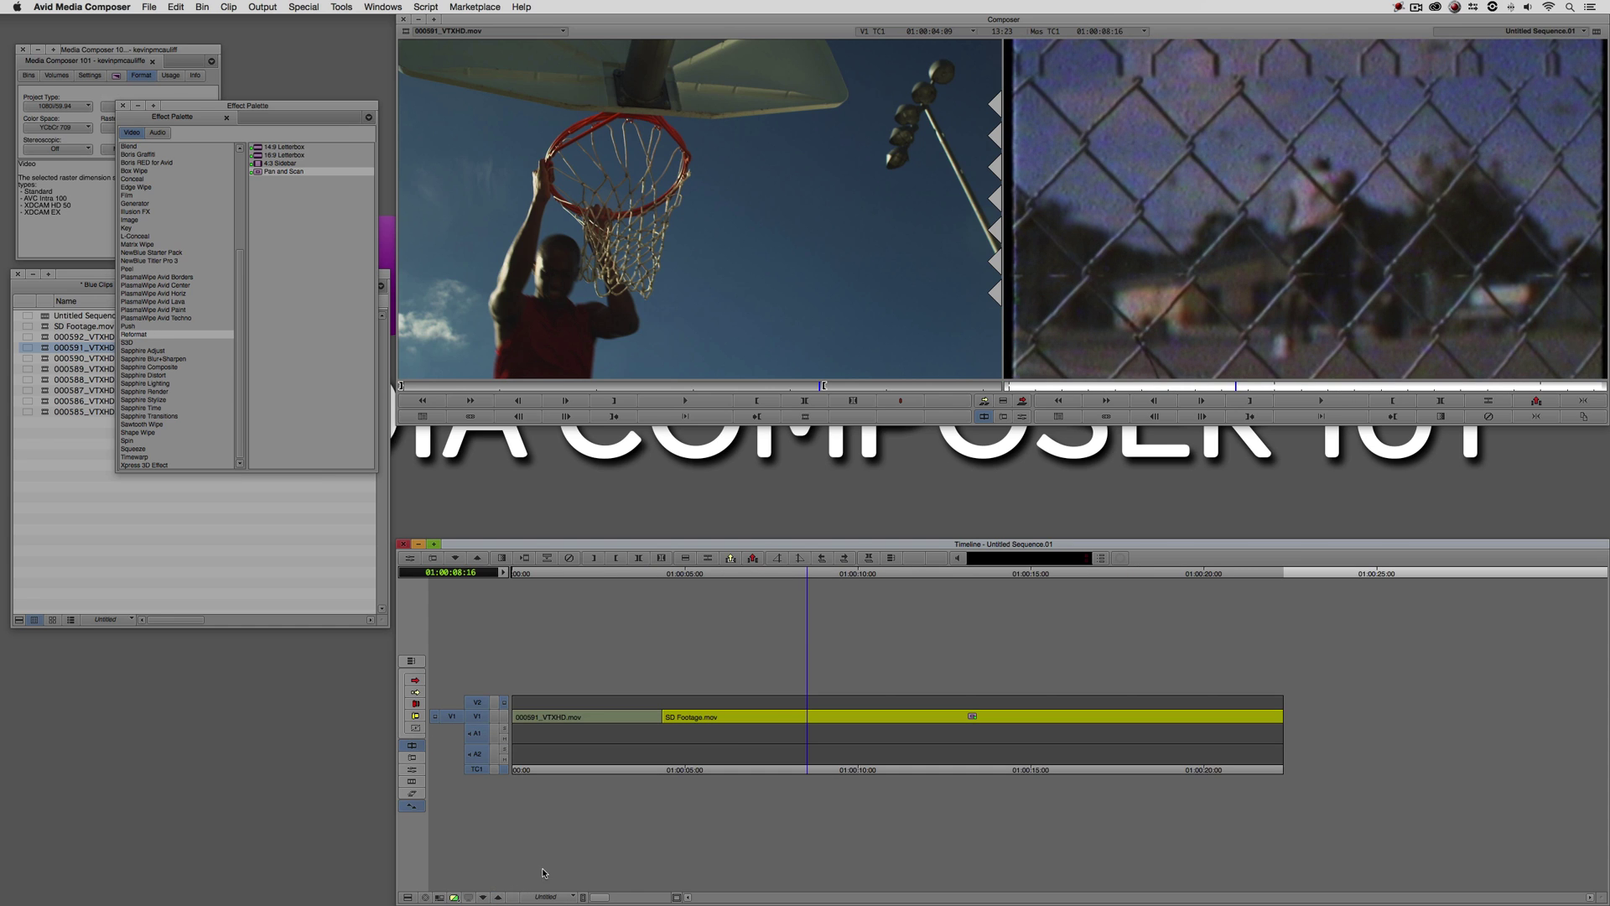
- Mark the SD Footage clip on V1 only and load it as a subsequence in the source monitor
{"action": "left_click", "coordinate": [730, 718]}
{"action": "key", "text": "t"}
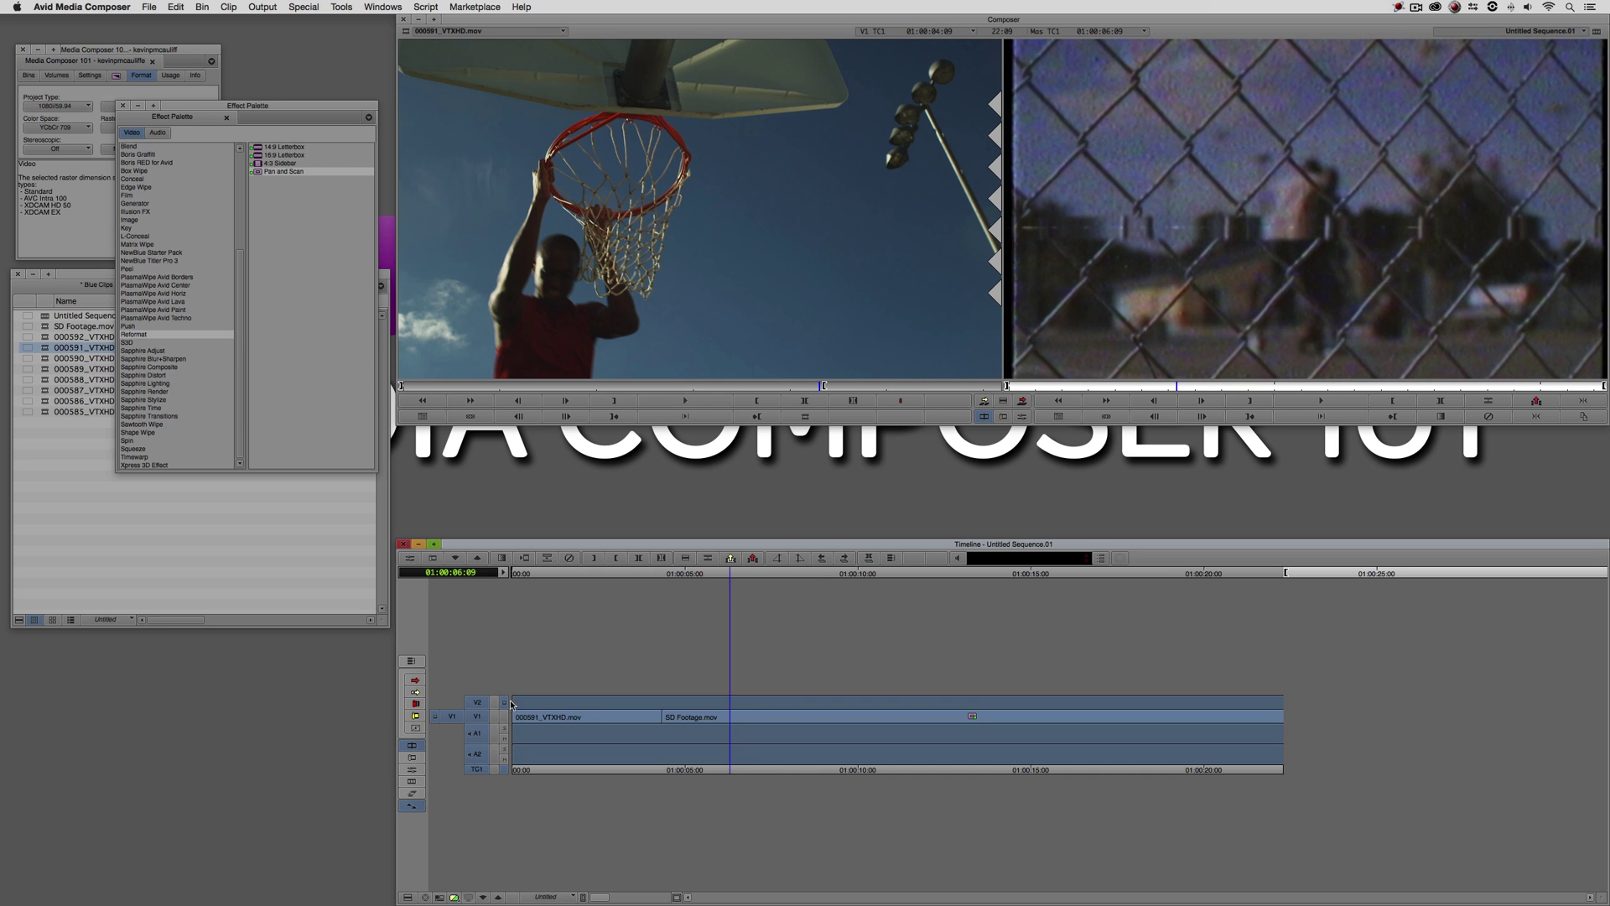
{"action": "left_click", "coordinate": [478, 812]}
{"action": "left_click", "coordinate": [476, 716]}
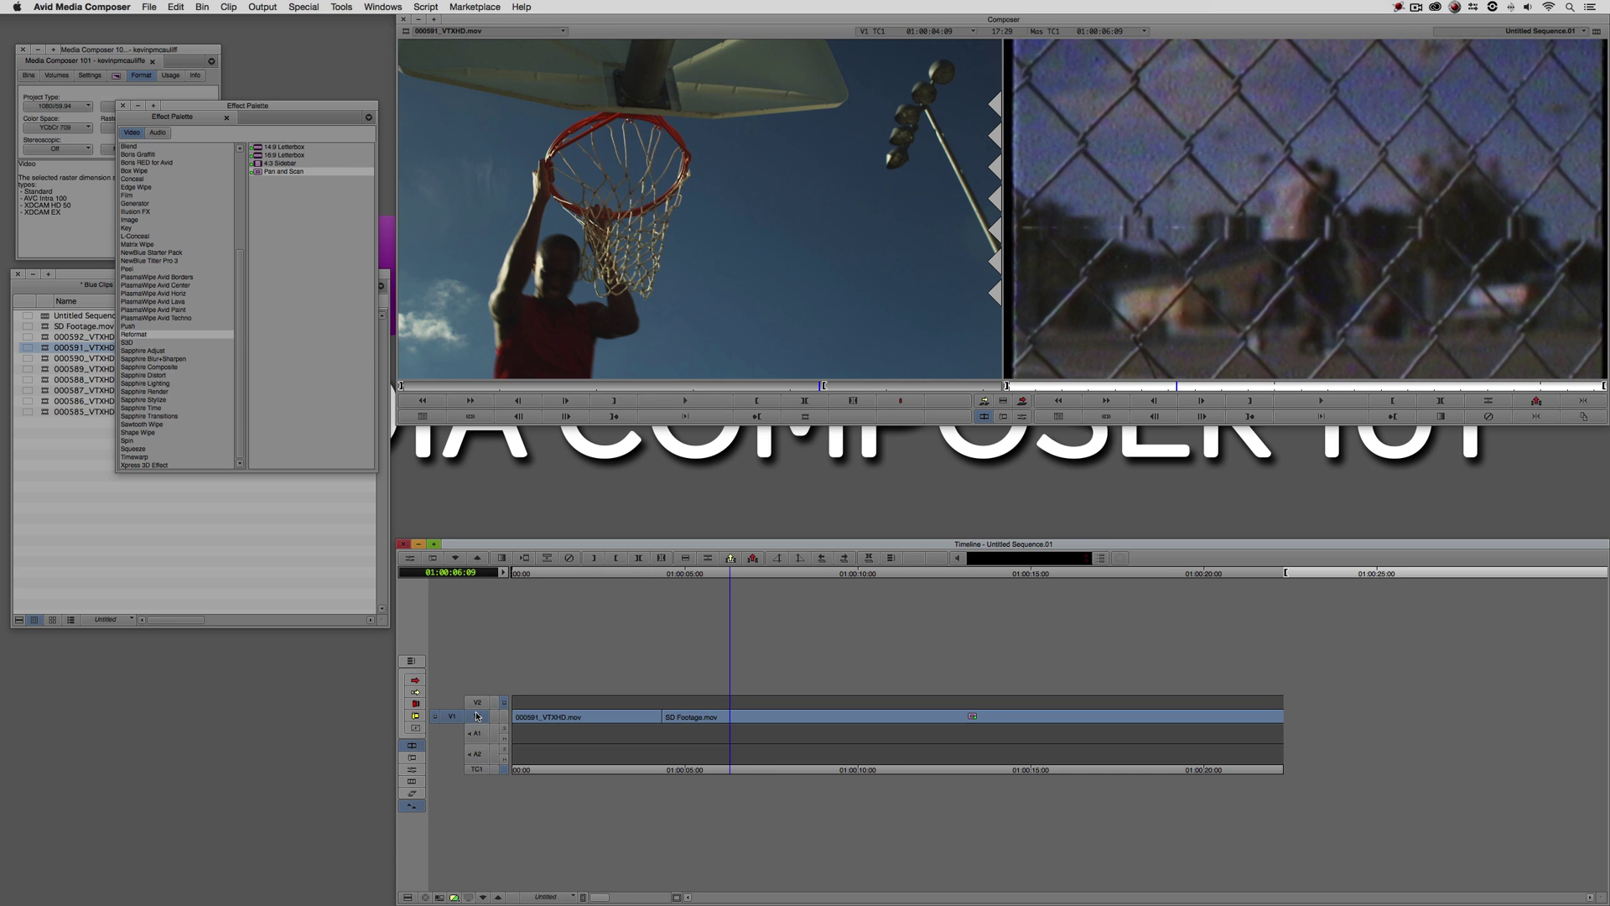
{"action": "left_click", "coordinate": [476, 704]}
{"action": "key", "text": "b"}
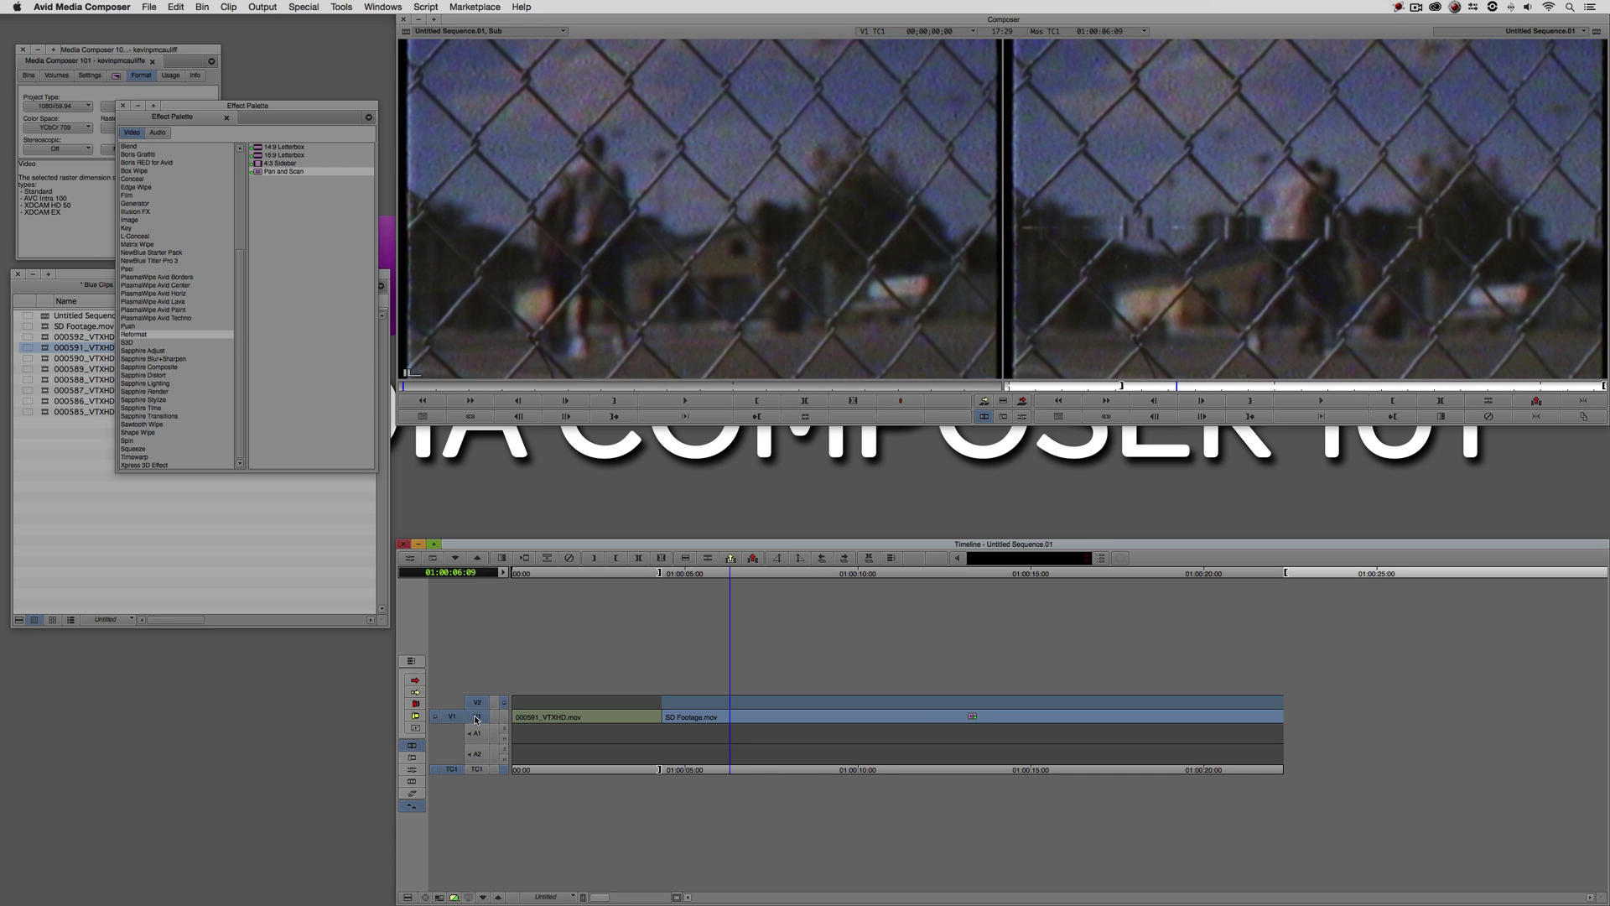
{"action": "left_click", "coordinate": [819, 702]}
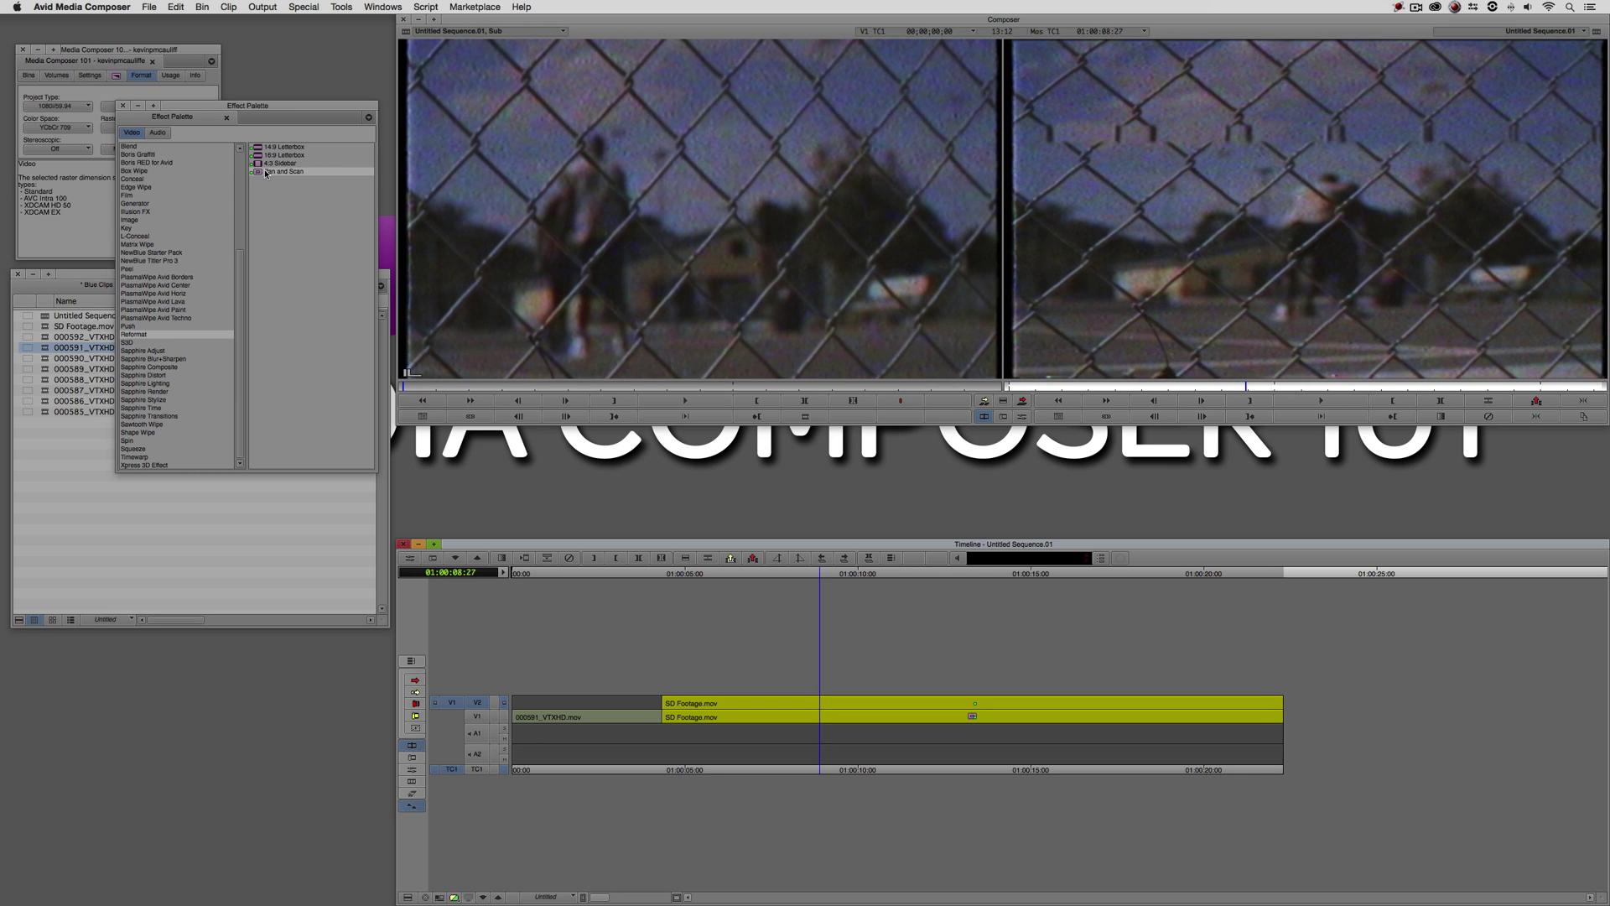
{"action": "left_click_drag", "start_coordinate": [269, 174], "coordinate": [816, 691]}
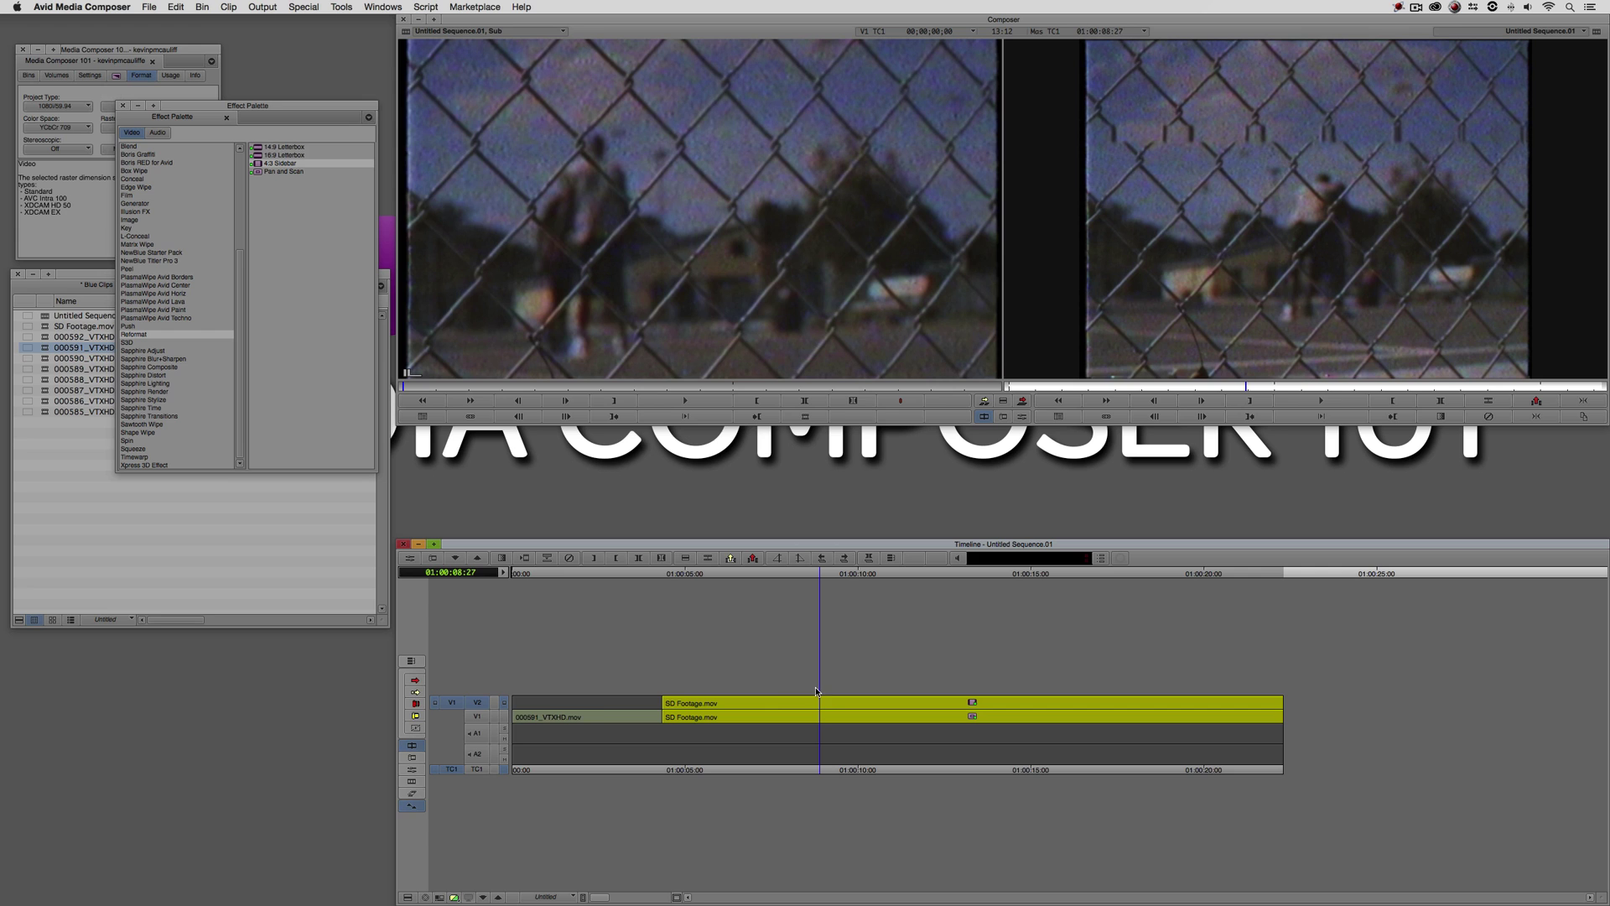
{"action": "left_click", "coordinate": [504, 719]}
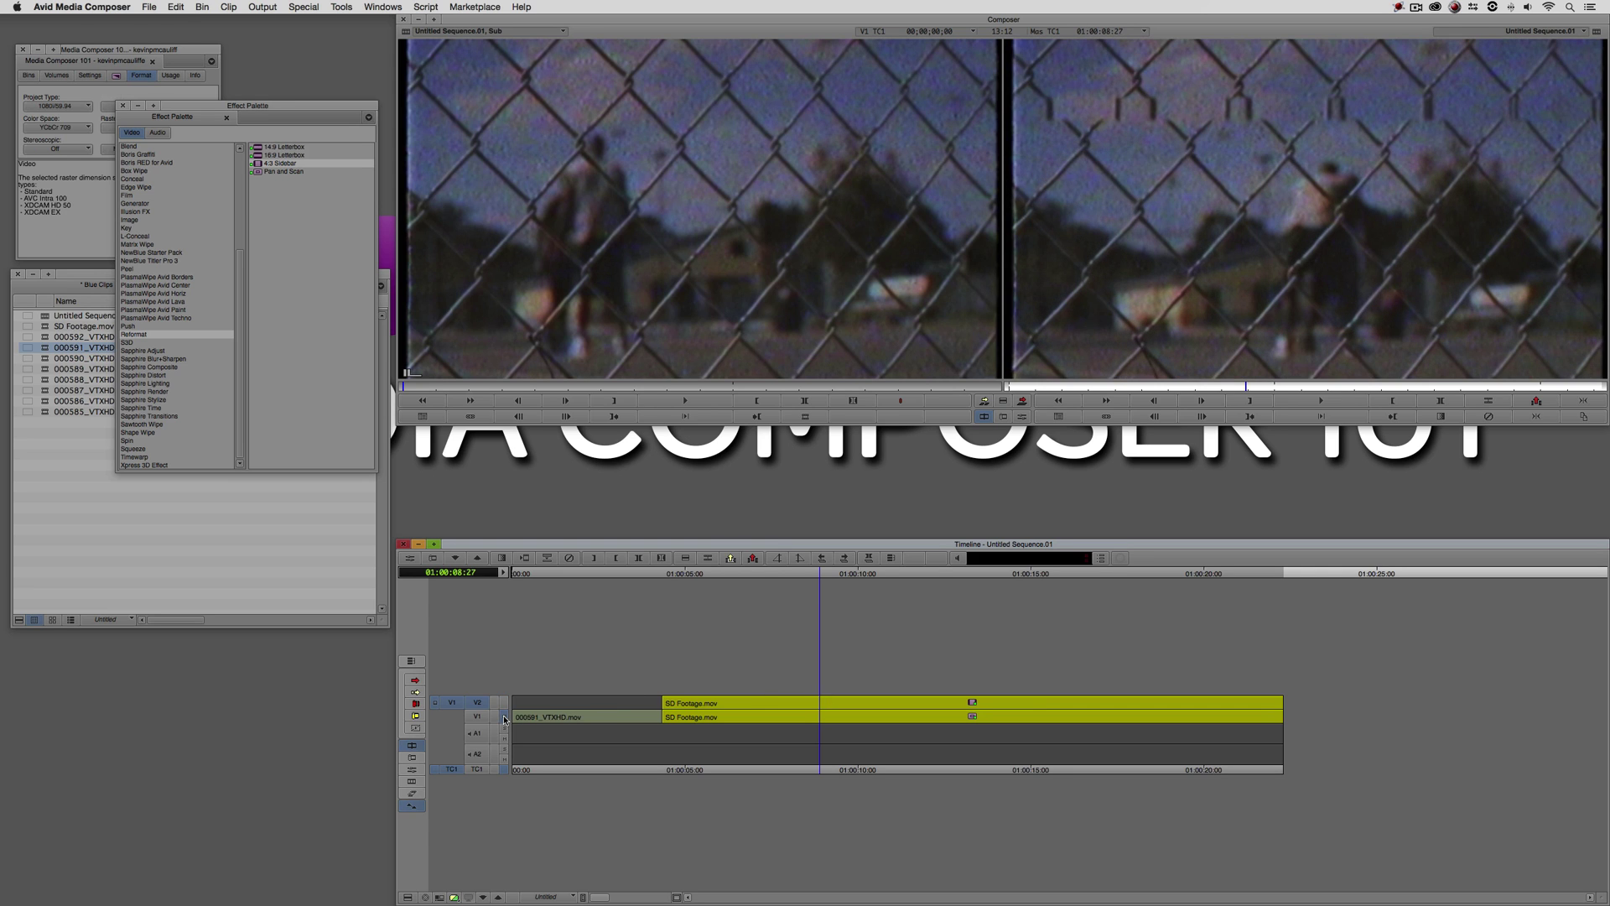
{"action": "left_click", "coordinate": [505, 706]}
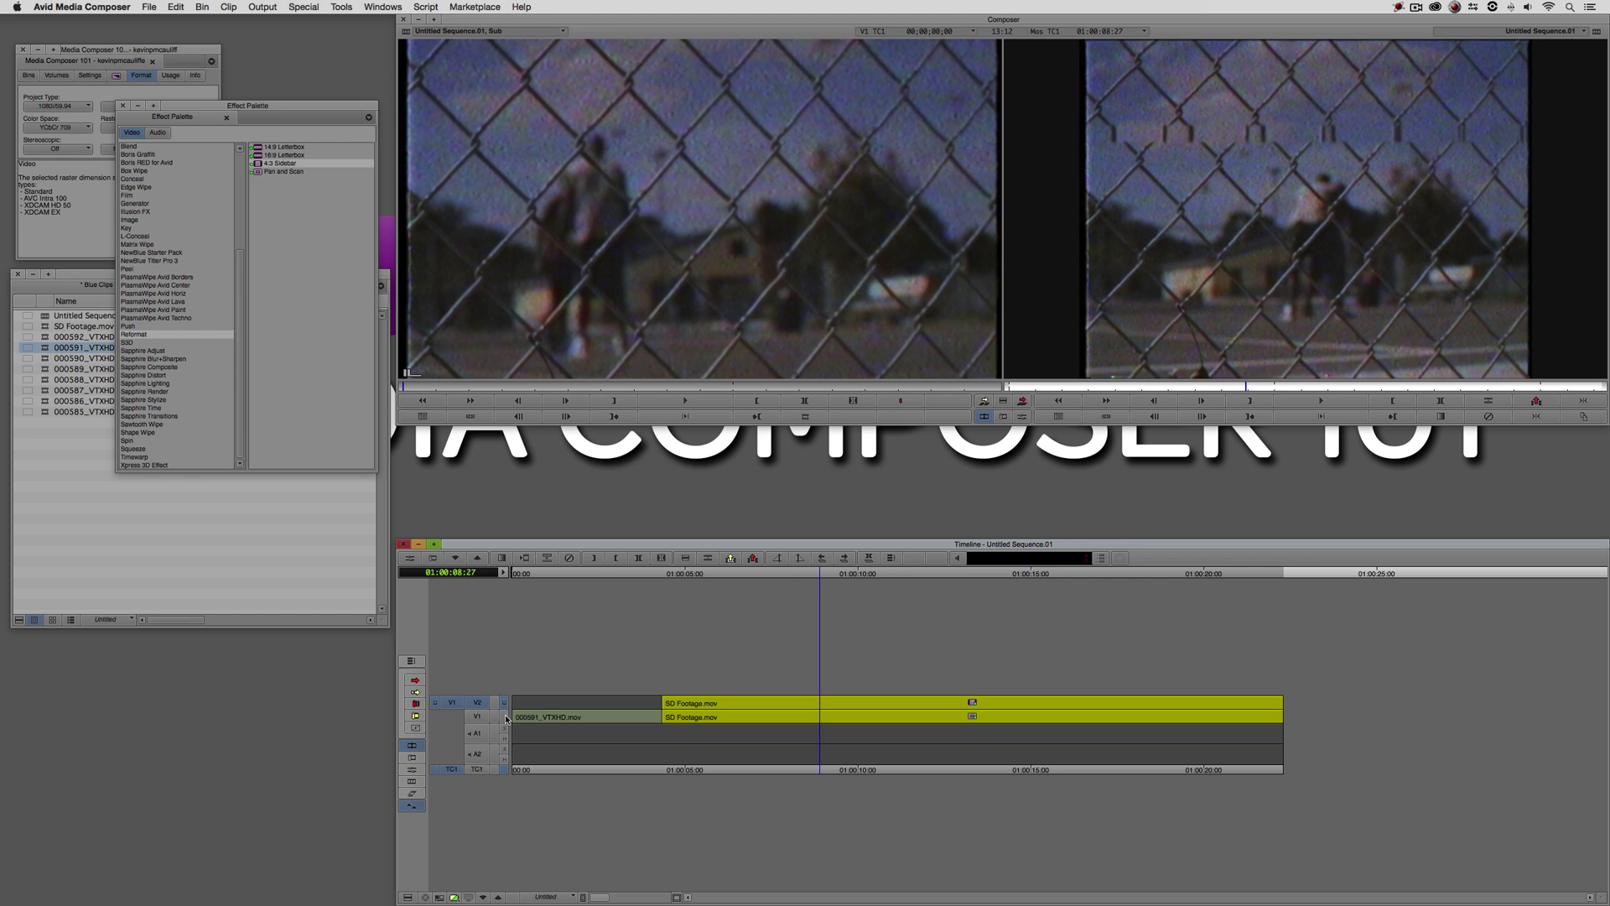
{"action": "left_click", "coordinate": [504, 717]}
{"action": "left_click", "coordinate": [505, 705]}
{"action": "left_click", "coordinate": [505, 719]}
{"action": "left_click", "coordinate": [505, 705]}
{"action": "left_click", "coordinate": [505, 719]}
{"action": "left_click", "coordinate": [504, 705]}
{"action": "left_click", "coordinate": [505, 718]}
{"action": "left_click", "coordinate": [505, 704]}
{"action": "left_click", "coordinate": [504, 717]}
{"action": "left_click", "coordinate": [505, 705]}
{"action": "left_click", "coordinate": [505, 719]}
{"action": "left_click", "coordinate": [504, 705]}
{"action": "left_click", "coordinate": [505, 718]}
{"action": "left_click", "coordinate": [505, 705]}
{"action": "left_click", "coordinate": [505, 719]}
{"action": "left_click", "coordinate": [505, 704]}
{"action": "left_click", "coordinate": [717, 708]}
{"action": "key", "text": "space"}
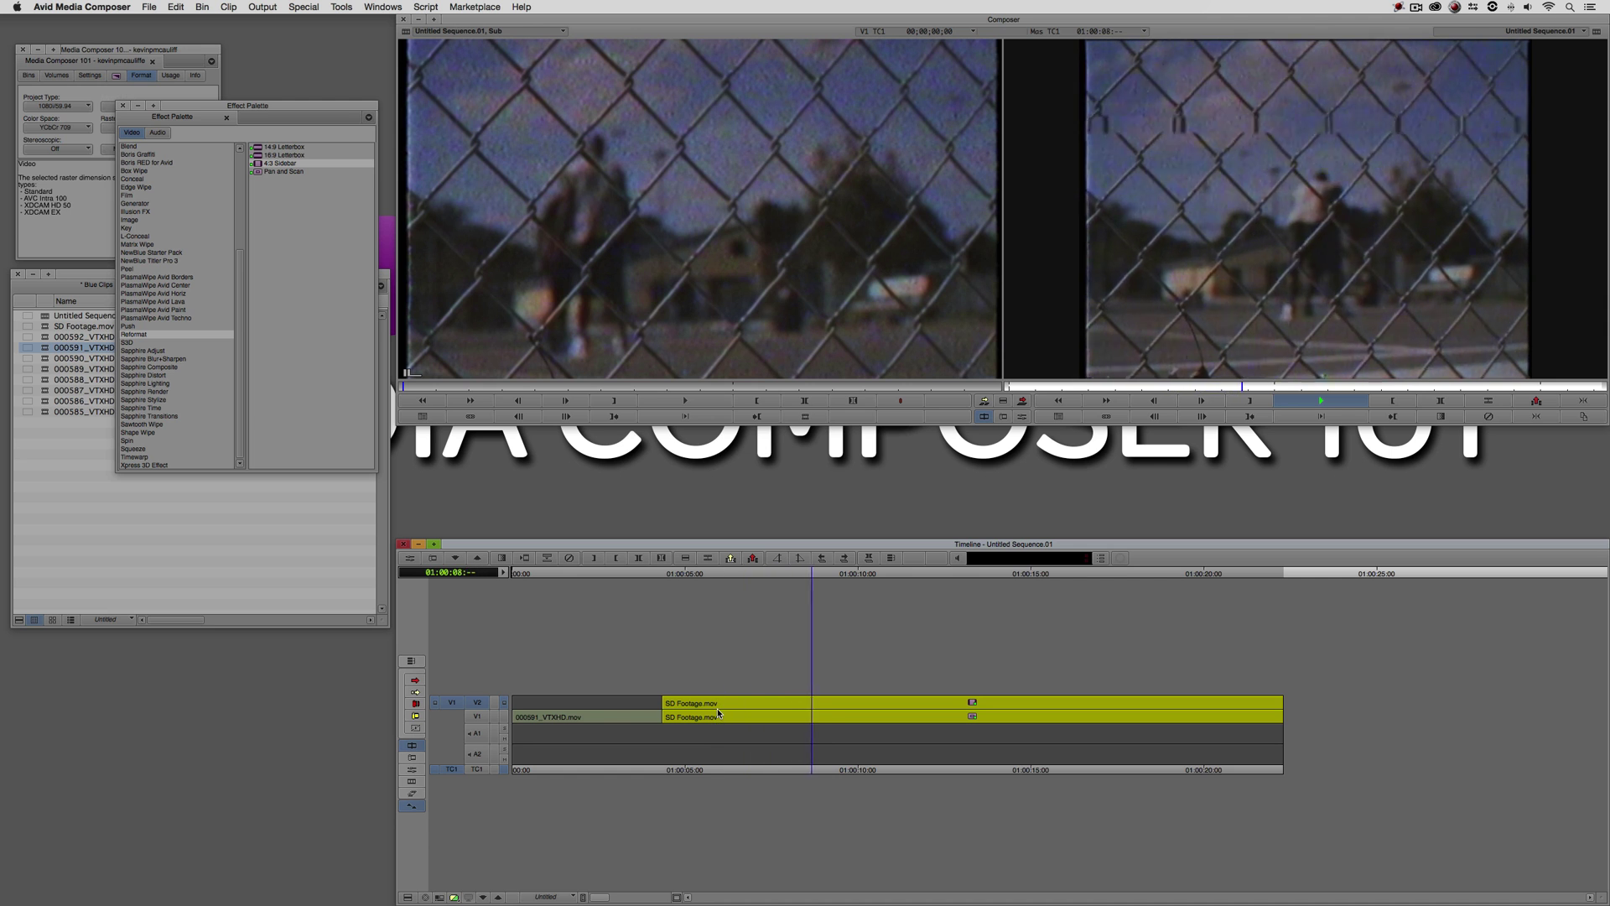
{"action": "key", "text": "space"}
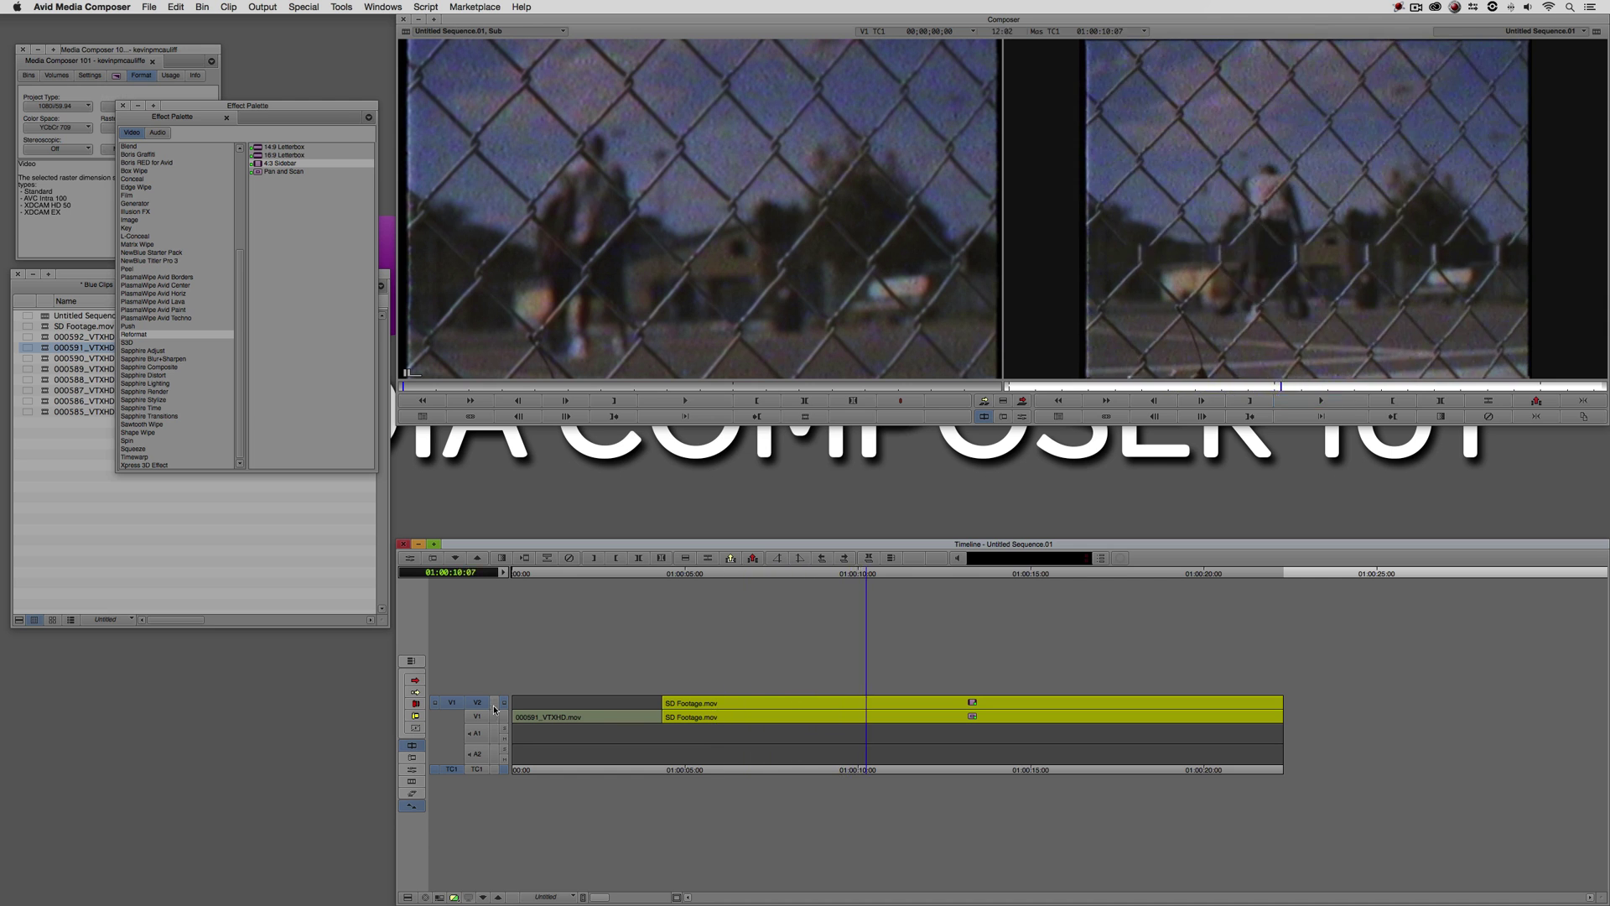
{"action": "key", "text": "ctrl+z"}
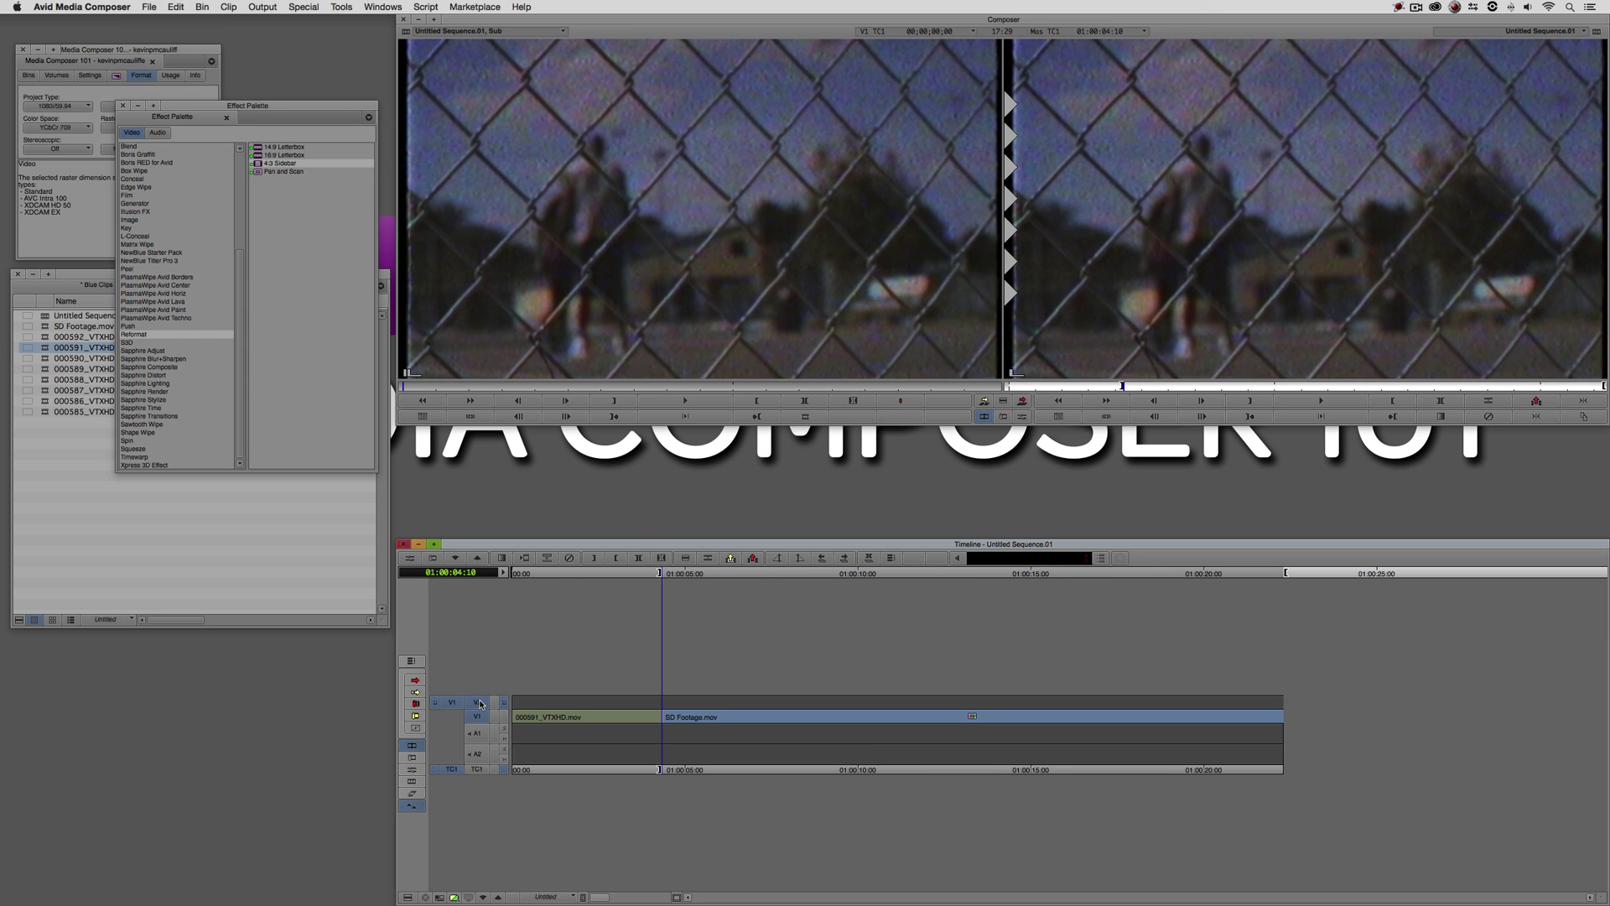
- Open the SD clip's FrameFlex settings, showing Stretch at size 100, then close and reopen them
{"action": "left_click_drag", "start_coordinate": [872, 718], "coordinate": [796, 719]}
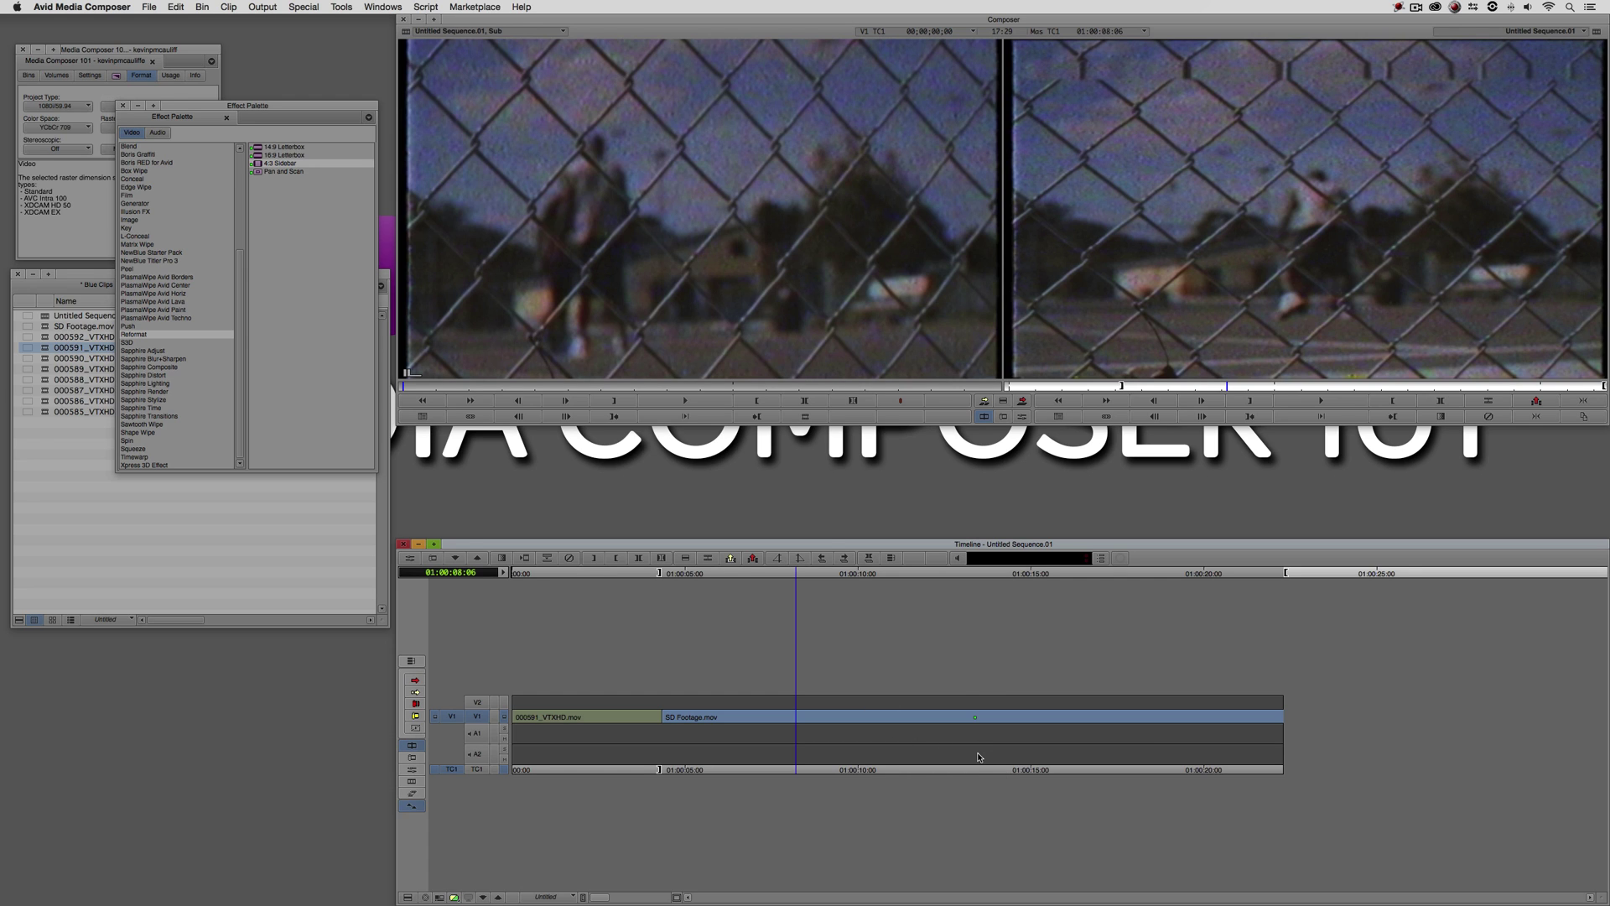
{"action": "left_click", "coordinate": [976, 718]}
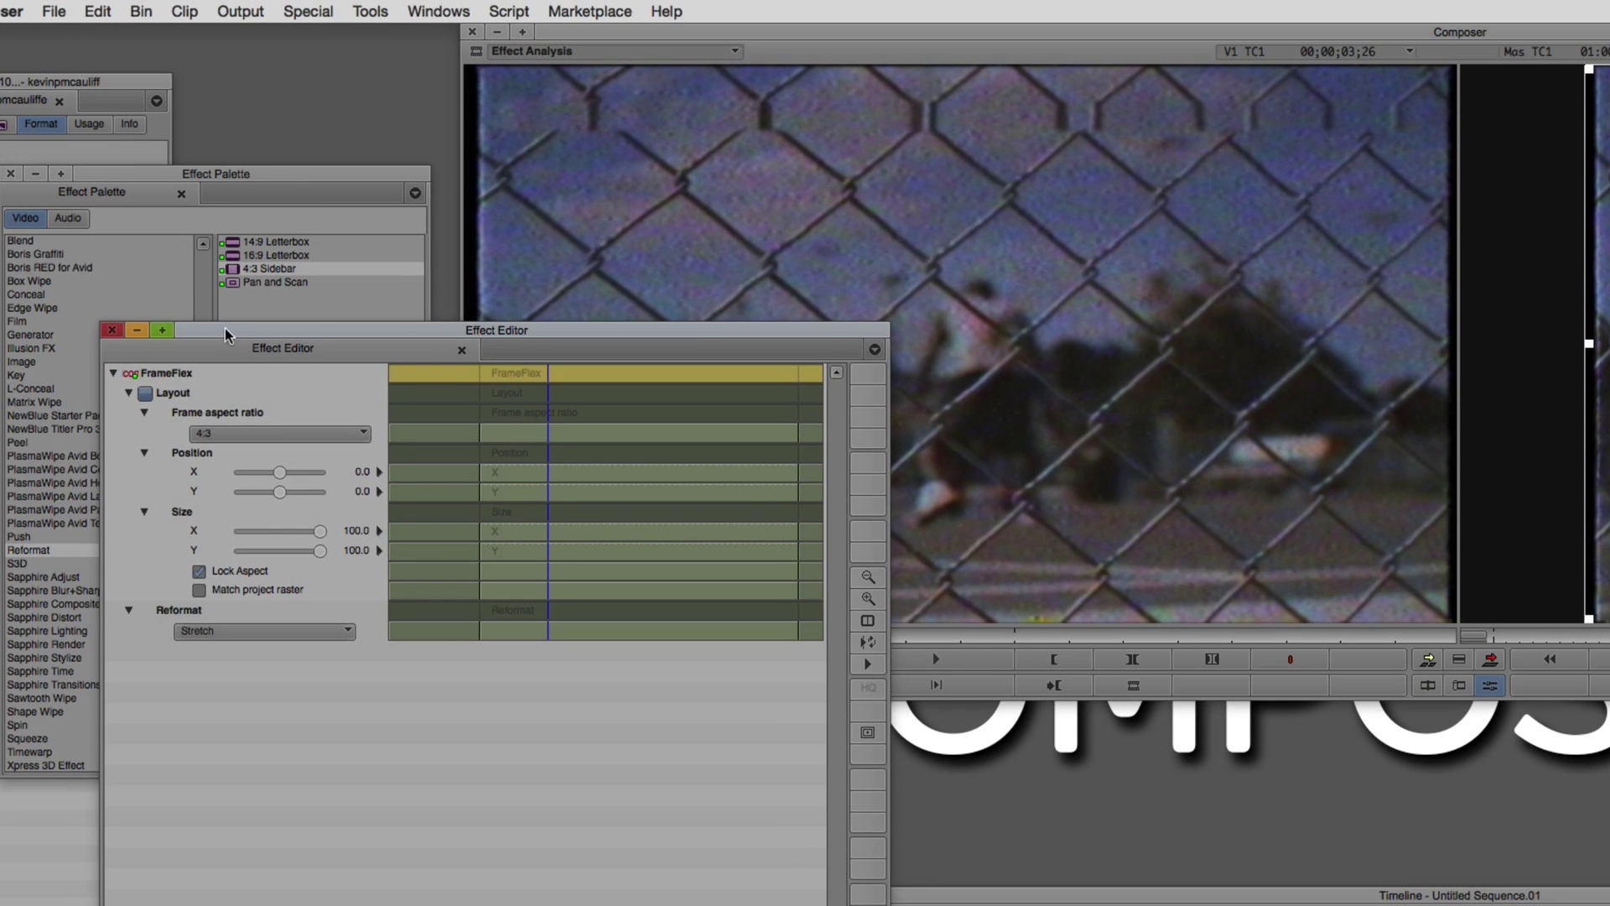
{"action": "left_click_drag", "start_coordinate": [253, 202], "coordinate": [229, 166]}
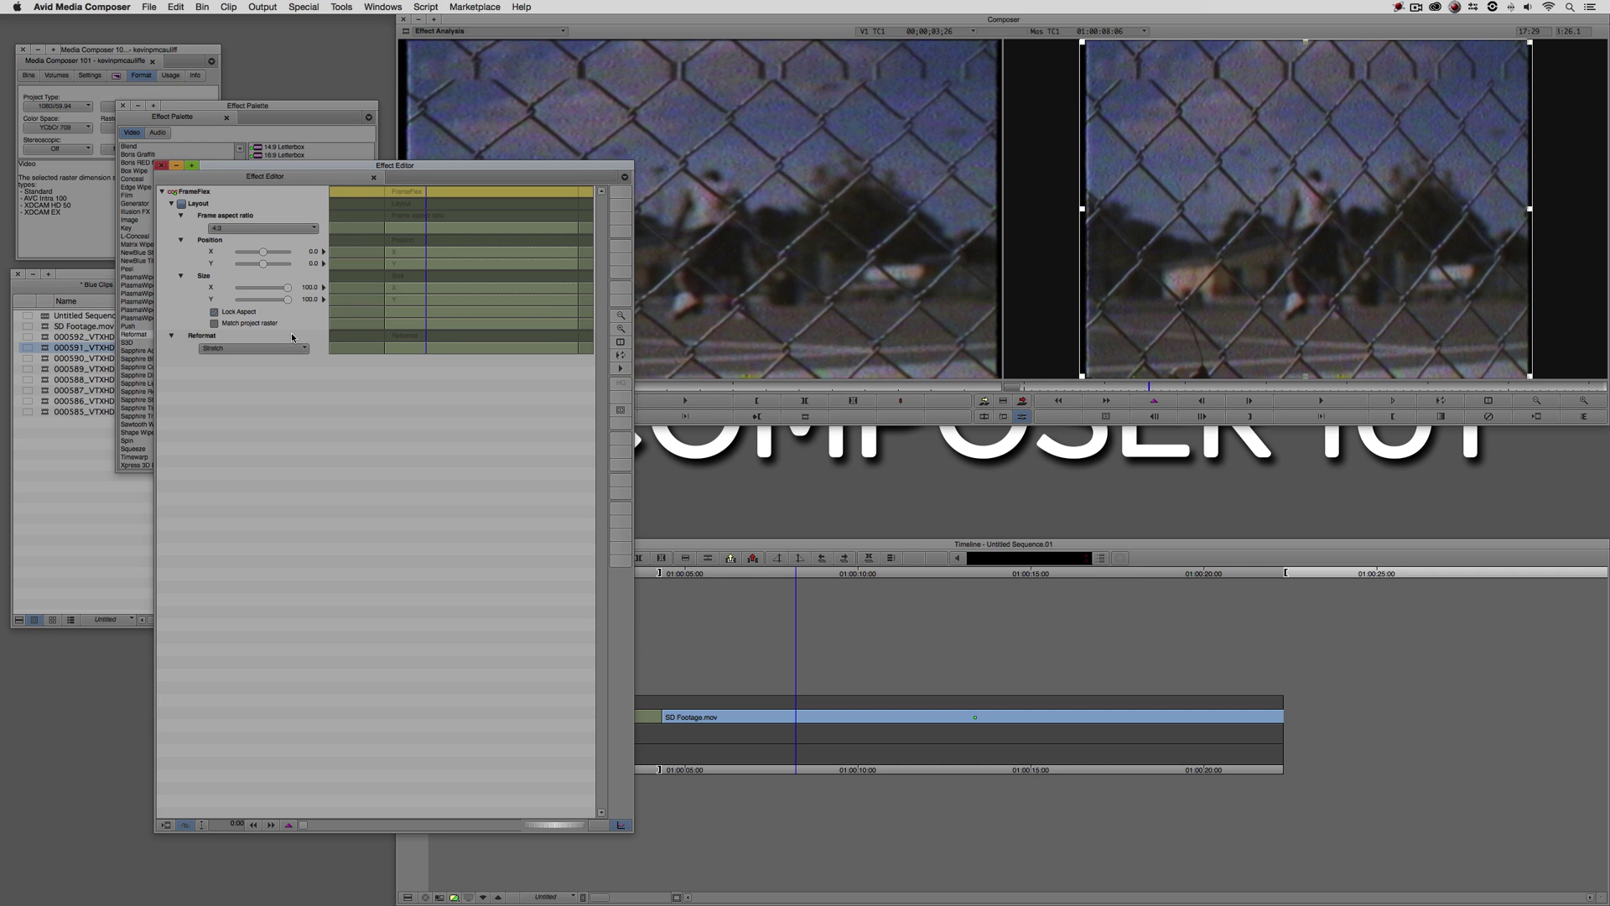
{"action": "key", "text": "super+w"}
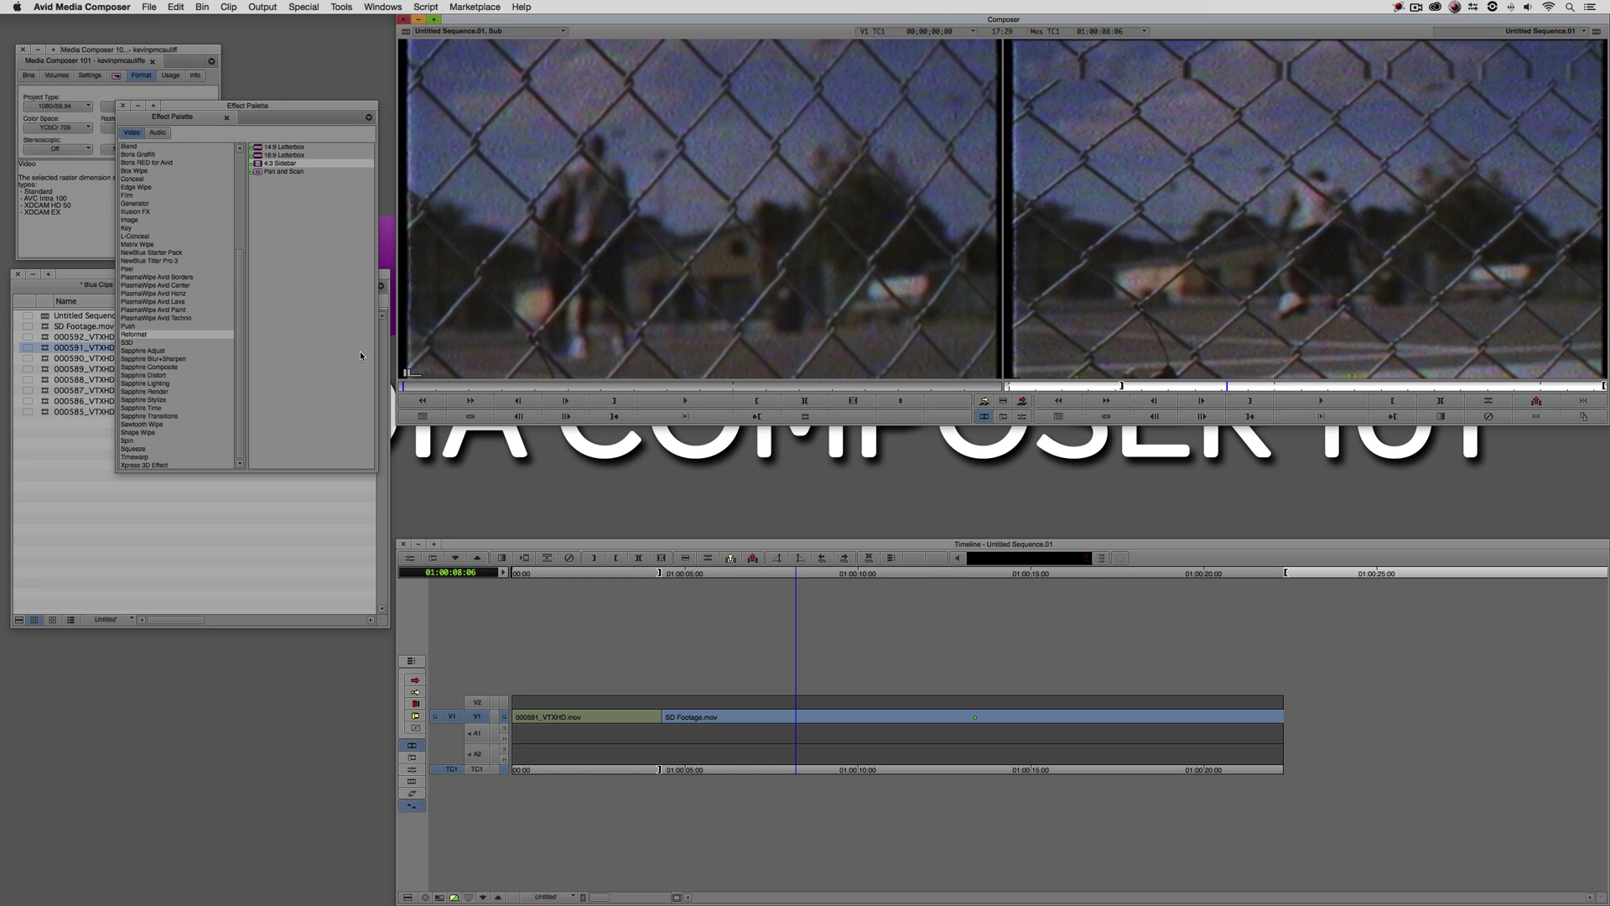
{"action": "key", "text": "super+8"}
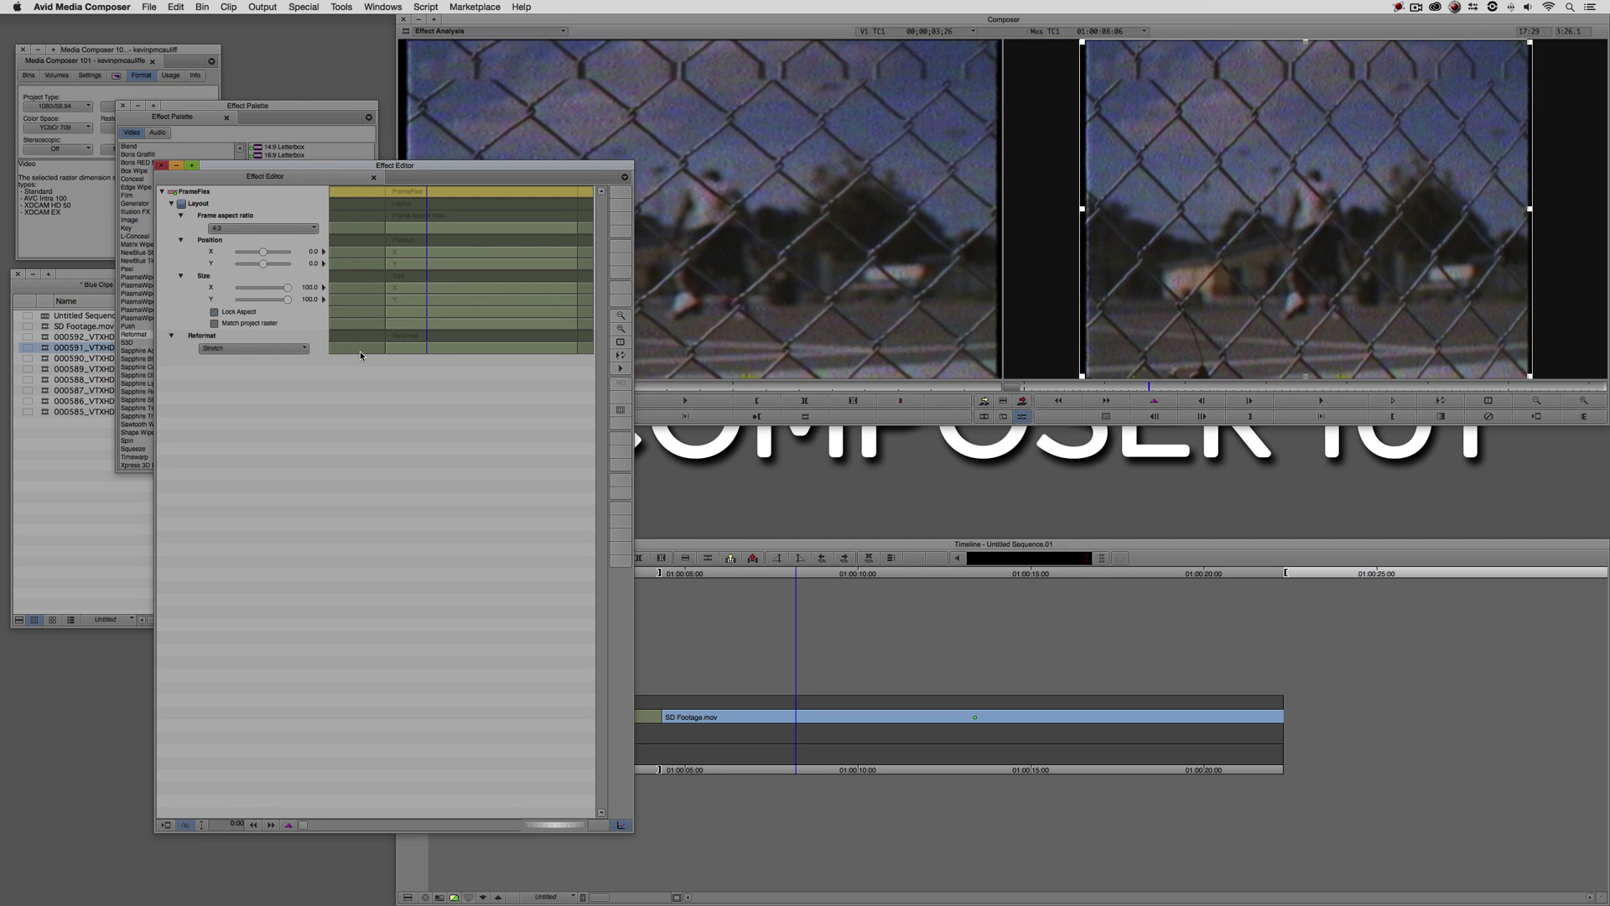
- Change the SD clip's FrameFlex Reformat from Stretch to Pillarbox/Letterbox, then pull up the reformat choices toward Center Crop
{"action": "left_click_drag", "start_coordinate": [346, 167], "coordinate": [320, 142]}
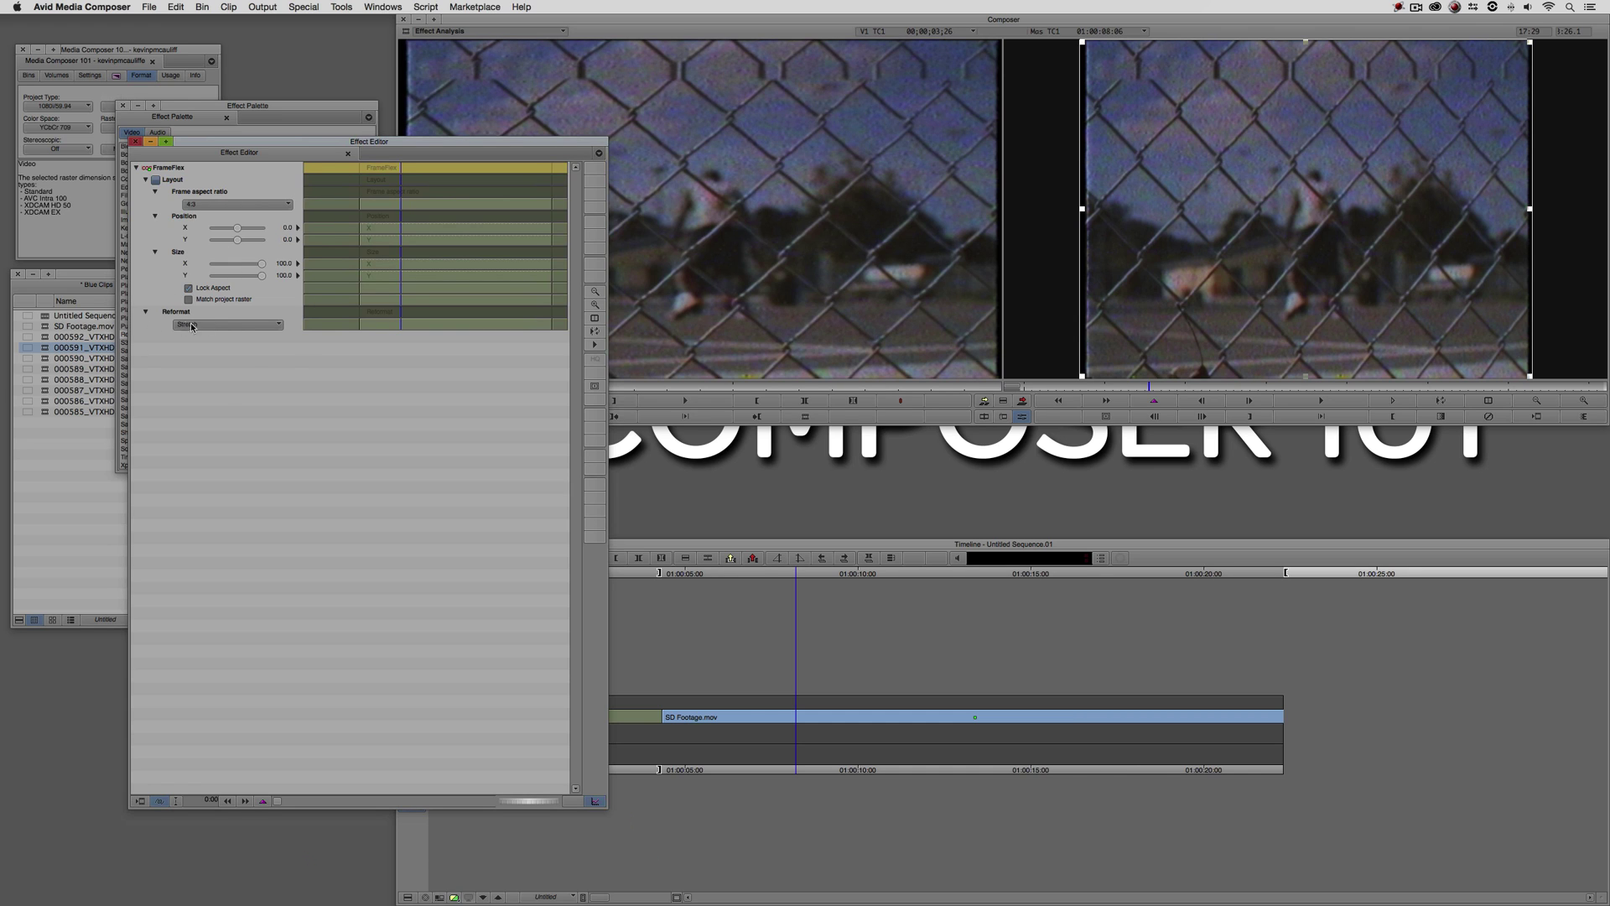
{"action": "left_click", "coordinate": [236, 326]}
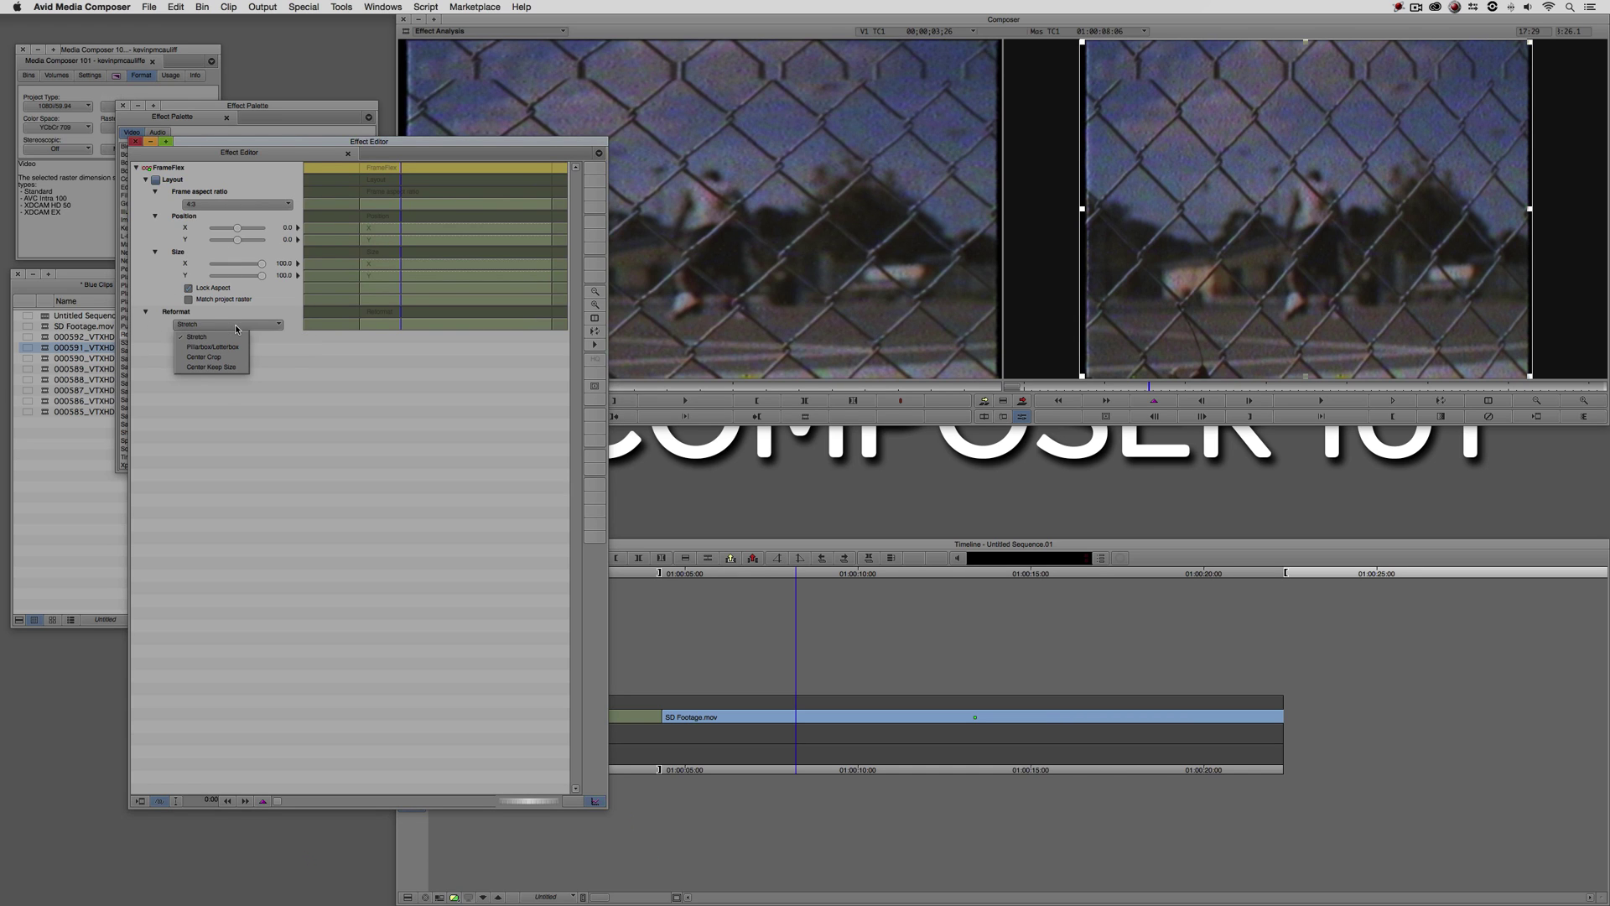
{"action": "left_click", "coordinate": [232, 347]}
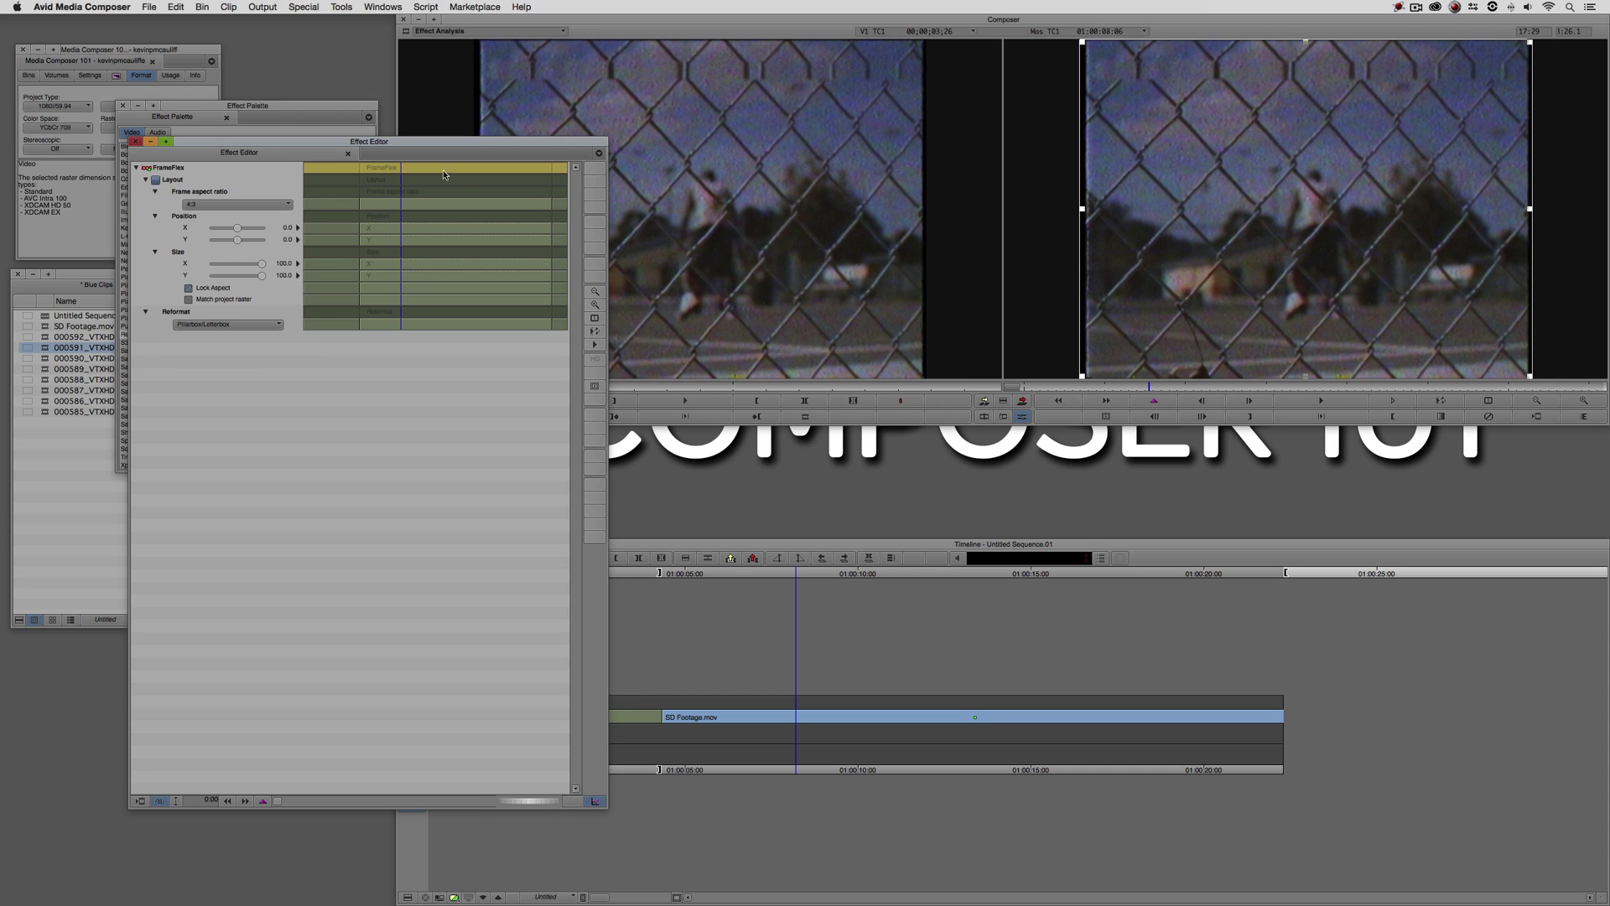
{"action": "left_click_drag", "start_coordinate": [441, 143], "coordinate": [373, 254]}
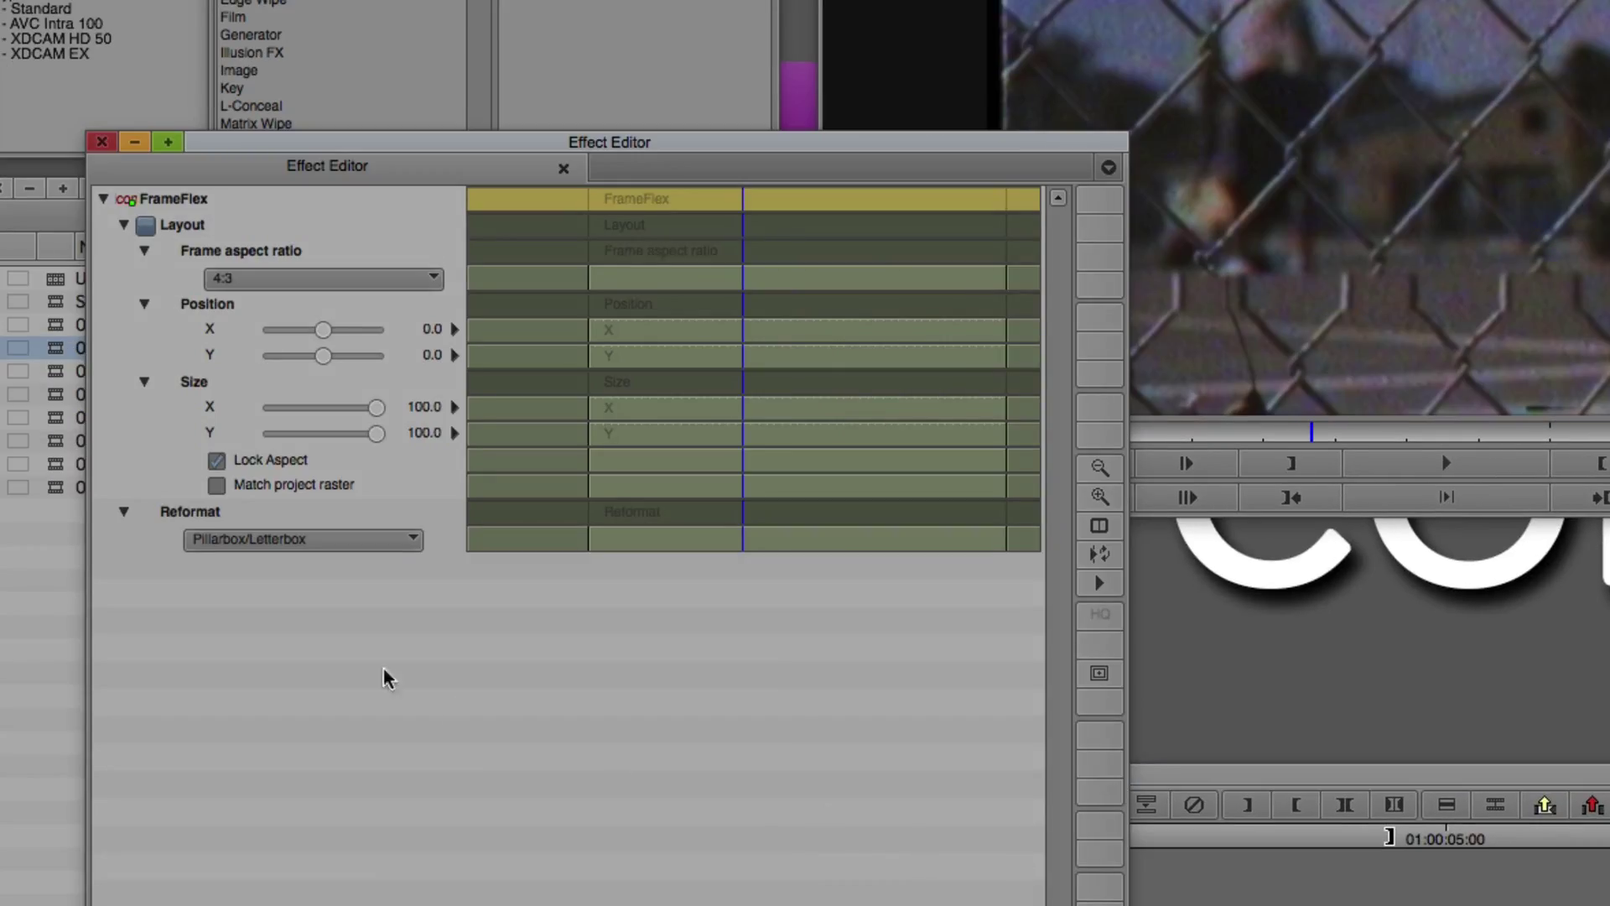
{"action": "left_click", "coordinate": [228, 541]}
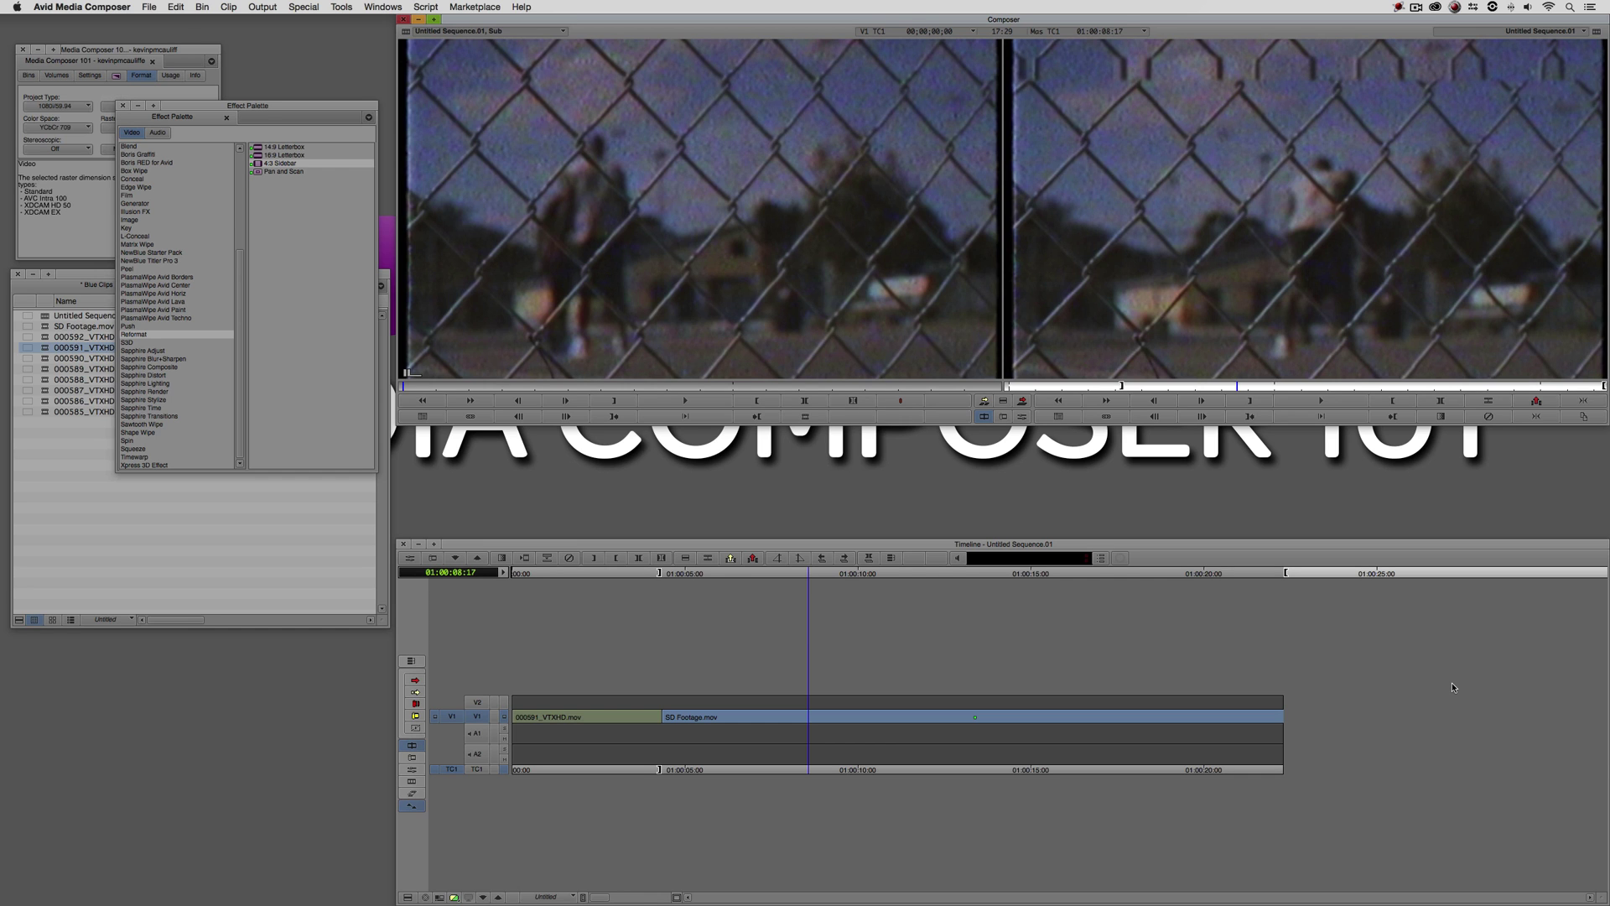
- Reopen the clip's FrameFlex settings, try the Stretch reformat, then set it back to Center Crop
{"action": "key", "text": "super+8"}
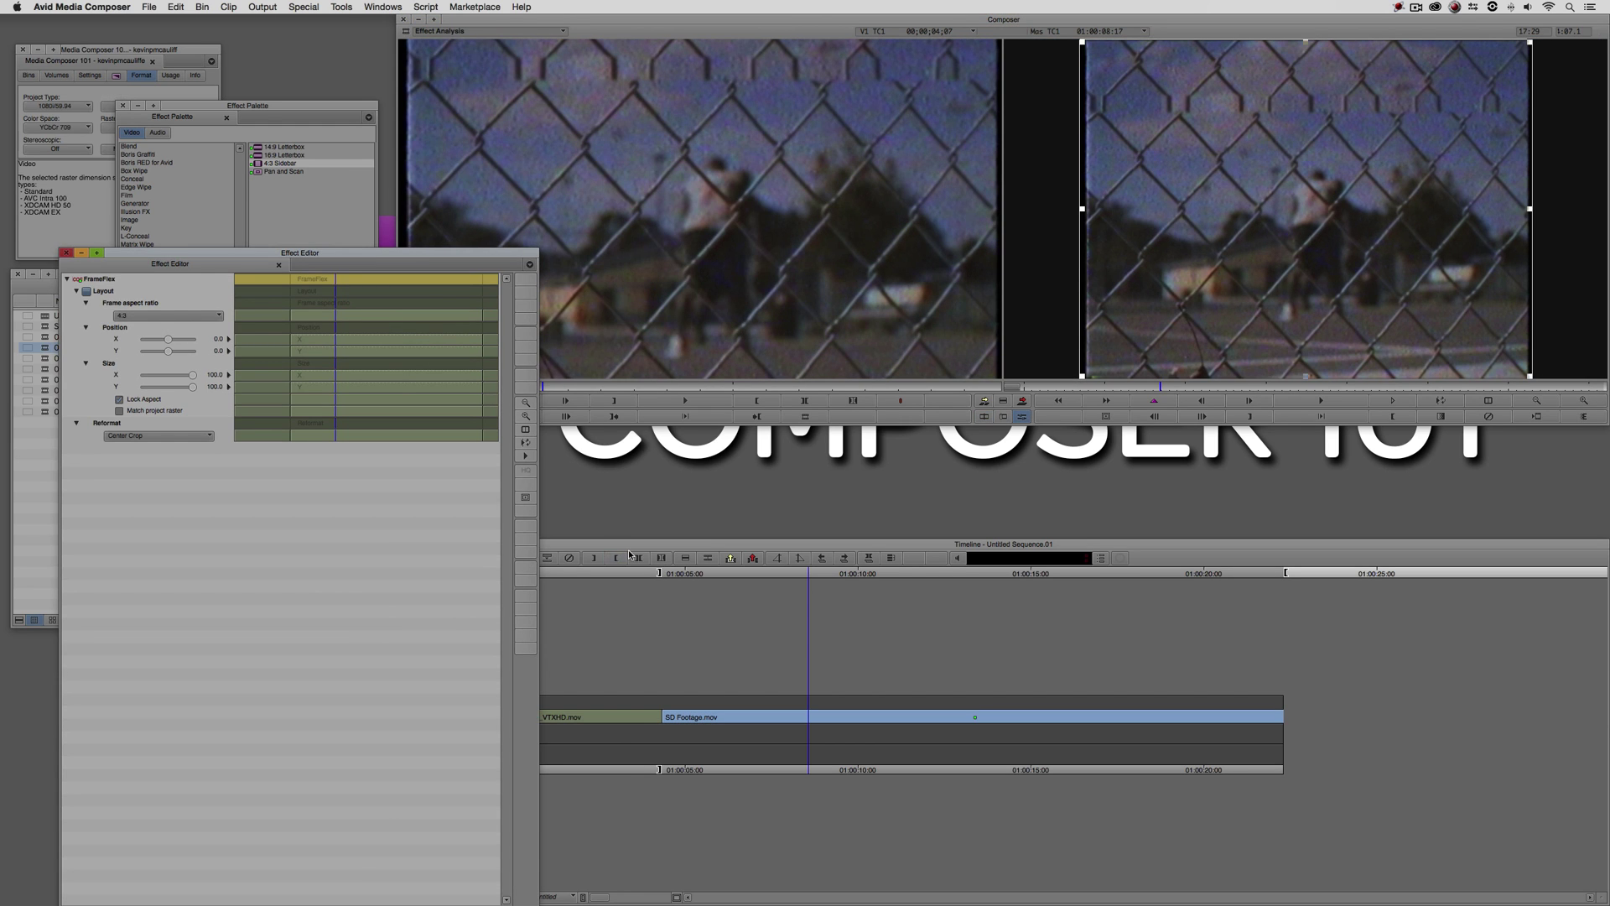
{"action": "left_click_drag", "start_coordinate": [431, 254], "coordinate": [865, 452]}
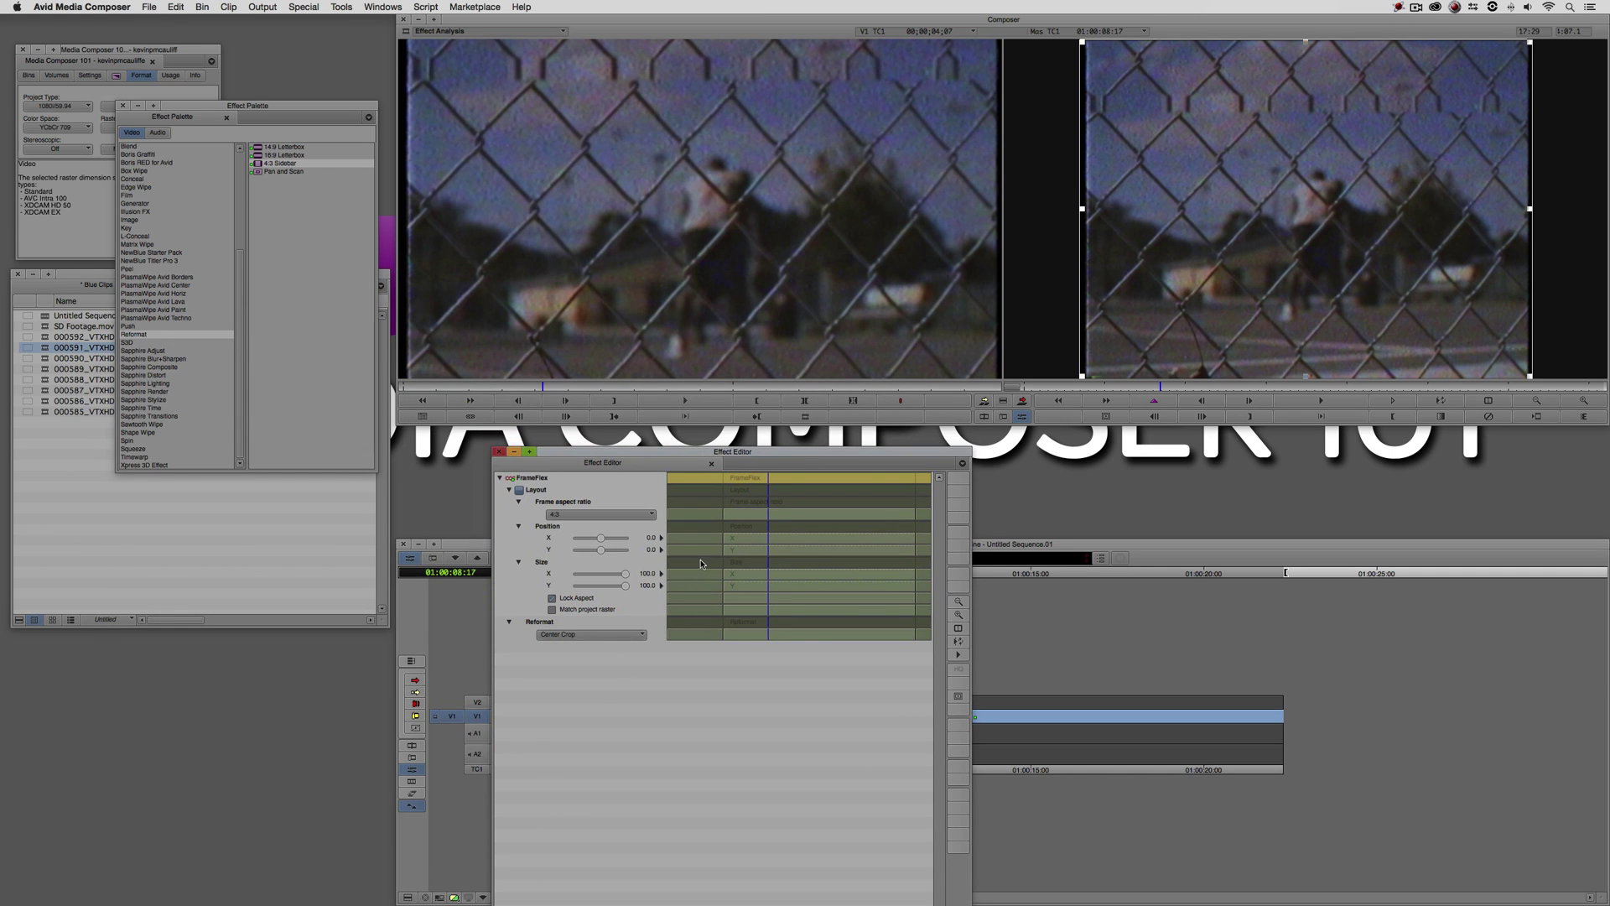
{"action": "left_click", "coordinate": [590, 635]}
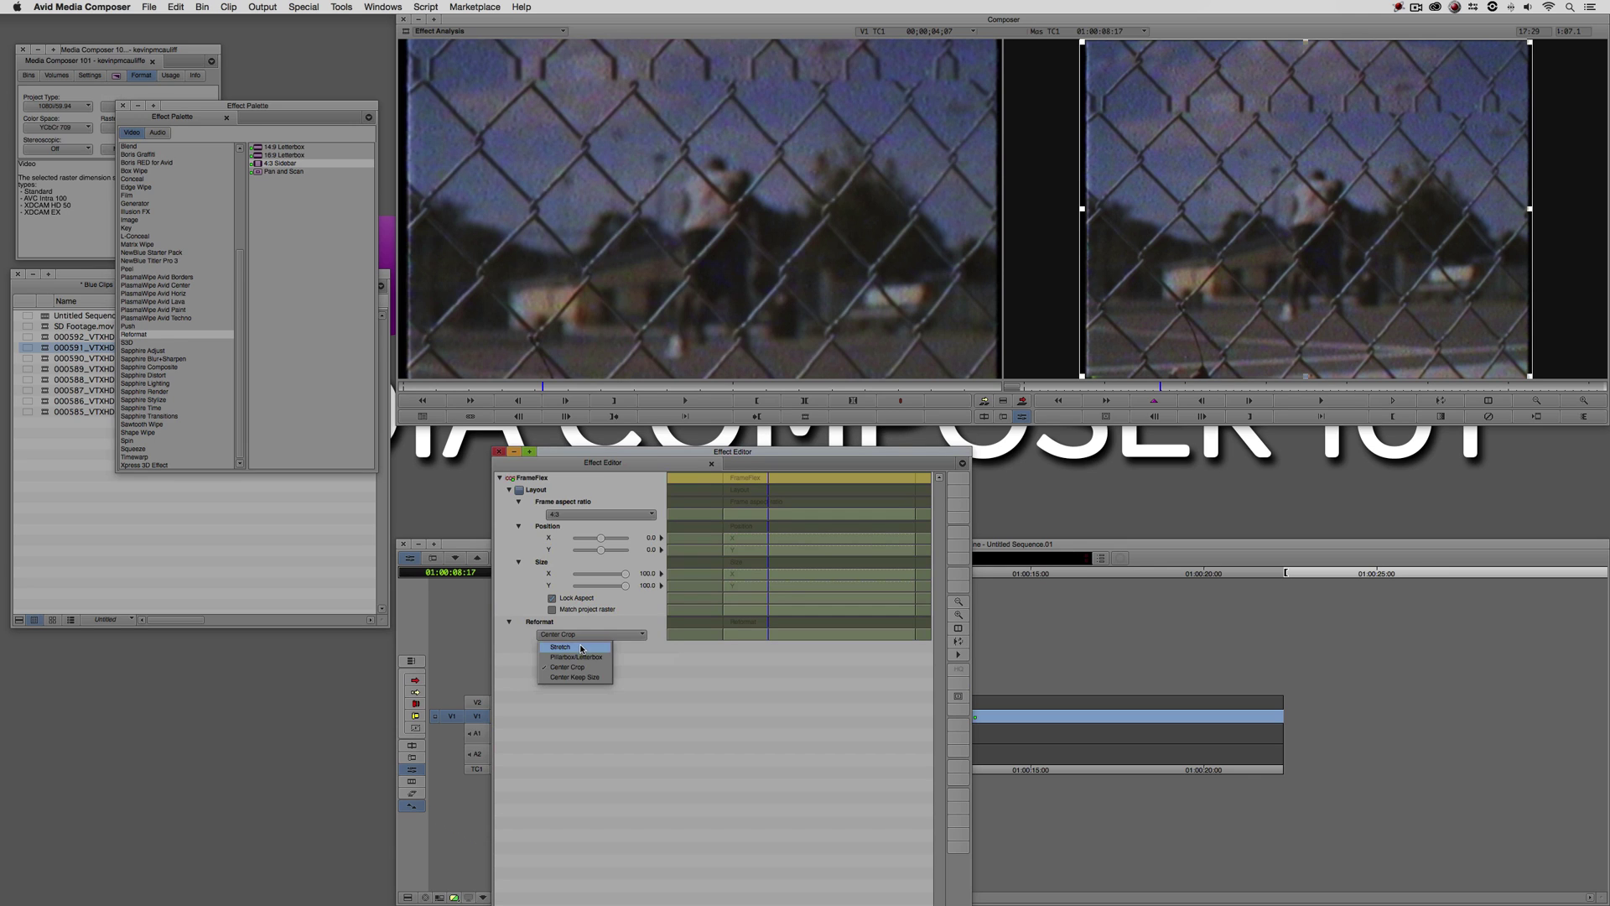
{"action": "left_click", "coordinate": [581, 647]}
{"action": "left_click", "coordinate": [586, 636]}
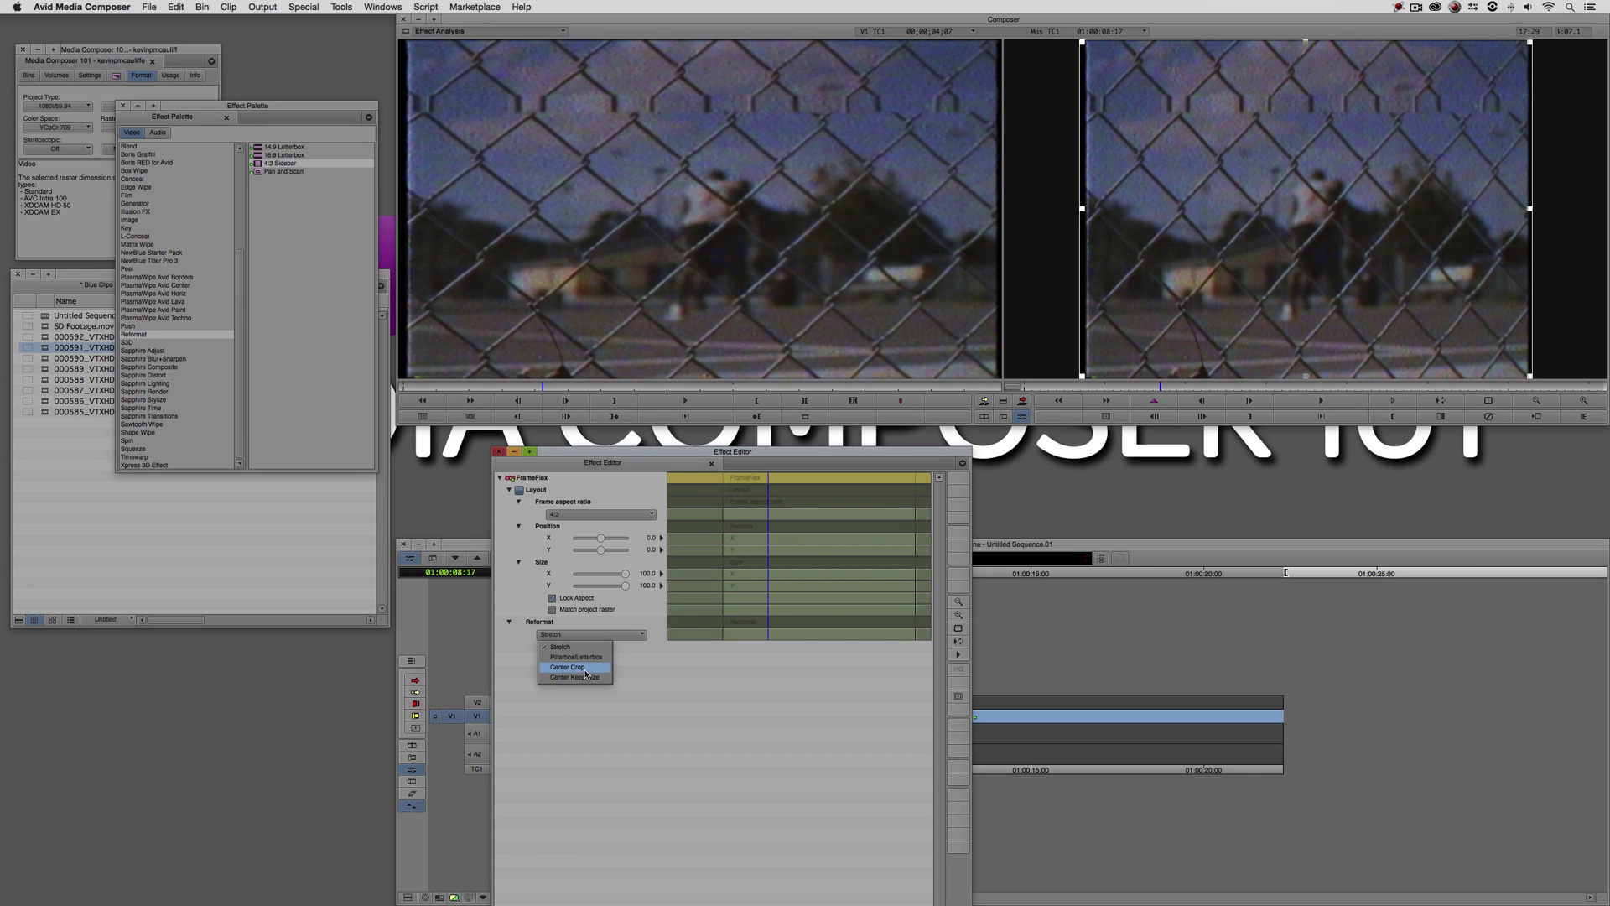
{"action": "left_click", "coordinate": [589, 668]}
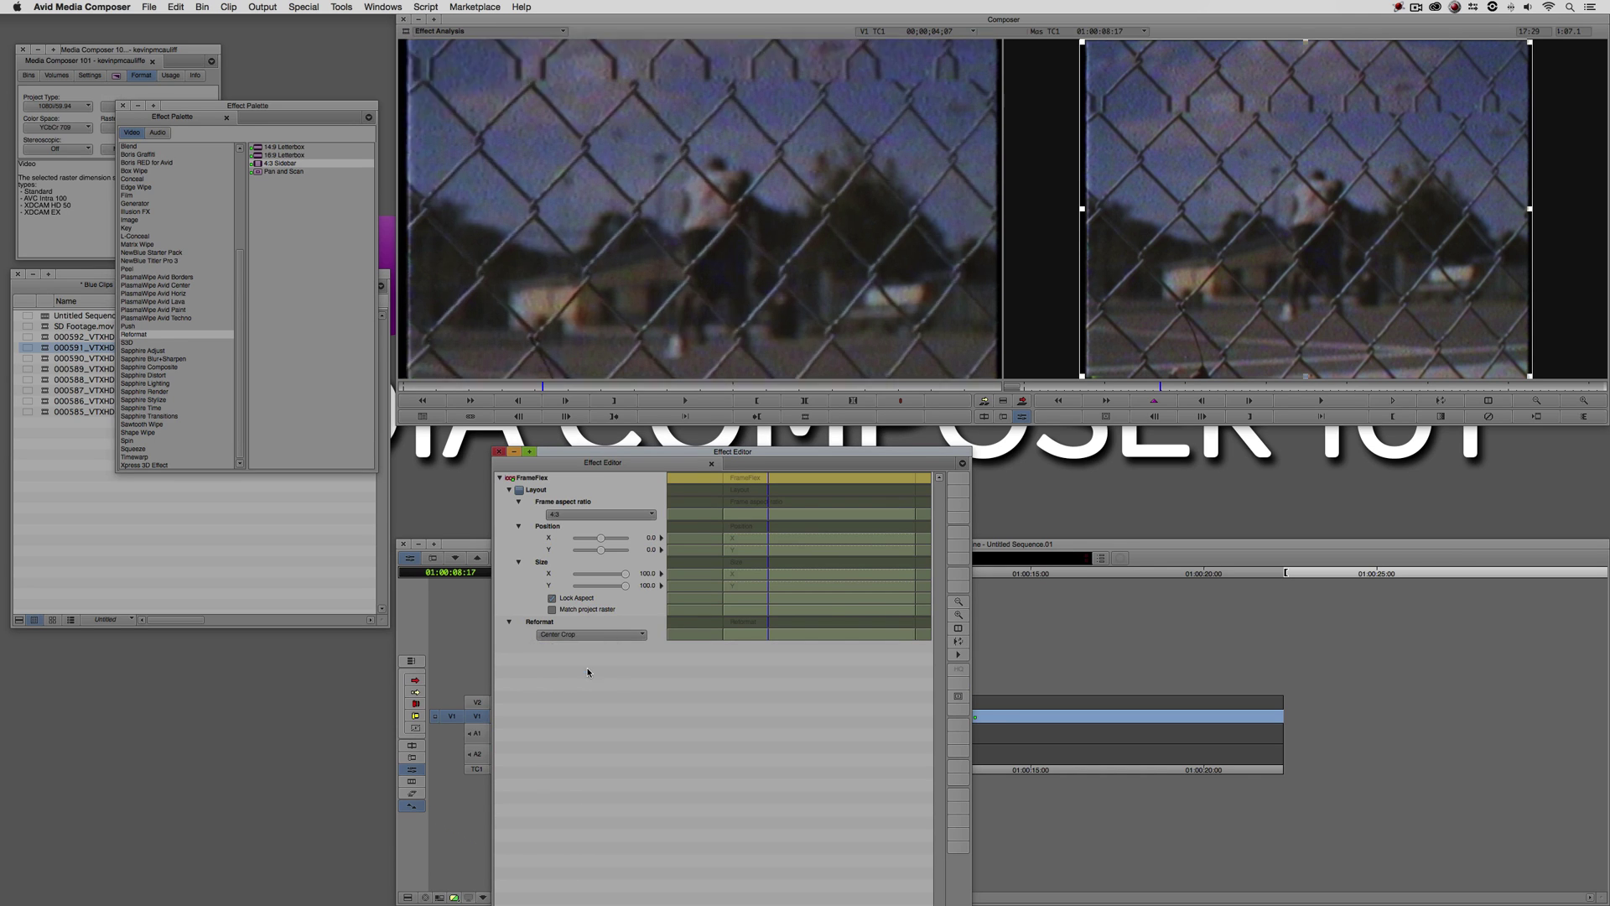